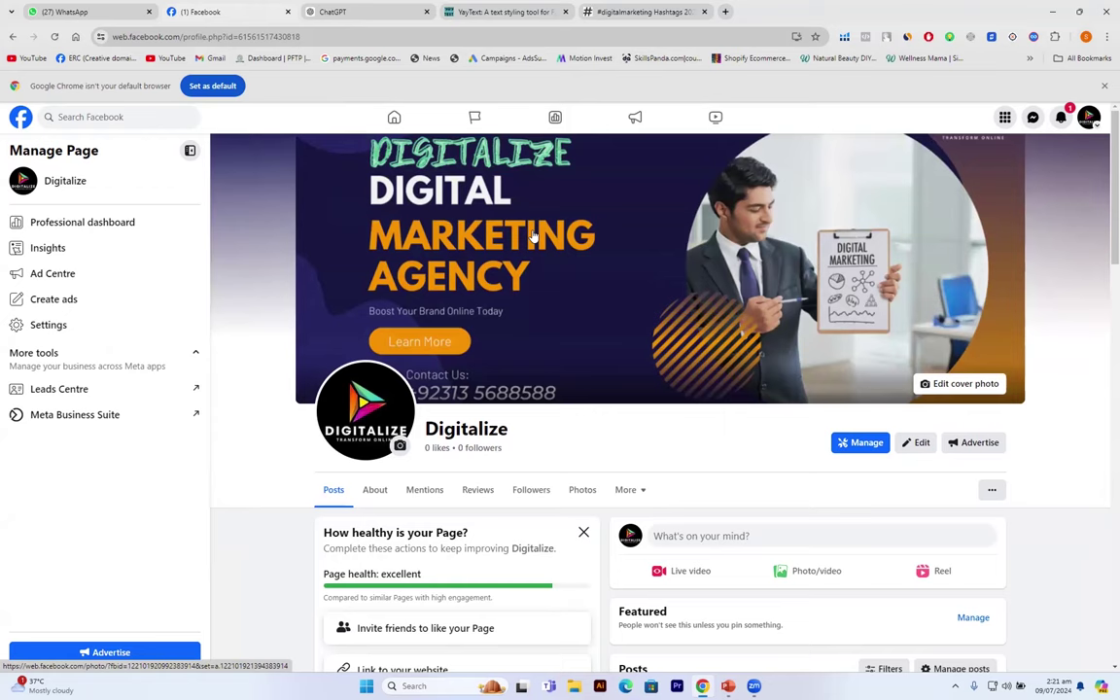
Step: Look over the Digitalize page and start boosting its "Digital Marketing Agency" post
scroll(760, 420, "down", 3)
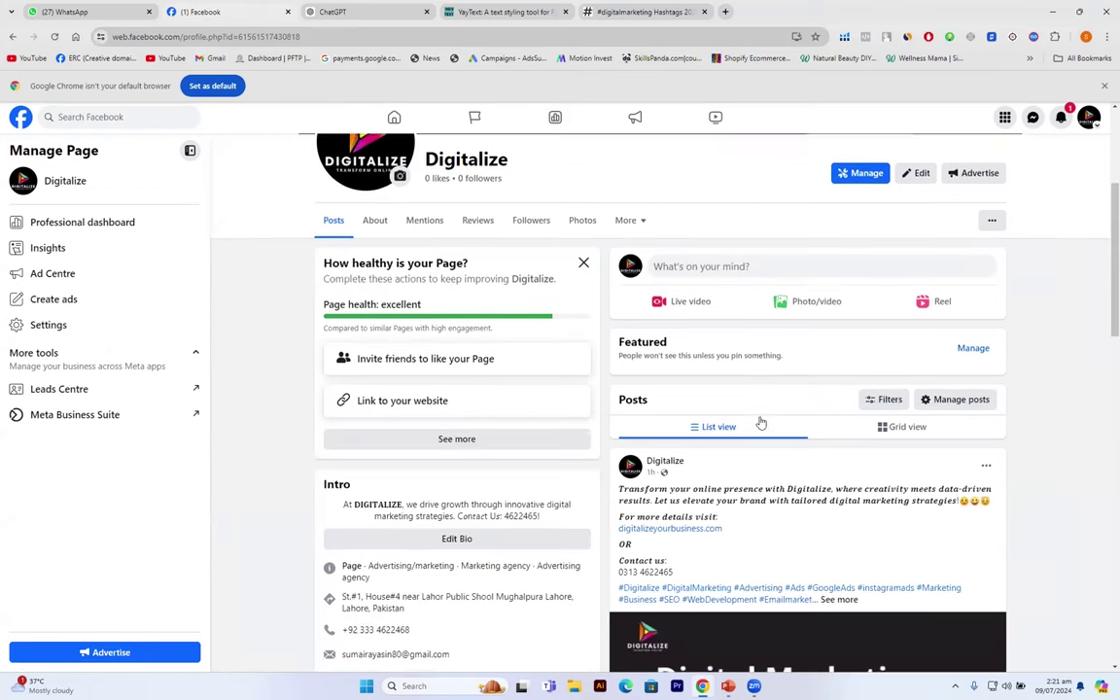
scroll(760, 420, "down", 3)
scroll(760, 420, "down", 1)
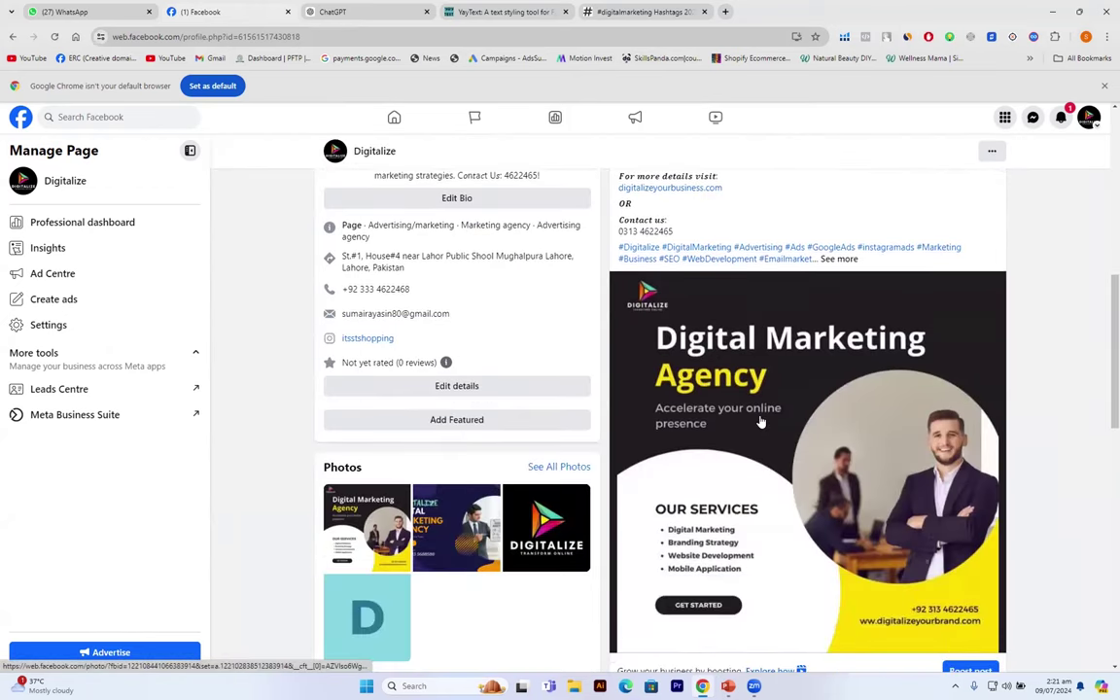
scroll(760, 420, "down", 1)
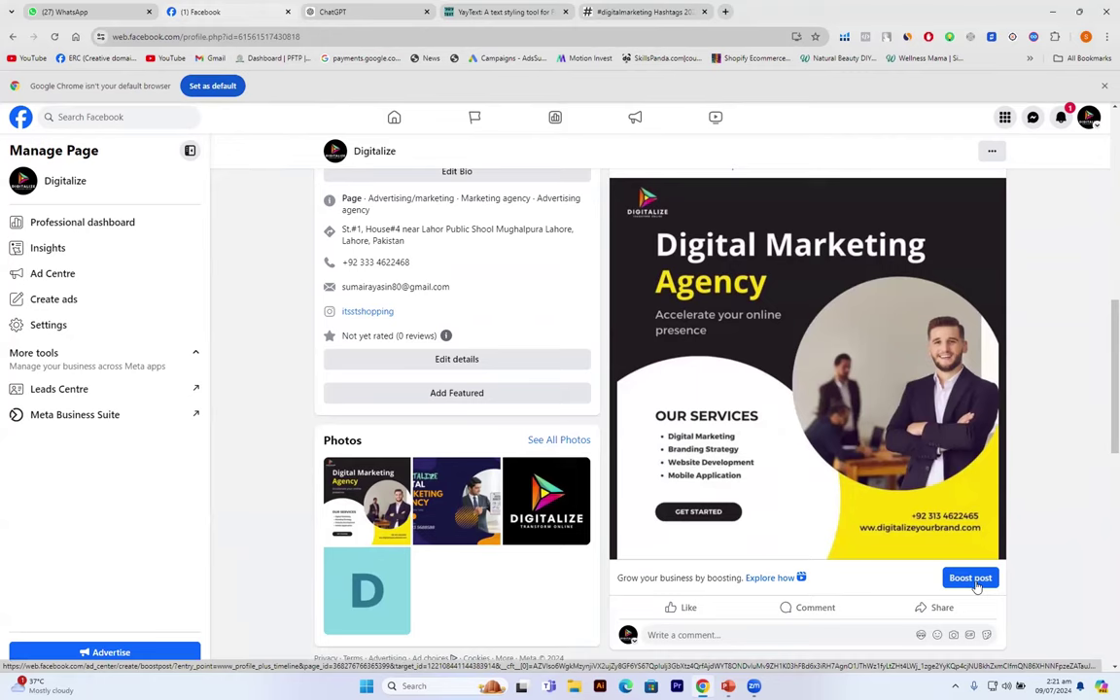
scroll(1037, 501, "up", 1)
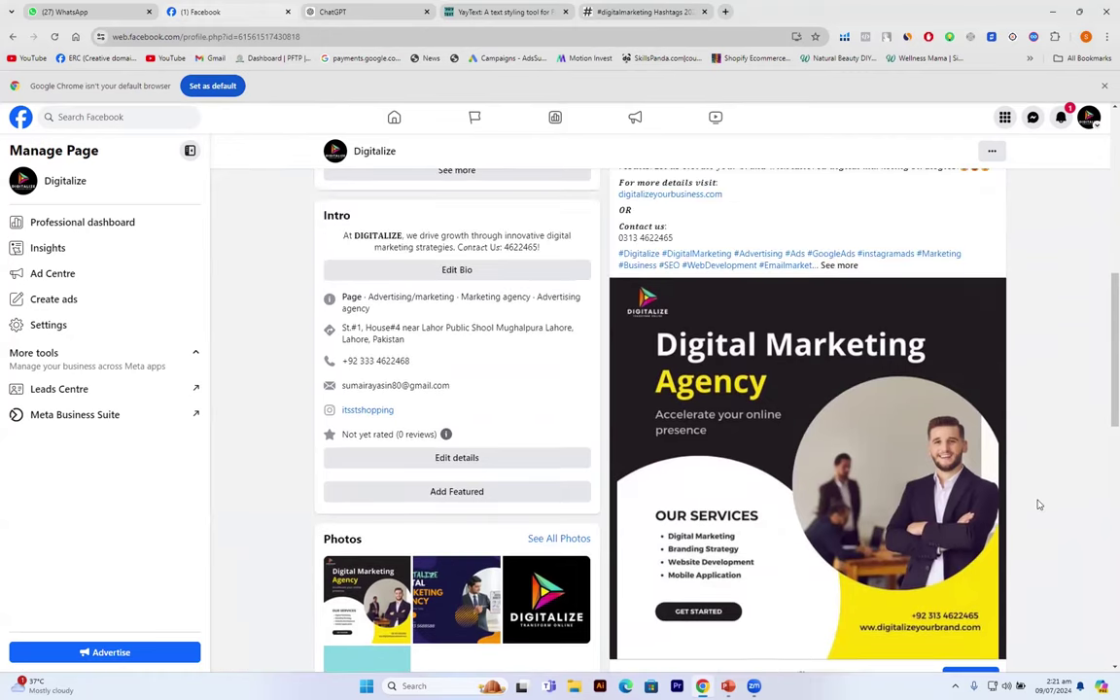
scroll(1037, 504, "up", 1)
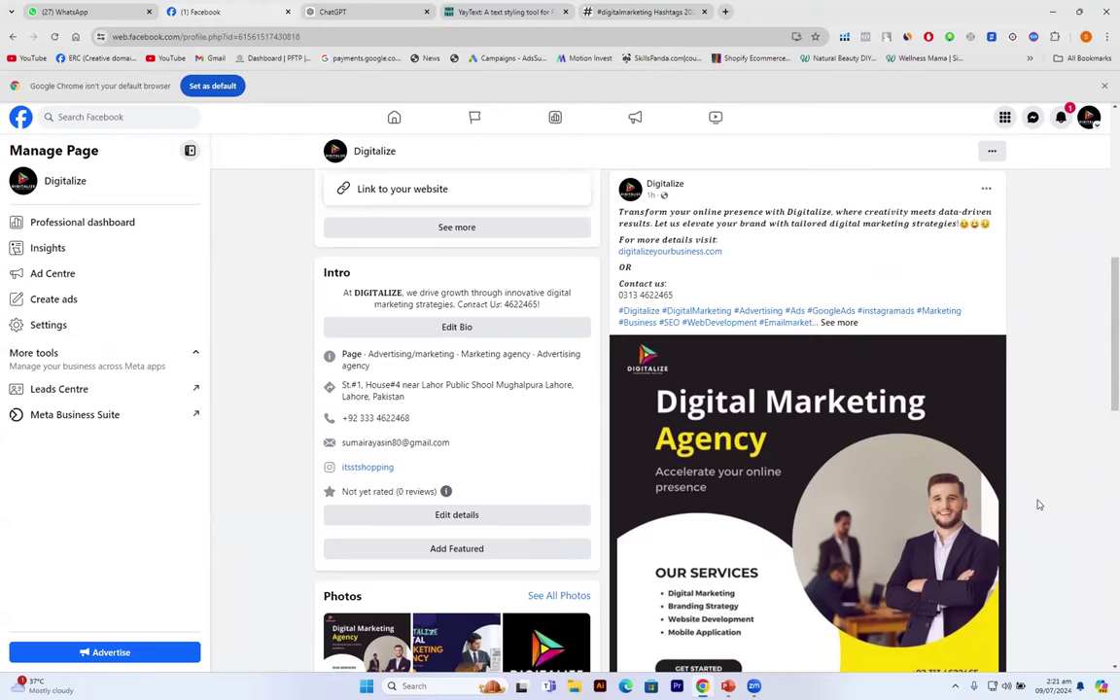
scroll(1037, 504, "down", 1)
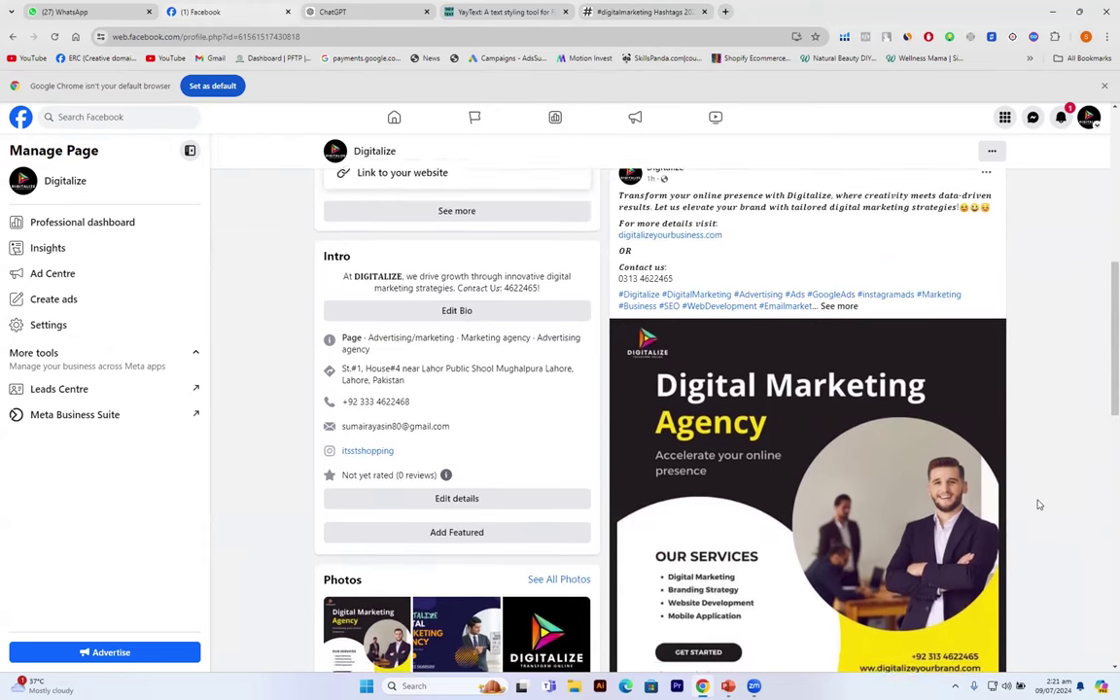
scroll(1037, 505, "down", 2)
left_click(968, 572)
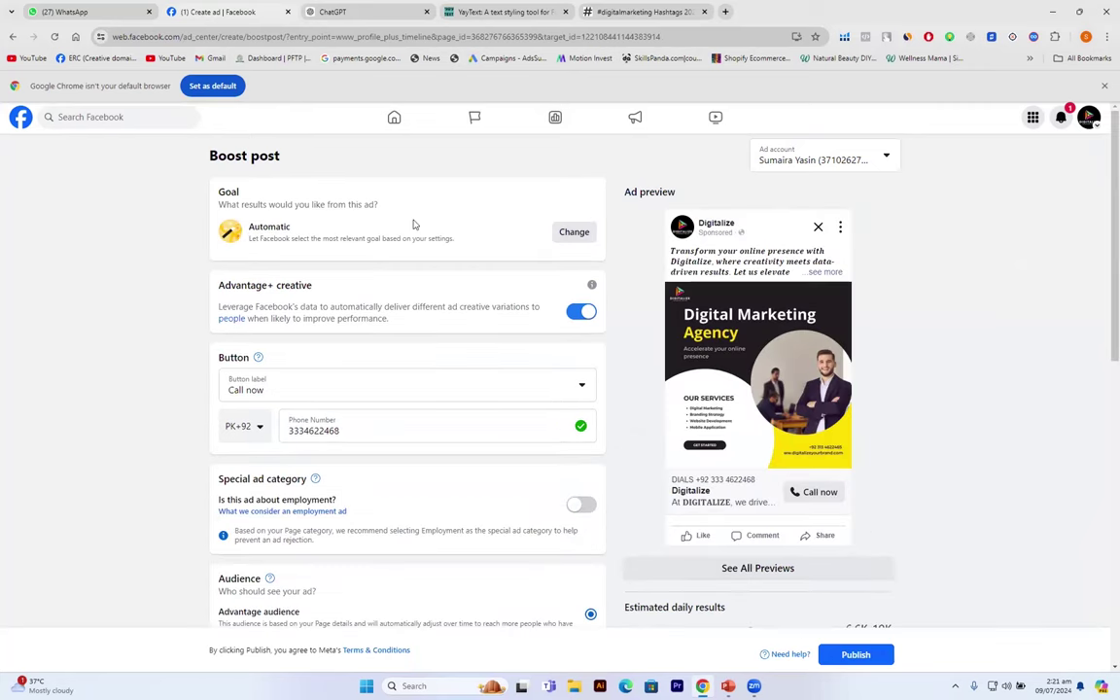
Step: Change the ad's goal to "Get more messages" and save it
left_click(315, 402)
left_click(562, 232)
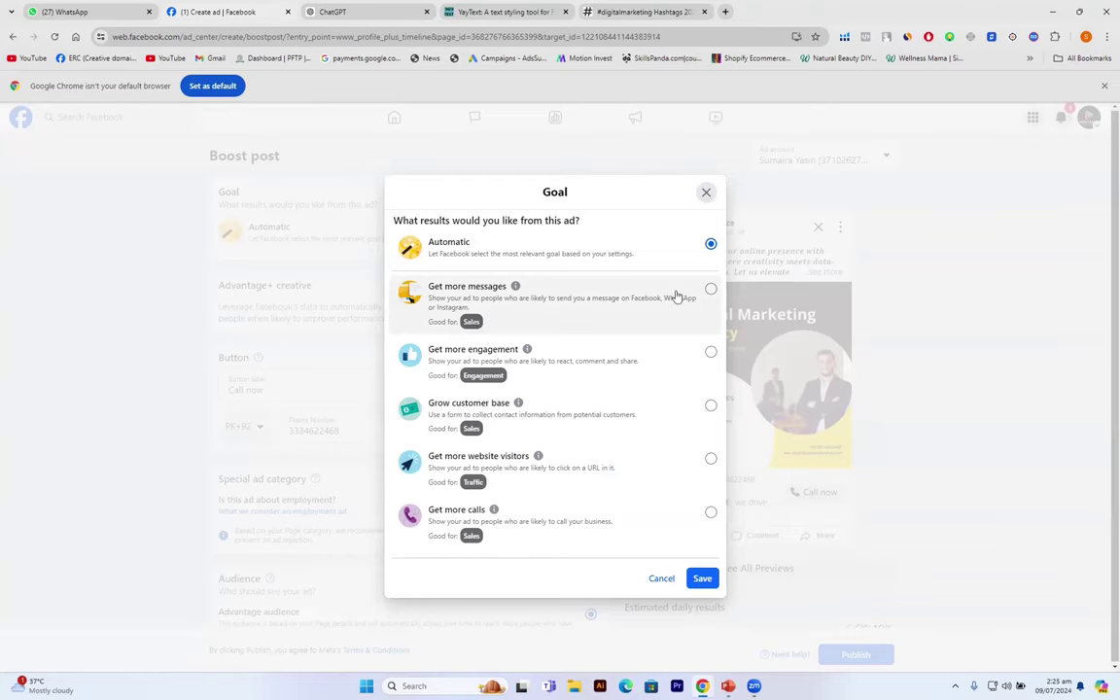
left_click(710, 290)
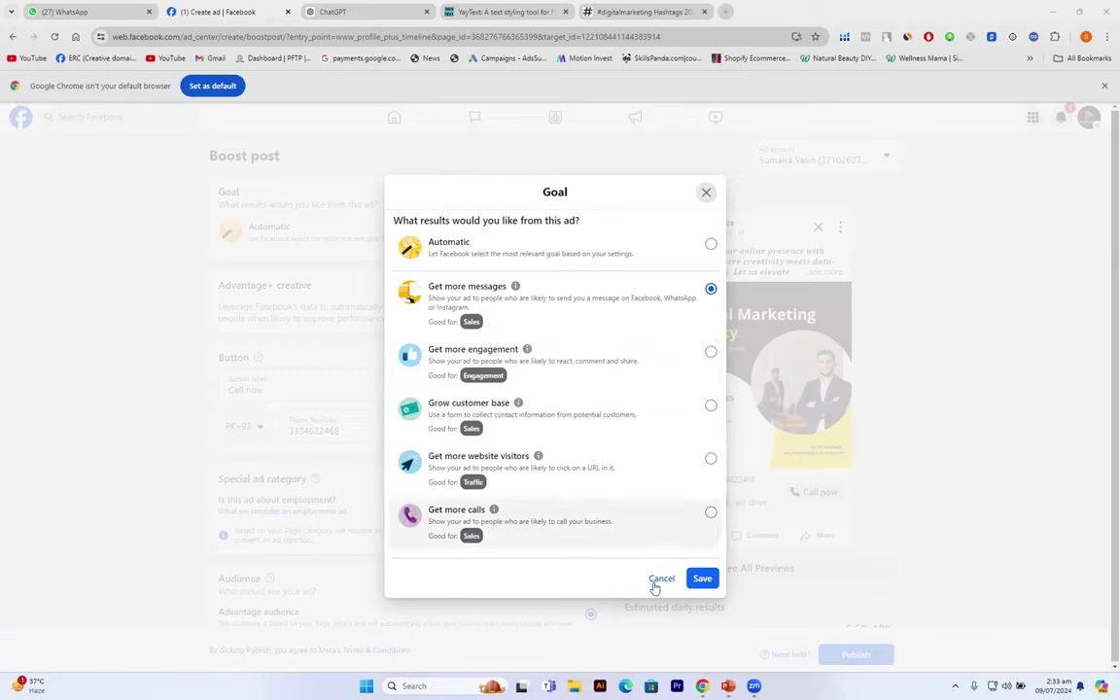
left_click(701, 580)
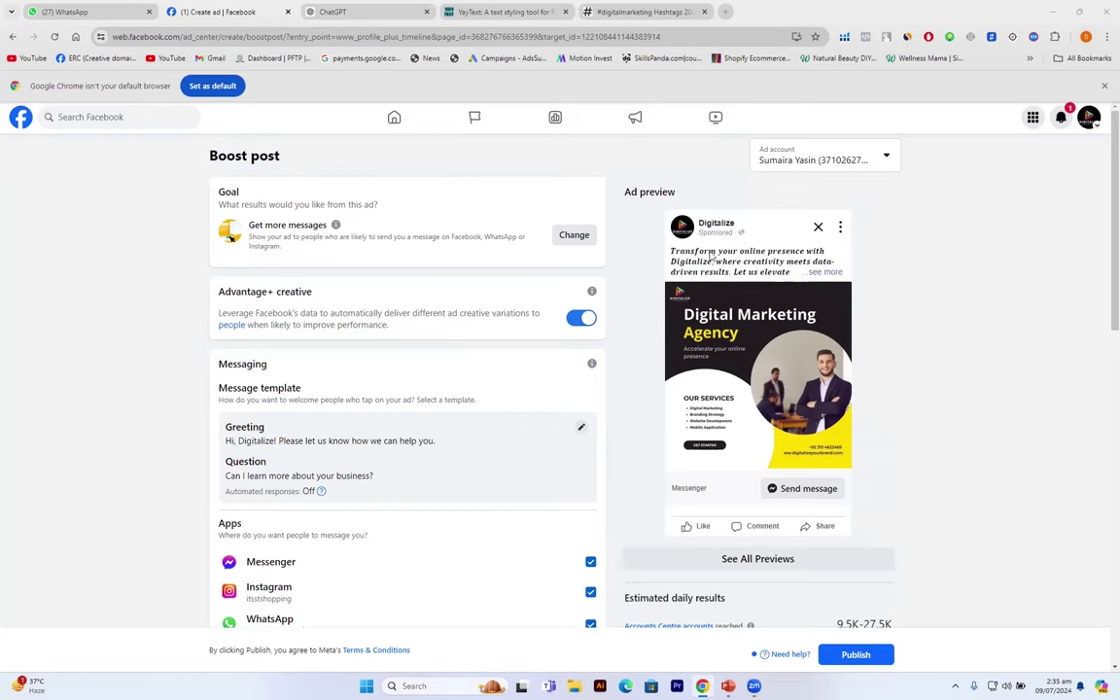
Step: Expand the full post text in the ad preview and examine the message template, apps, special ad category and payment summary
left_click(828, 272)
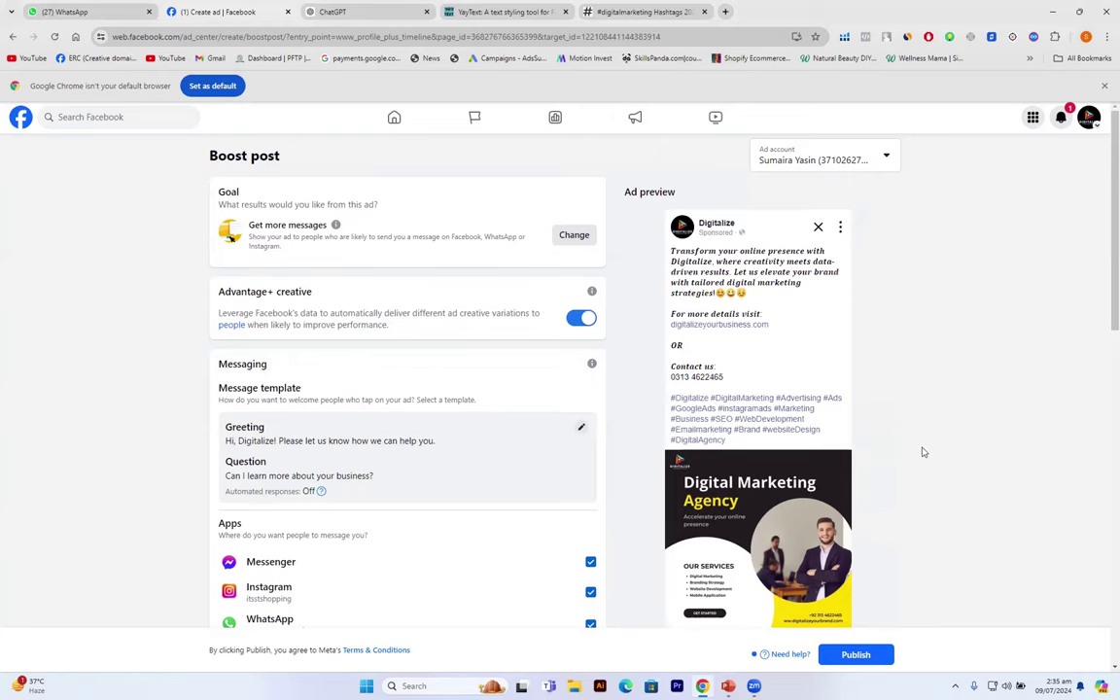
scroll(922, 451, "down", 1)
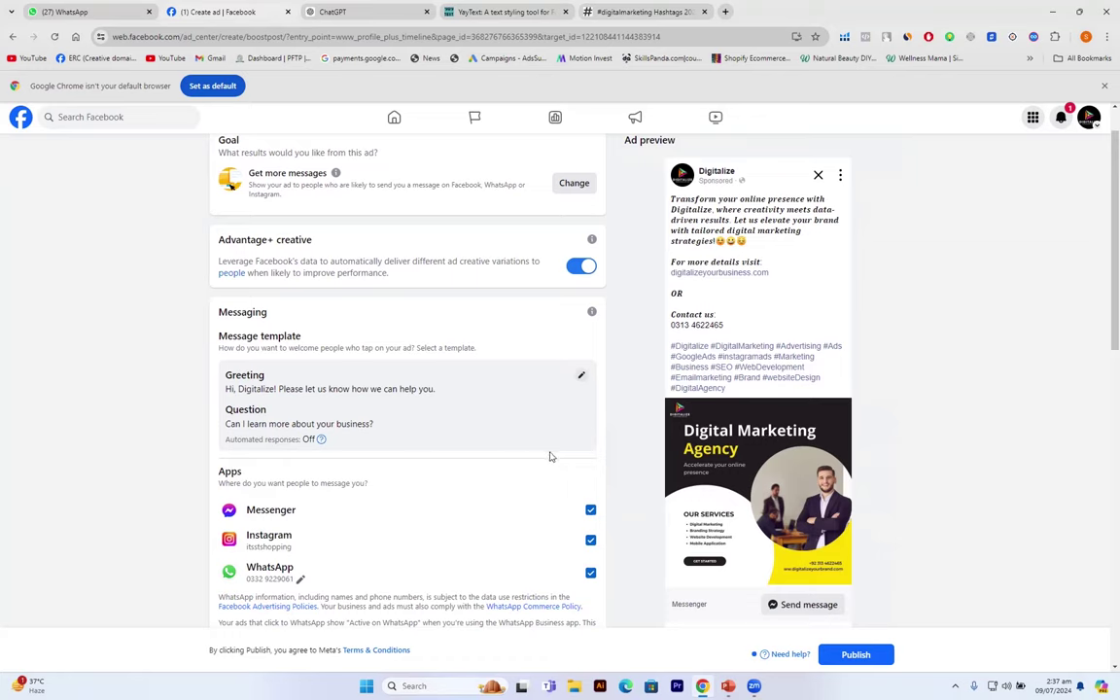
scroll(549, 456, "down", 2)
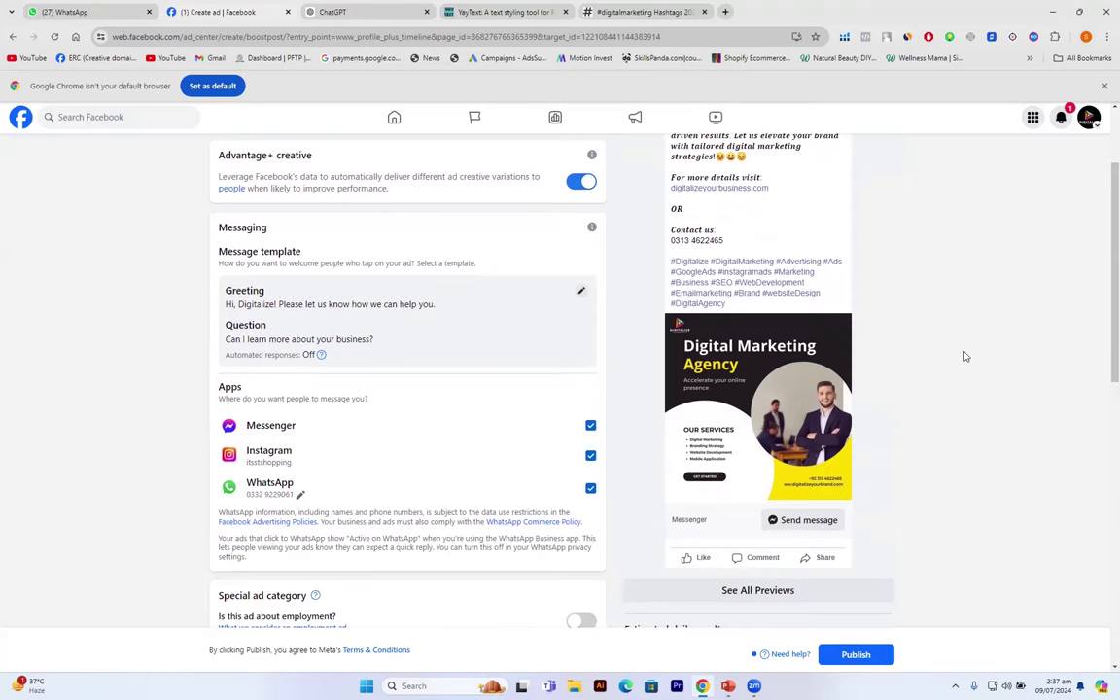
scroll(965, 357, "down", 1)
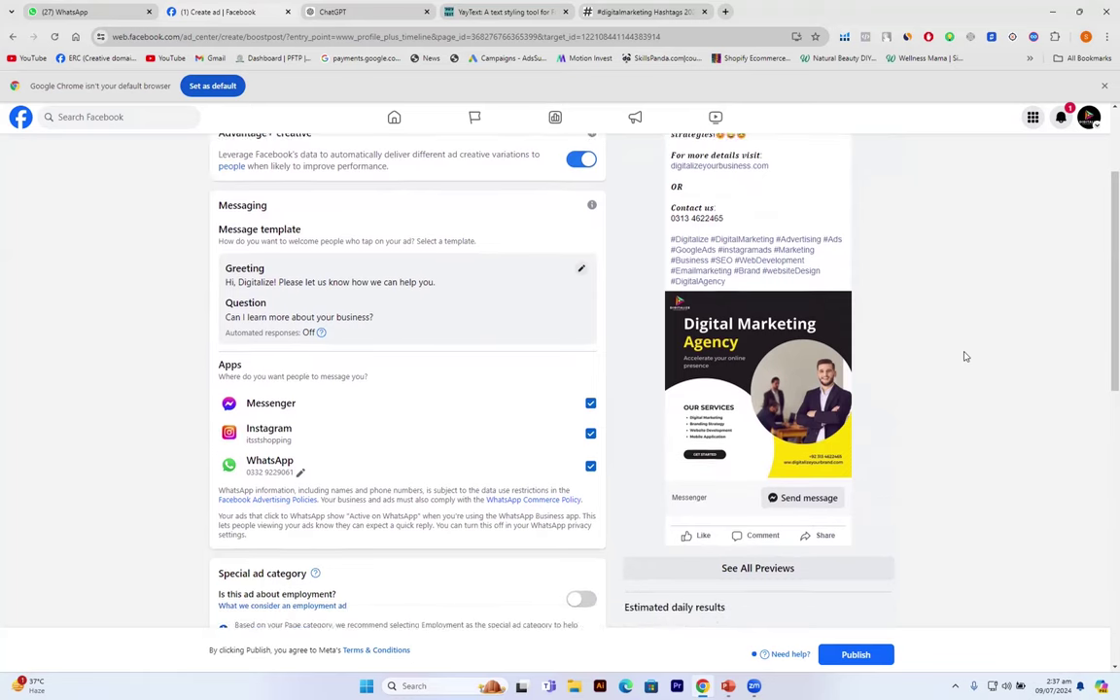
scroll(965, 356, "down", 1)
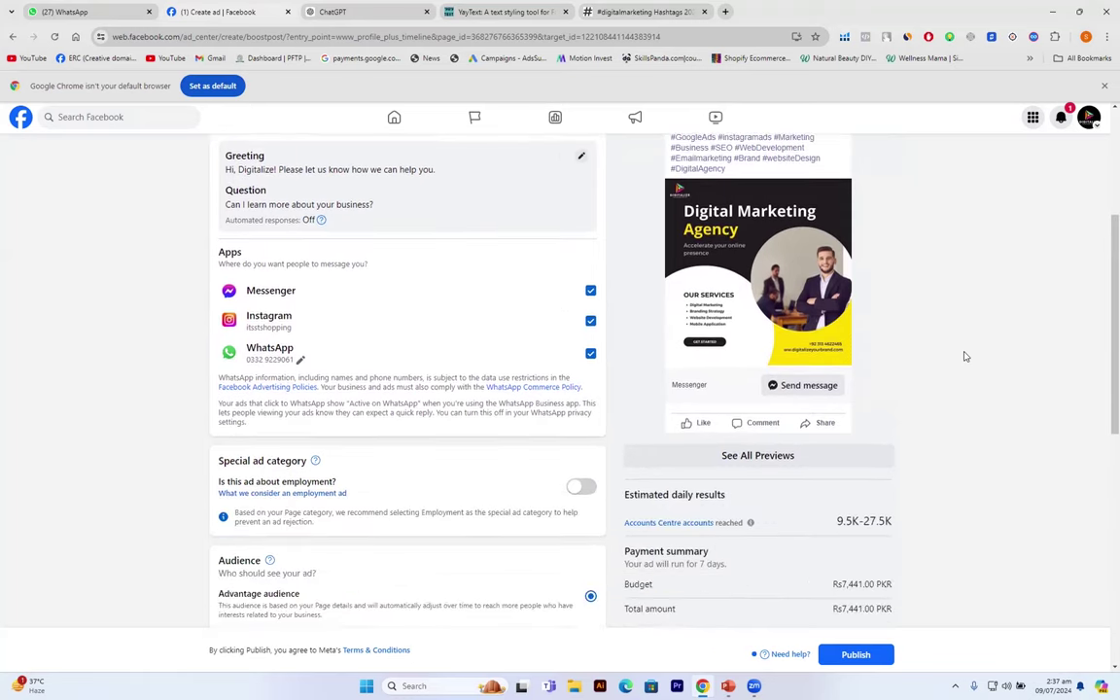
scroll(965, 356, "up", 1)
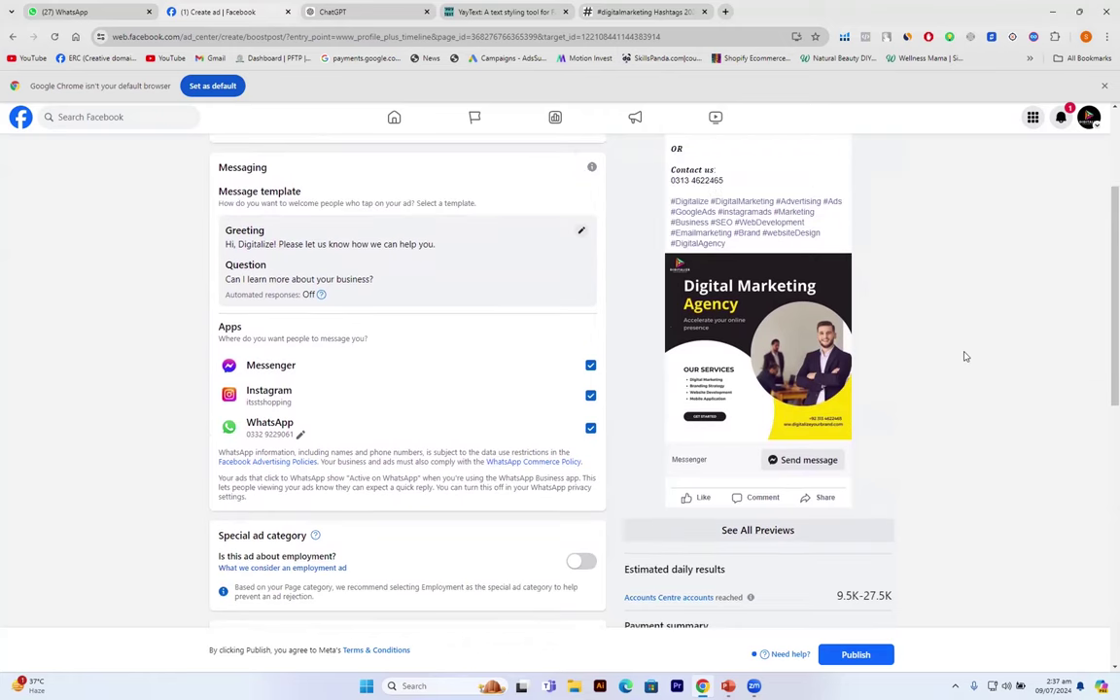
scroll(965, 357, "down", 1)
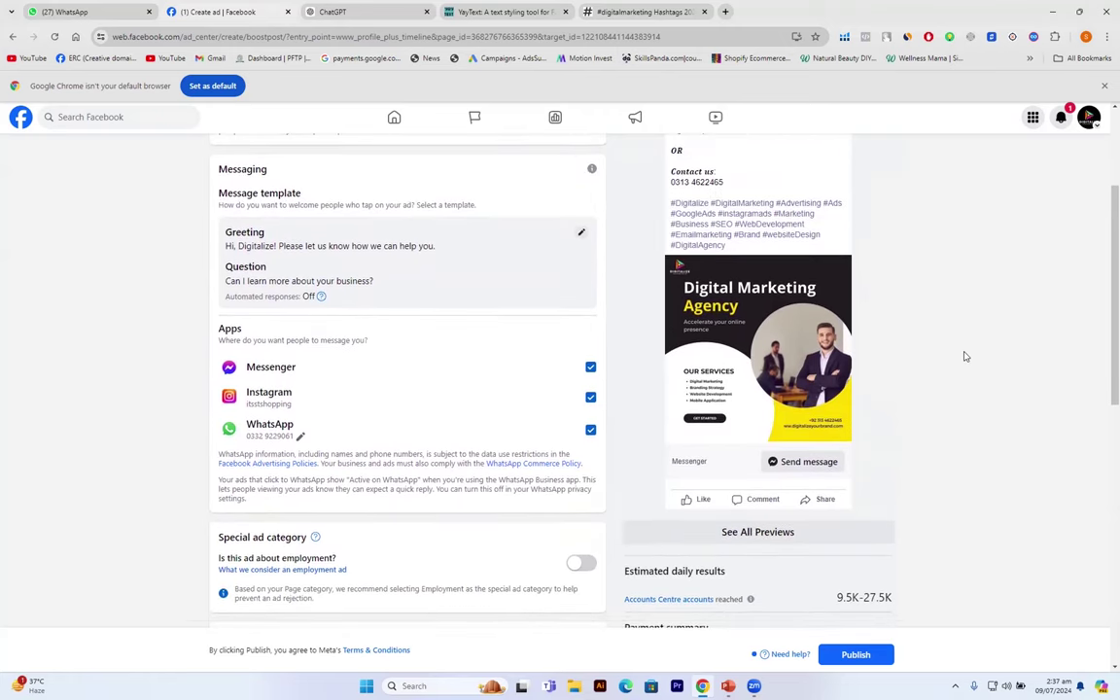
scroll(965, 357, "down", 1)
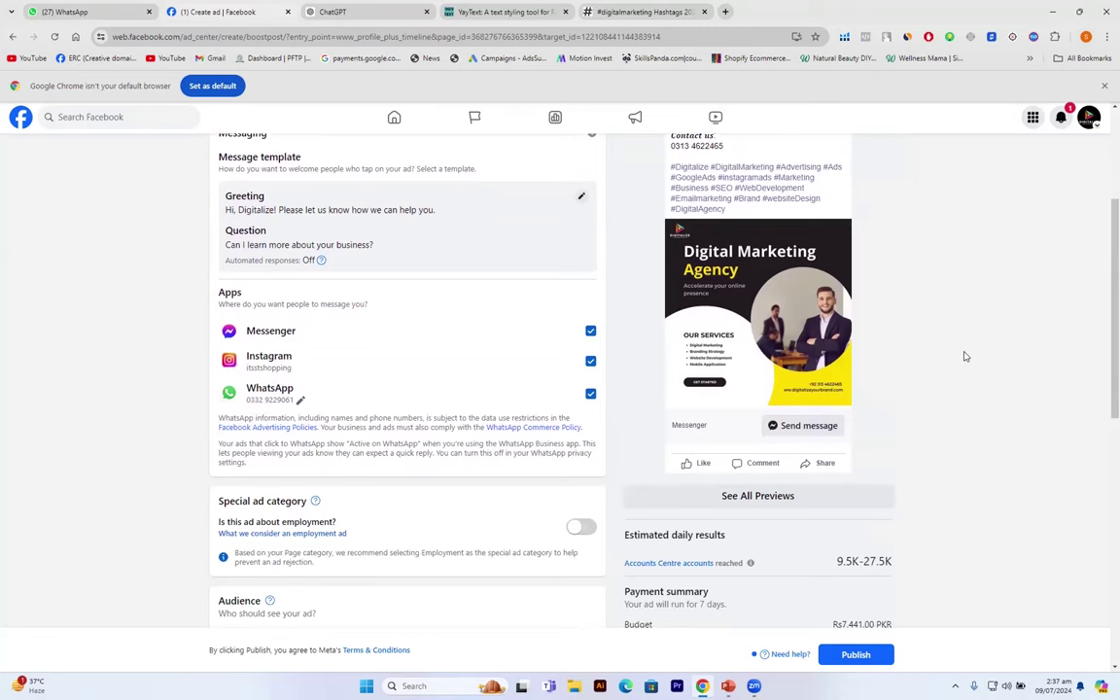
scroll(965, 356, "down", 1)
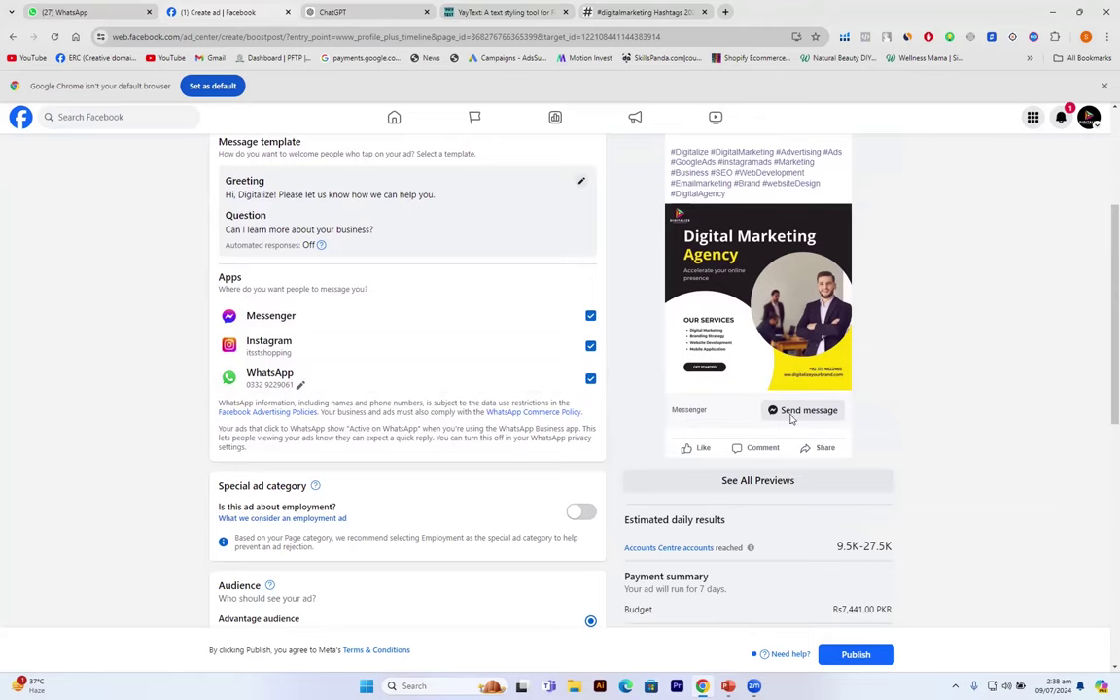
Step: Deselect Messenger and Instagram as messaging apps so only WhatsApp is used, and check the ad preview
left_click(590, 317)
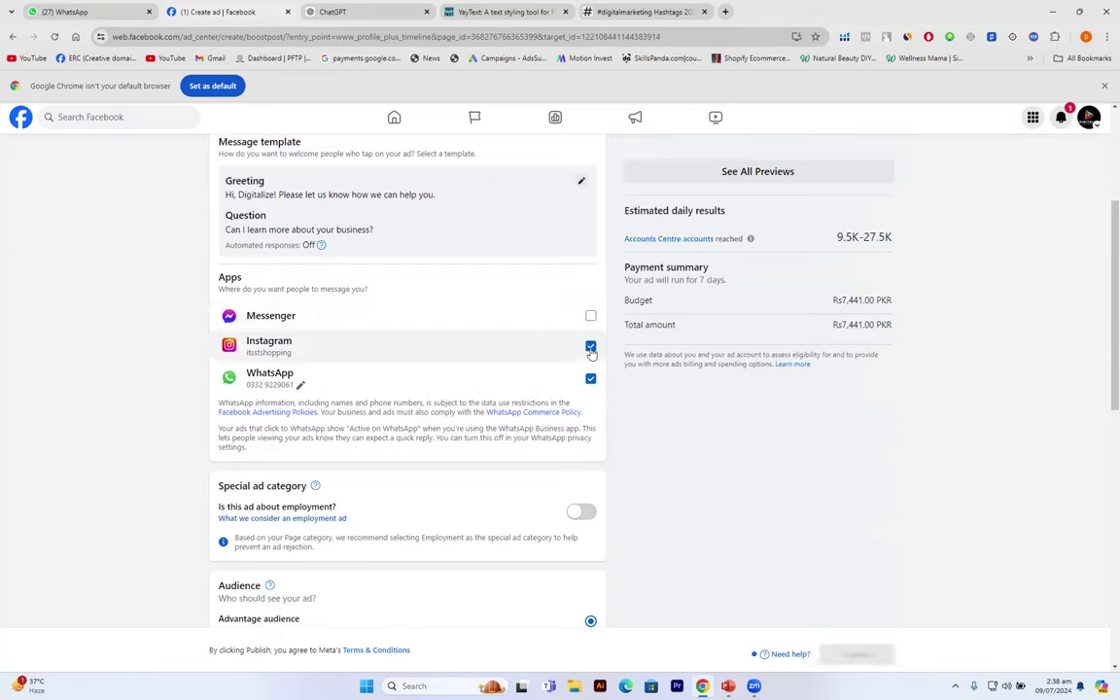
left_click(590, 344)
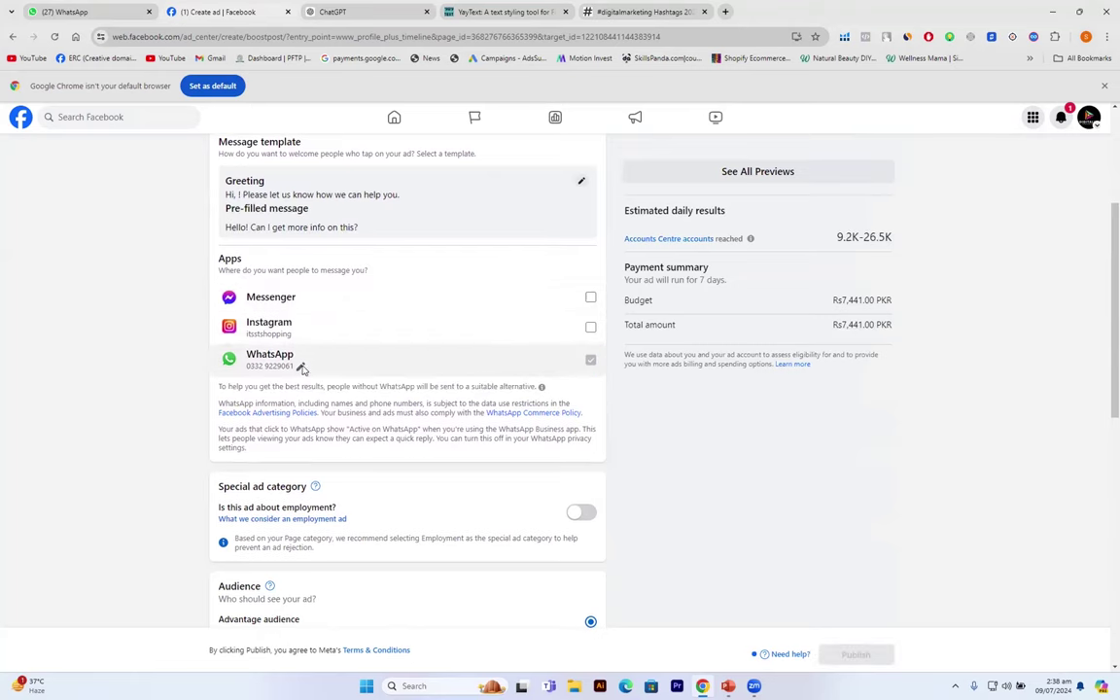
scroll(690, 441, "up", 5)
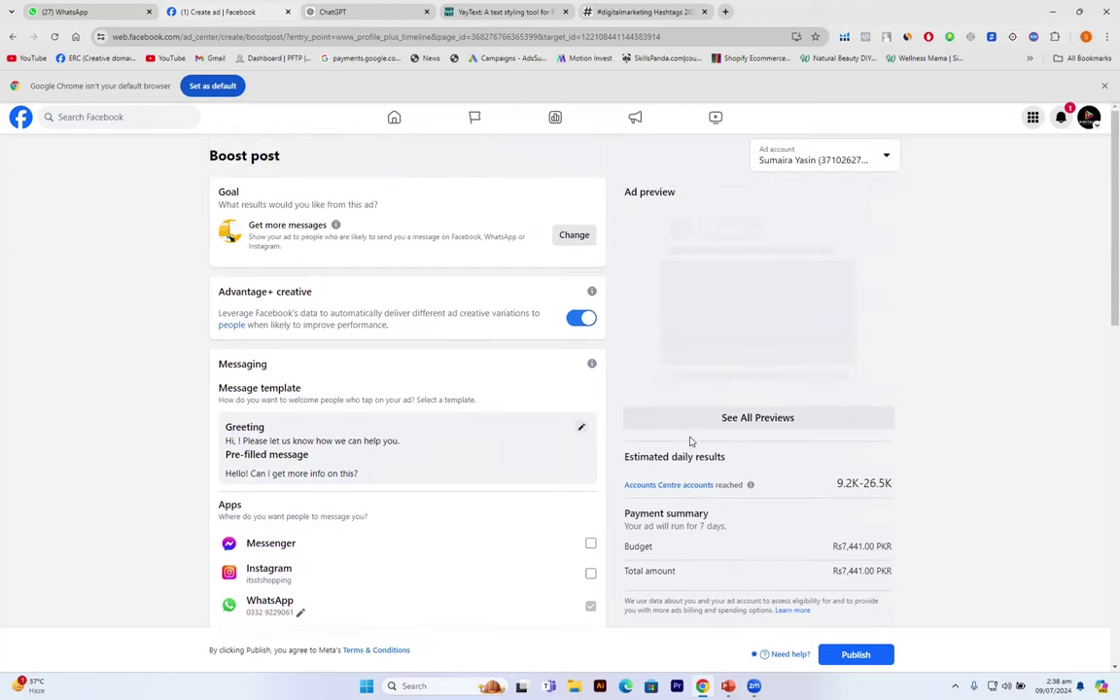
scroll(690, 441, "down", 3)
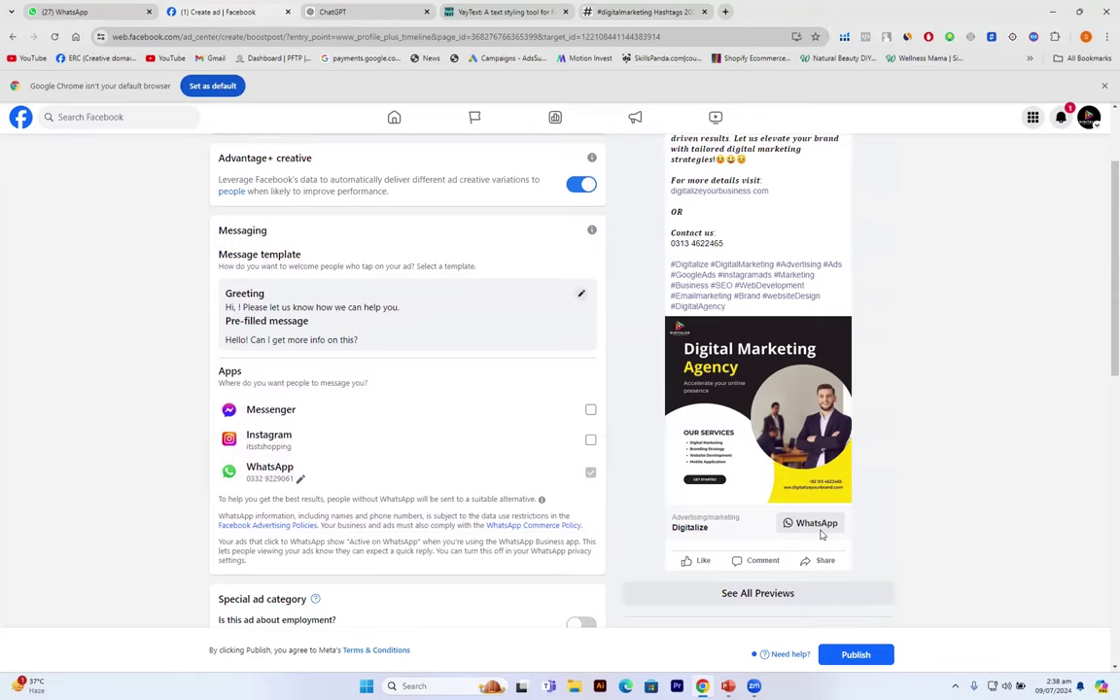
Step: Re-enable Messenger as a messaging app alongside WhatsApp and look over the surrounding ad settings
left_click(591, 411)
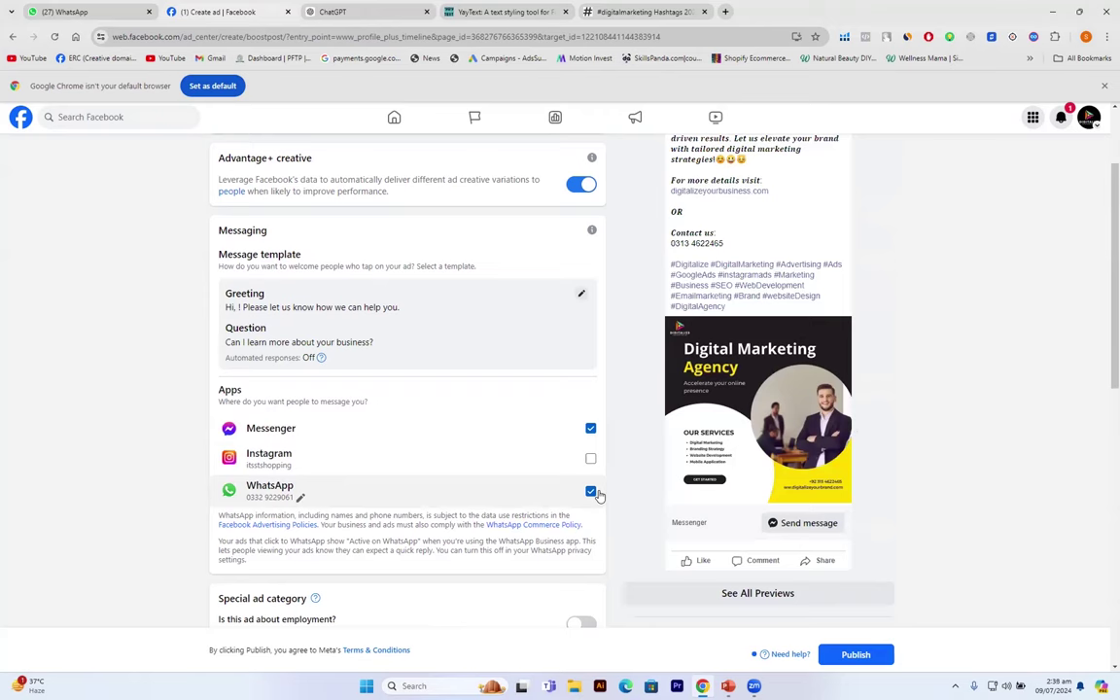
scroll(487, 440, "down", 3)
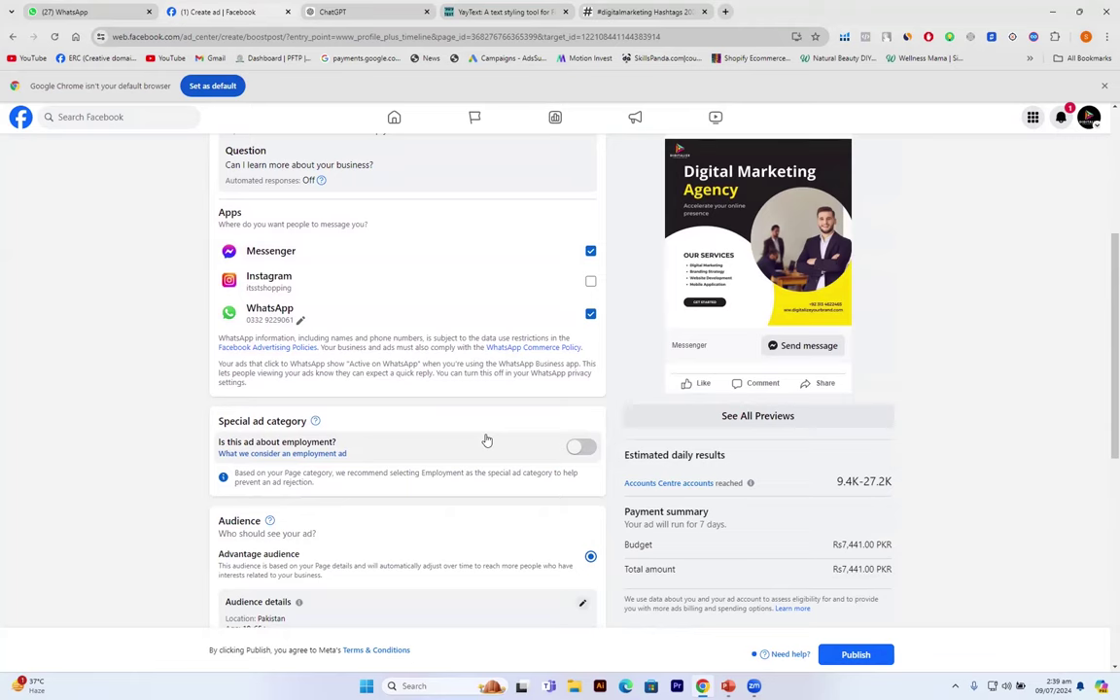
scroll(487, 440, "up", 4)
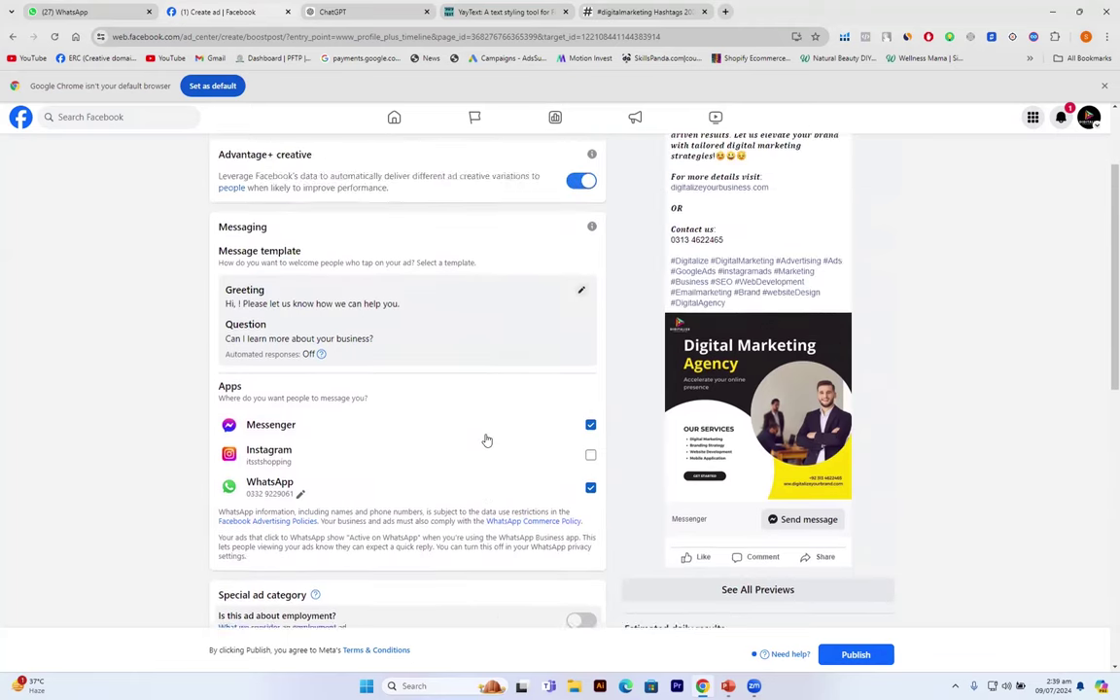
scroll(487, 440, "down", 5)
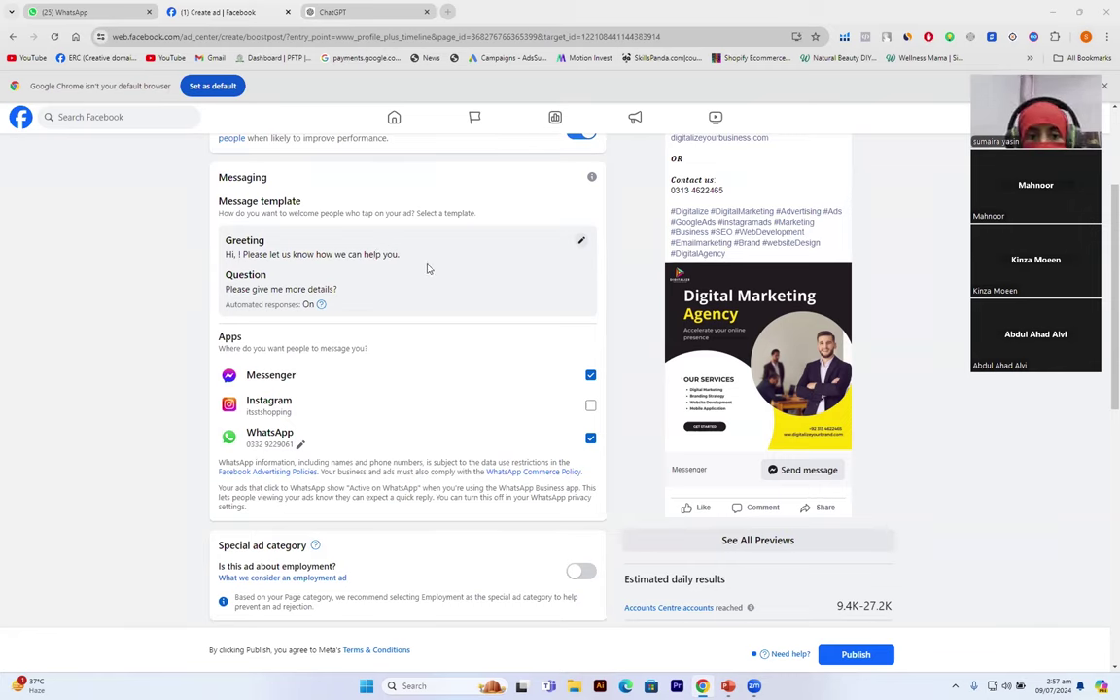
Step: Open the ad's message template for editing and rewrite the end of the greeting text as "how we can help you."
left_click(580, 243)
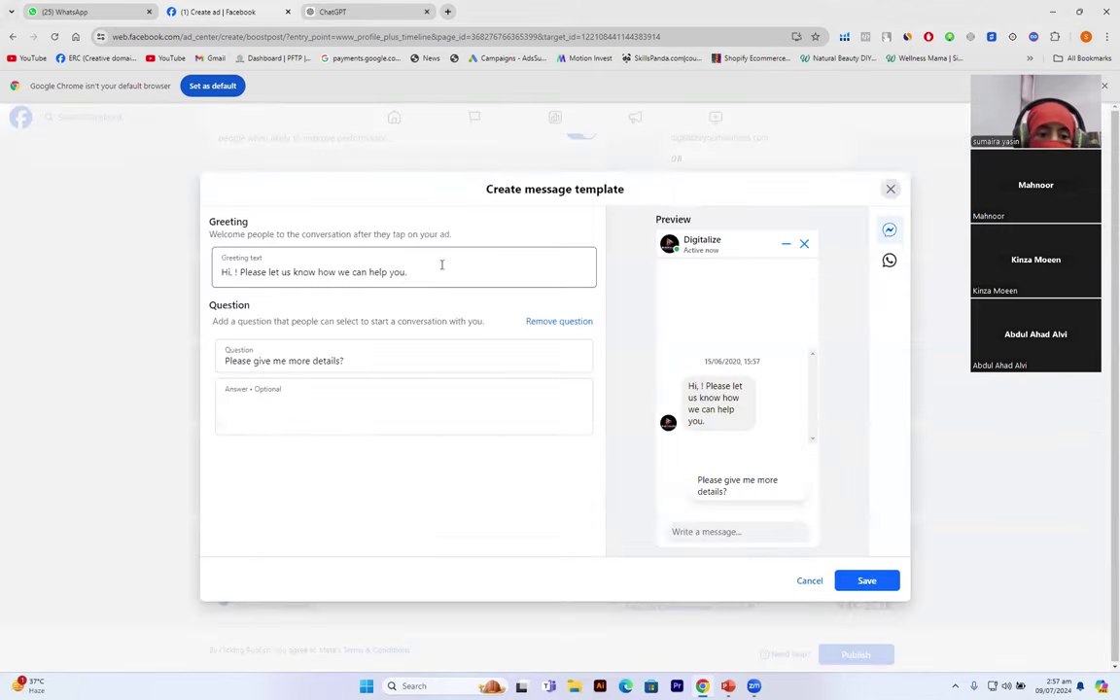
left_click(407, 276)
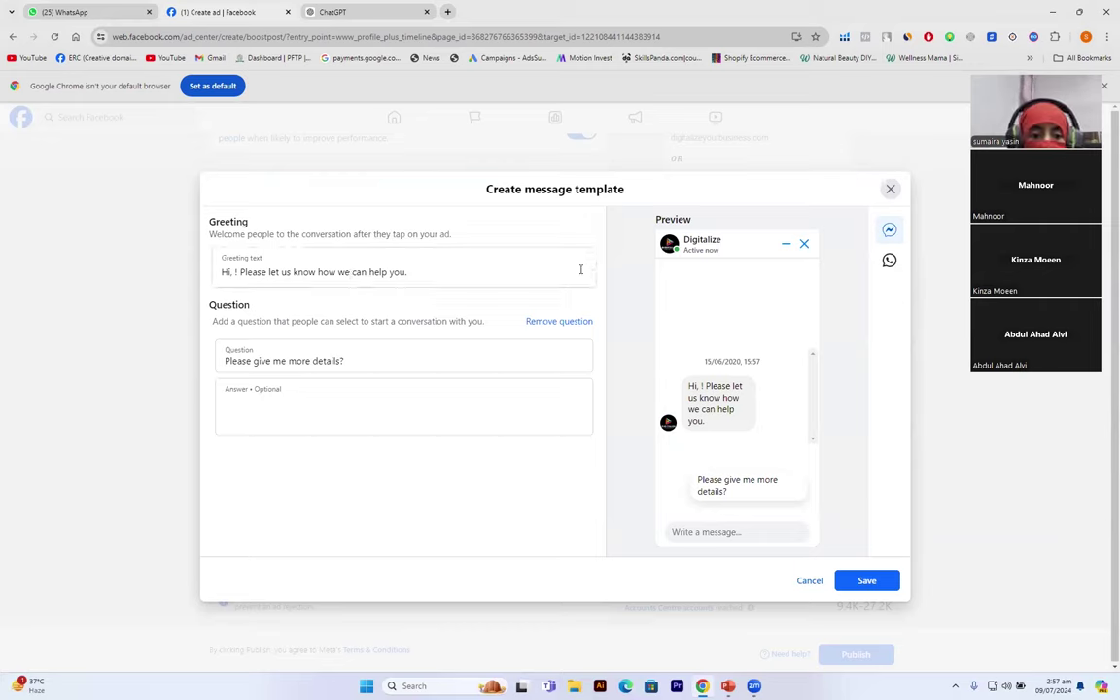
left_click(408, 276)
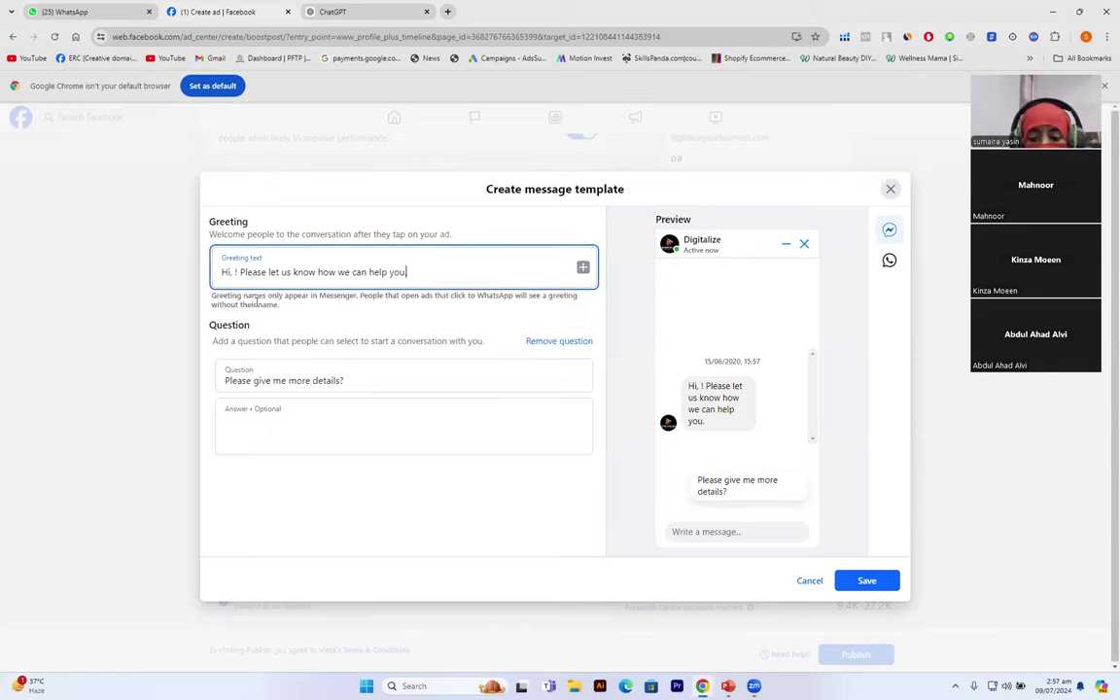
key("BackSpace")
key("BackSpace")
key("BackSpace")
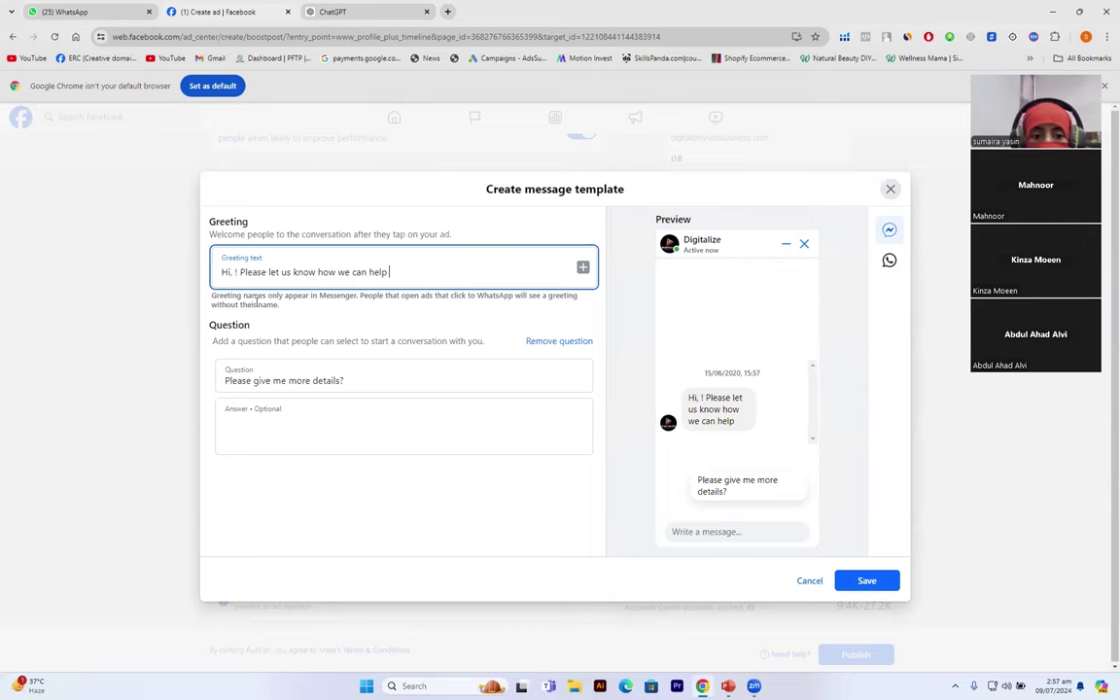
key("BackSpace")
key("BackSpace")
key("BackSpace")
key("BackSpace")
key("BackSpace")
key("BackSpace")
key("BackSpace")
key("BackSpace")
key("BackSpace")
key("BackSpace")
key("BackSpace")
key("BackSpace")
key("BackSpace")
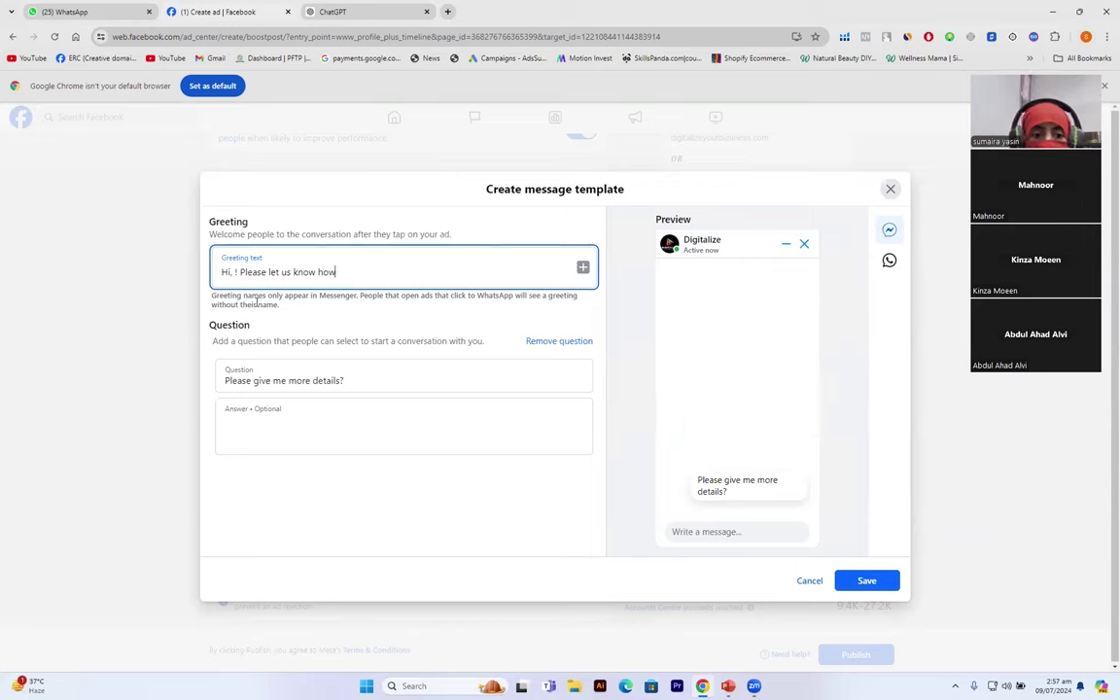
key("BackSpace")
key("BackSpace")
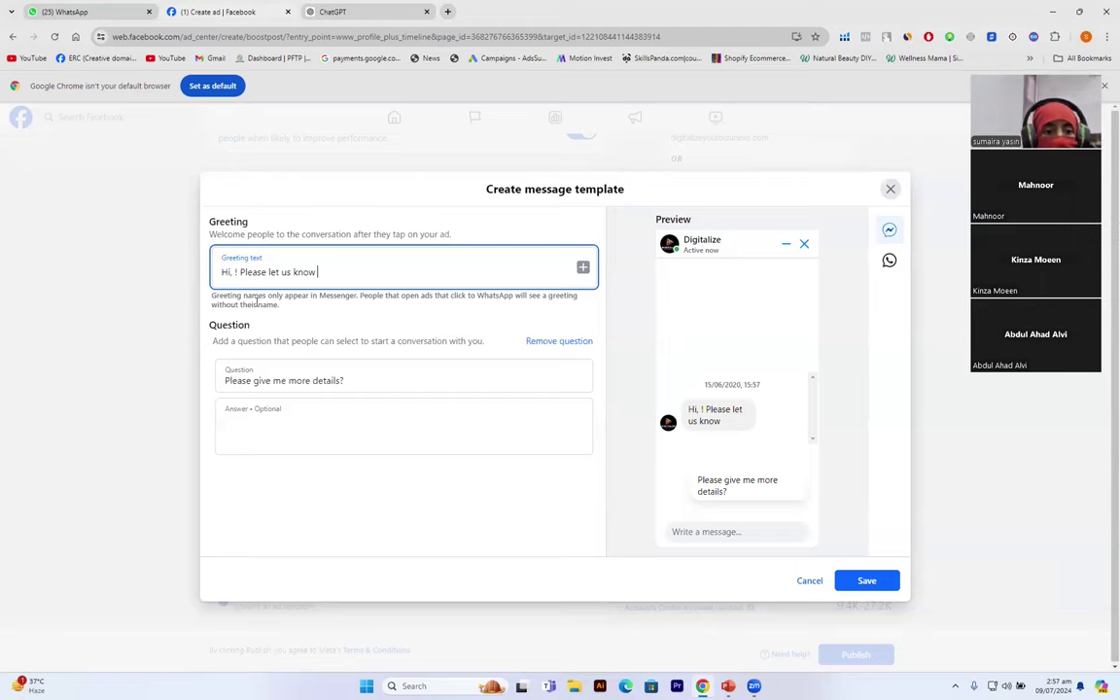
type("how we can help you")
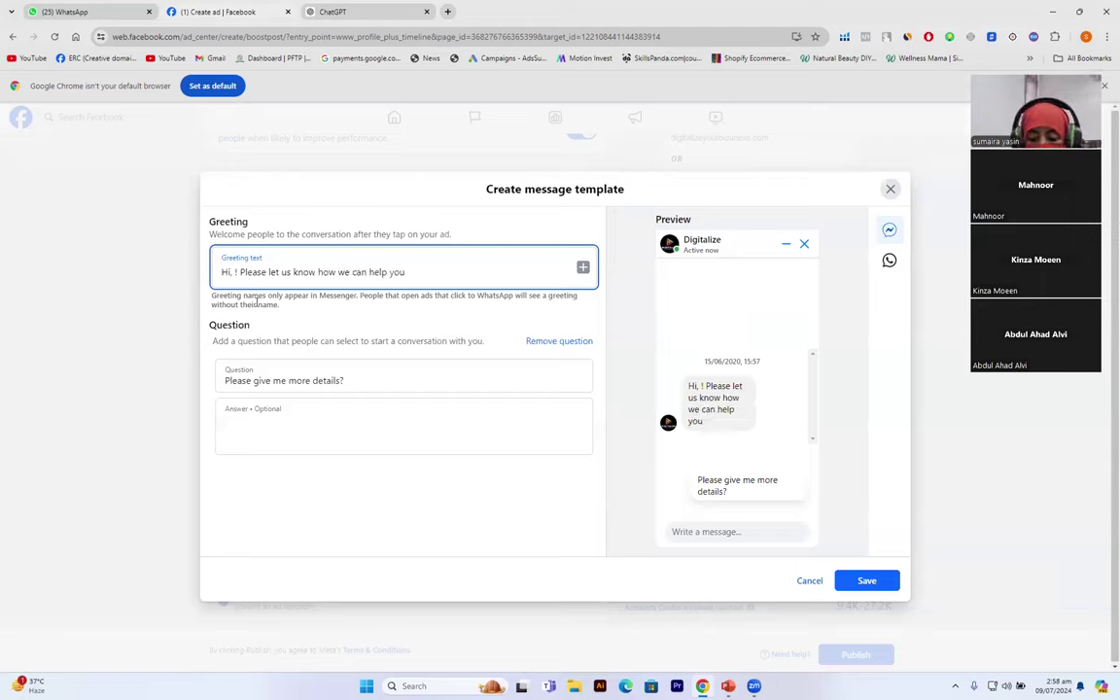
type(".")
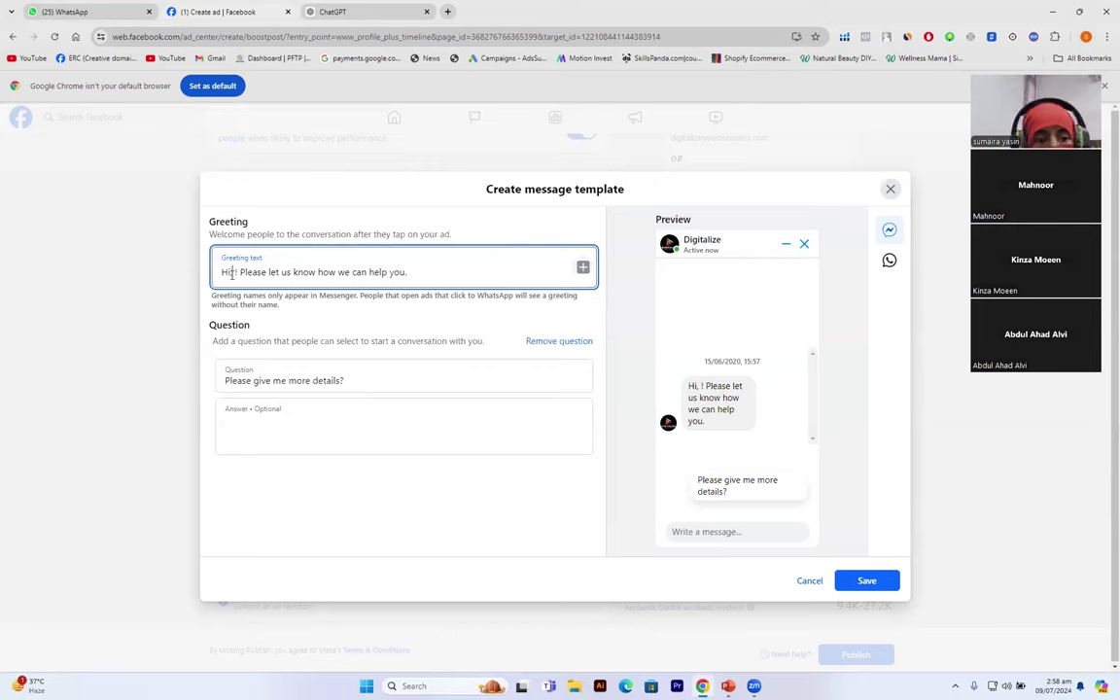
Step: Insert the Name of the Page placeholder into the greeting text right after "Hi,"
left_click(398, 449)
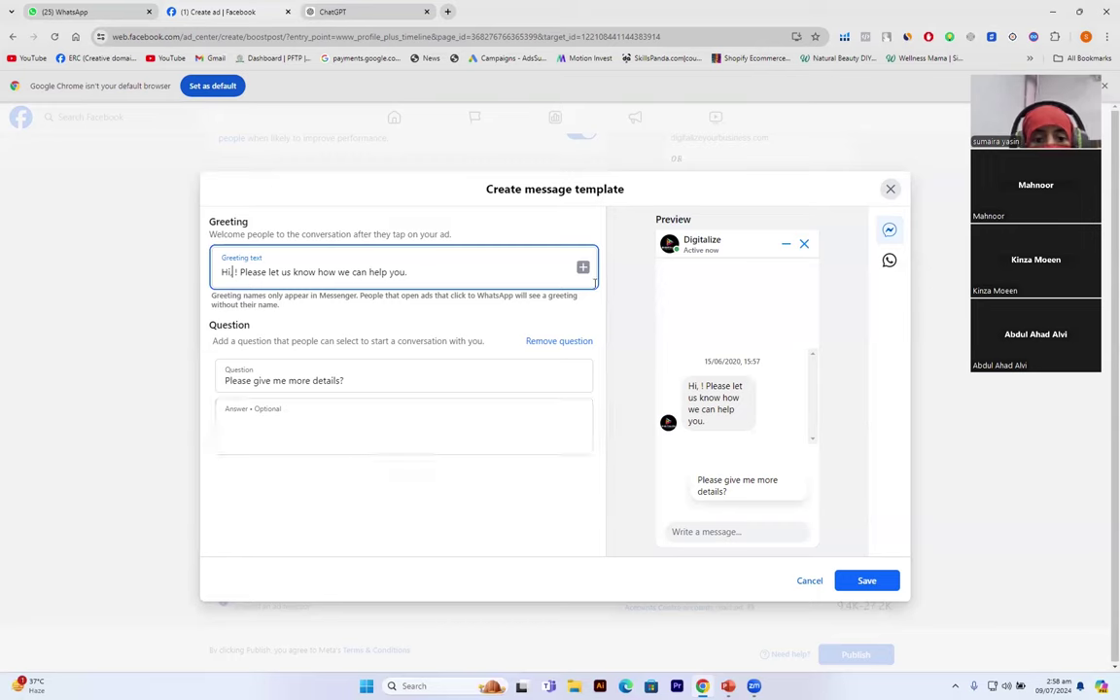
left_click(584, 268)
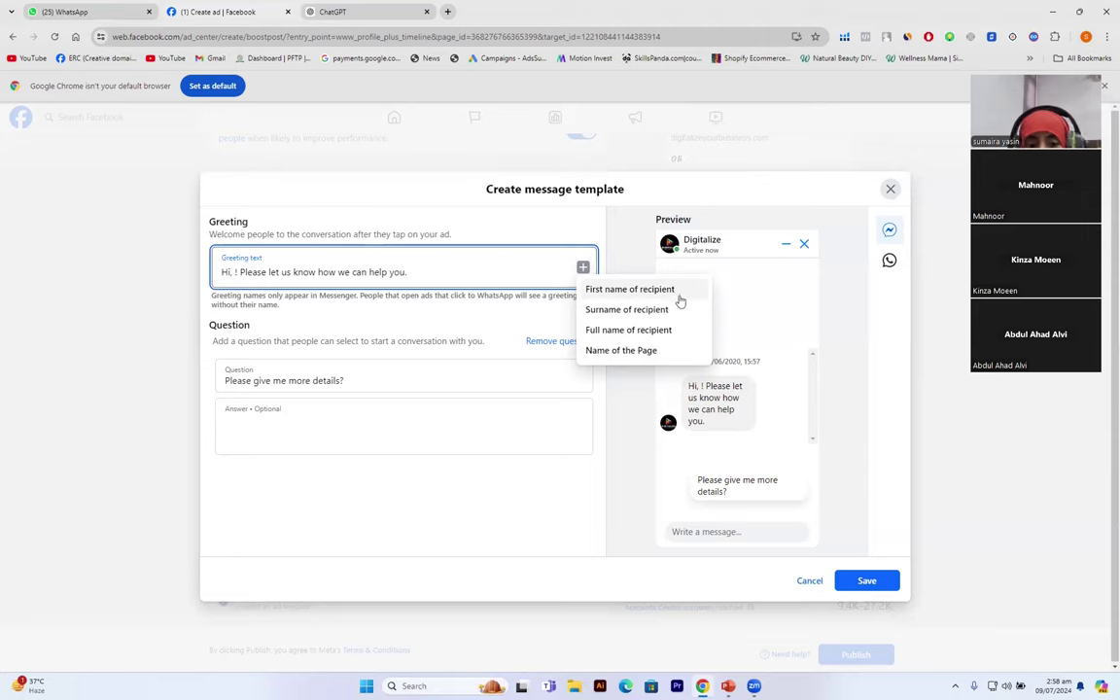
left_click(622, 350)
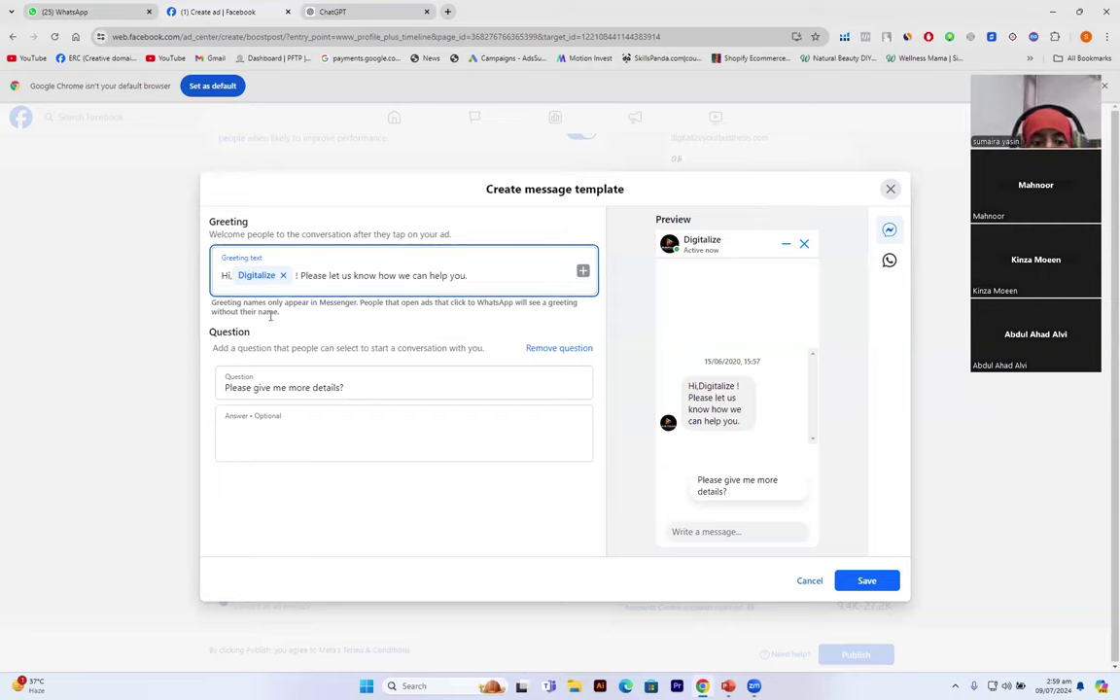
Step: Replace the message template's question with "Which services do you provide?"
left_click(339, 388)
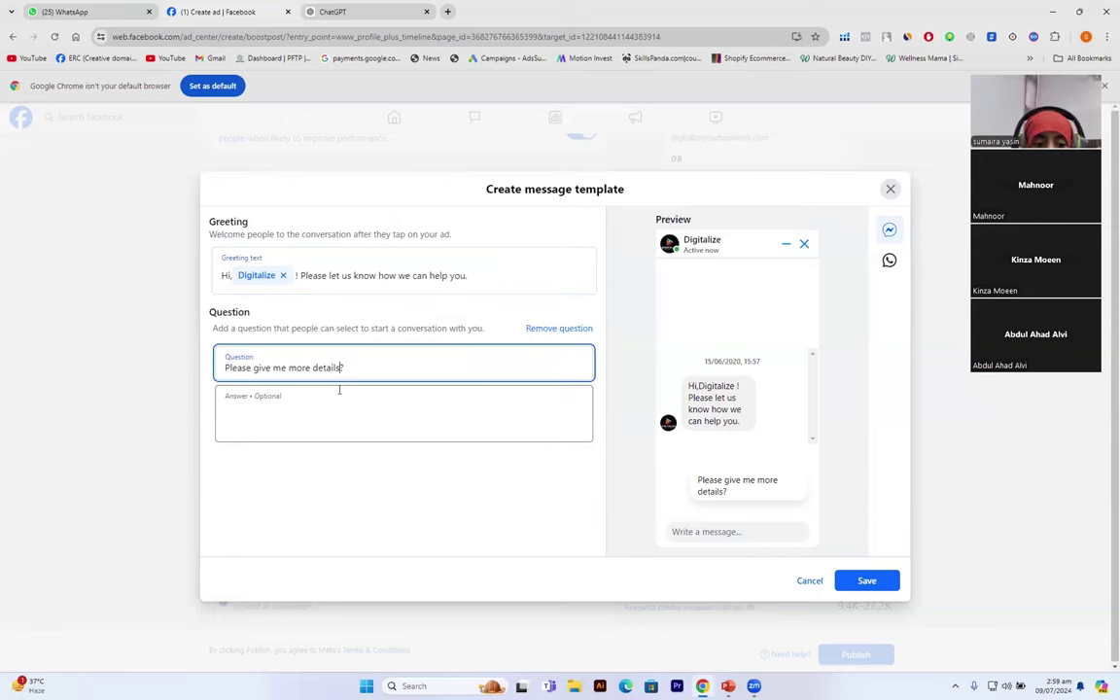
key("BackSpace")
key("BackSpace")
key("BackSpace")
key("BackSpace")
key("BackSpace")
key("BackSpace")
key("BackSpace")
key("BackSpace")
key("BackSpace")
key("BackSpace")
key("BackSpace")
key("BackSpace")
key("BackSpace")
key("BackSpace")
key("BackSpace")
key("BackSpace")
key("BackSpace")
key("BackSpace")
key("BackSpace")
key("BackSpace")
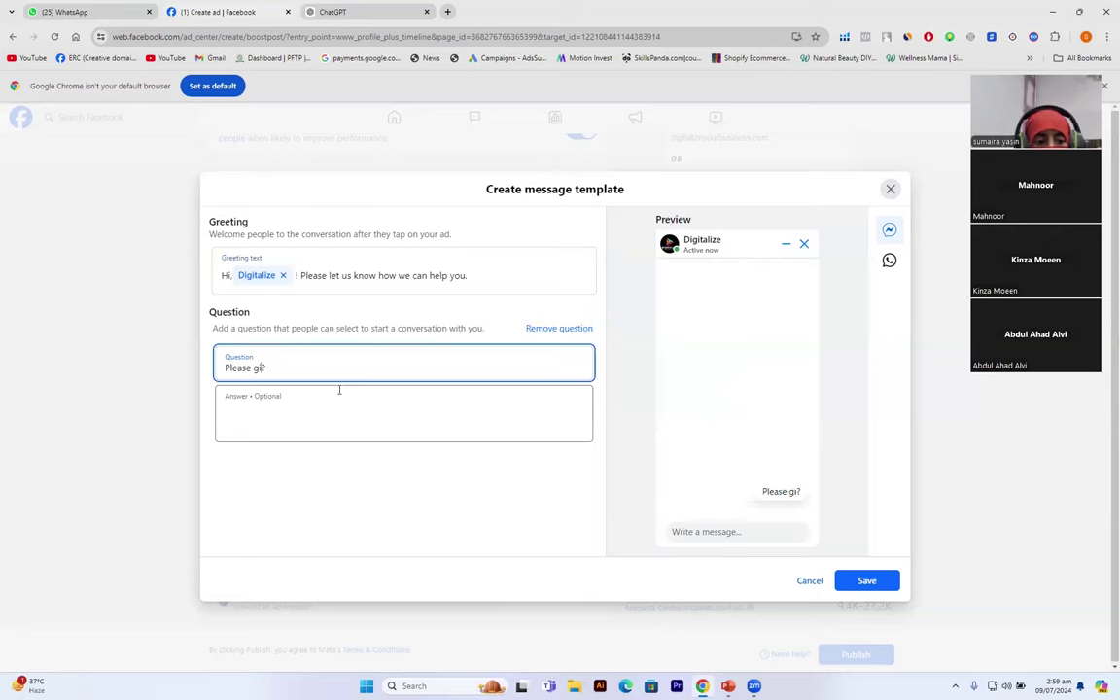
key("BackSpace")
key("BackSpace")
key("BackSpace")
key("BackSpace")
type("wh")
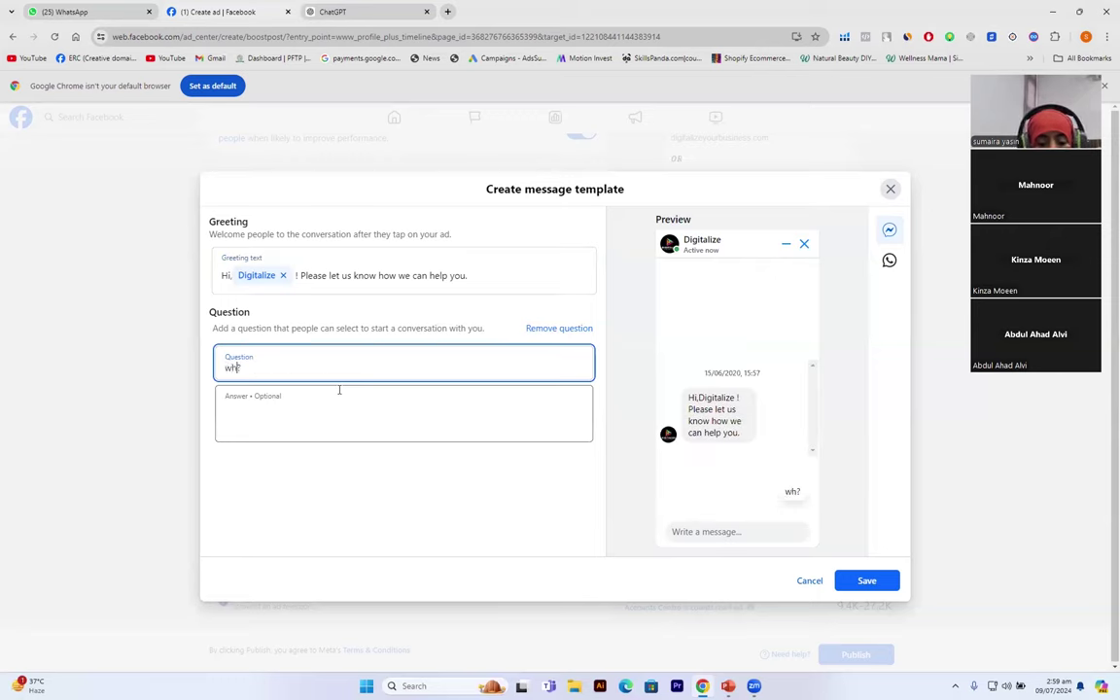
type("ich ser")
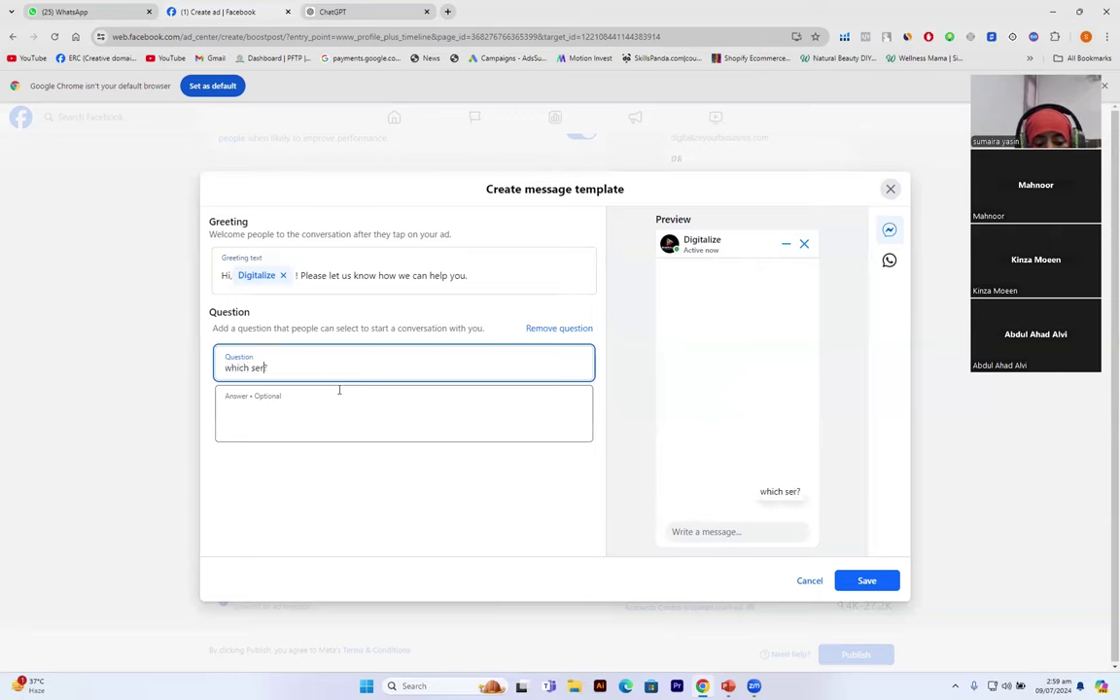
type("vices do you ")
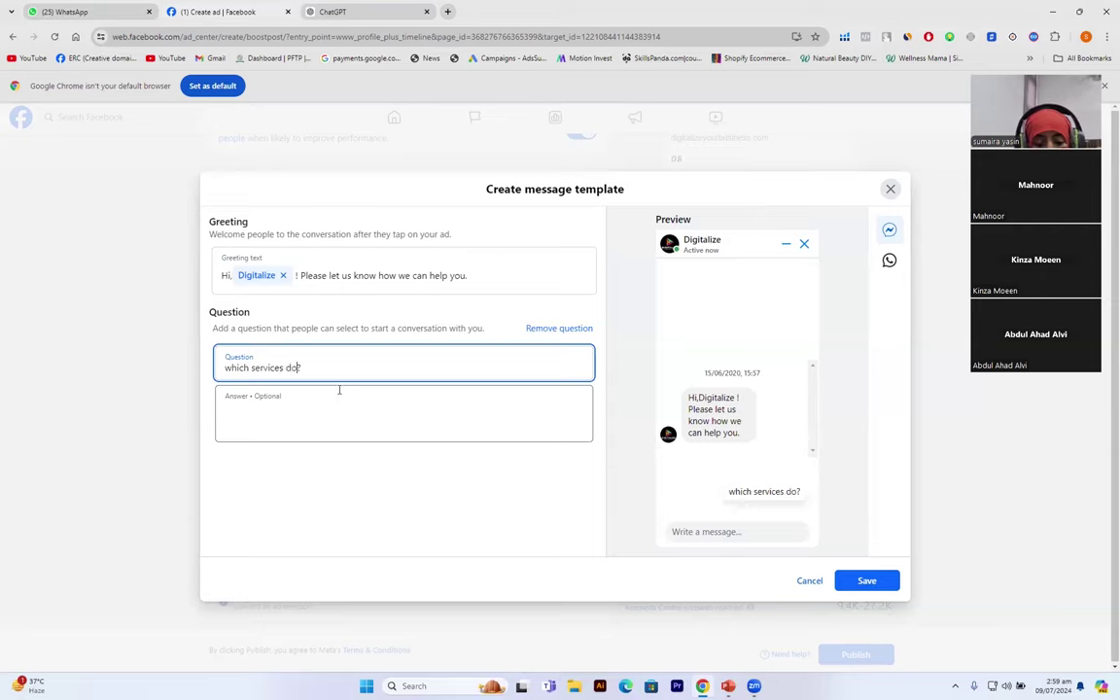
type("prov")
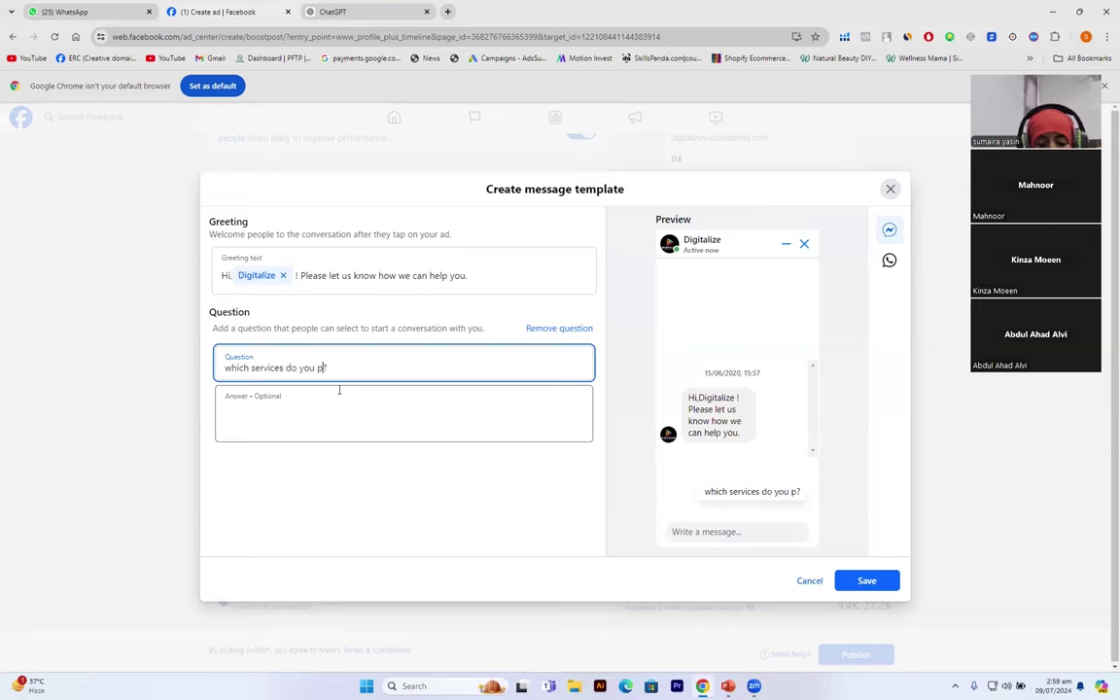
type("ide")
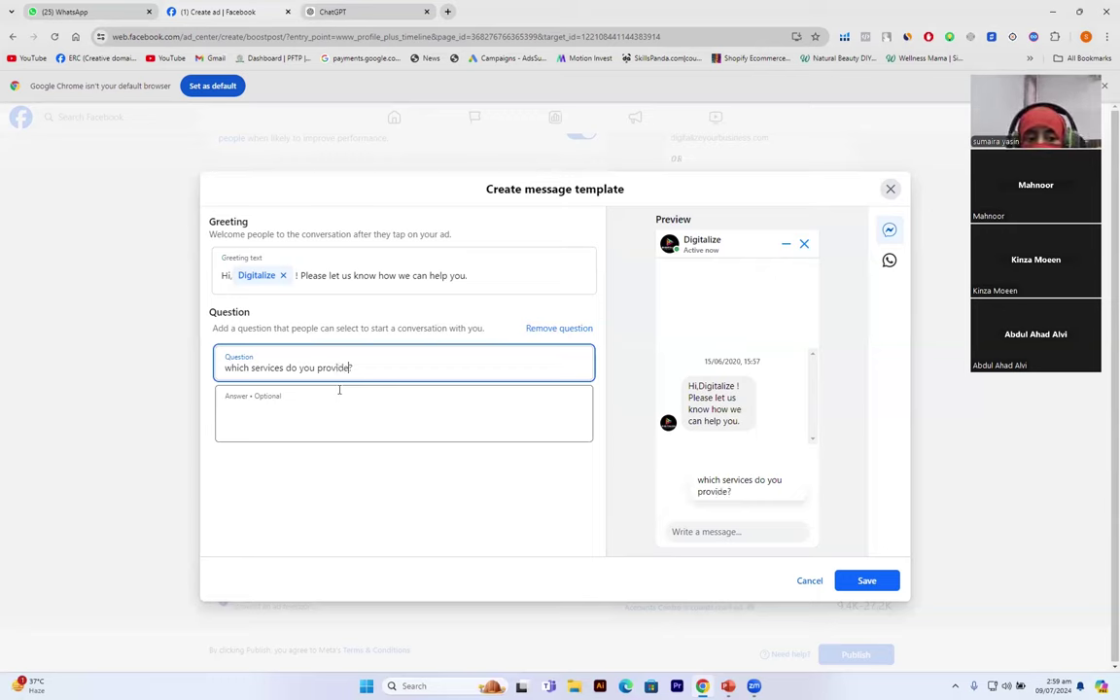
left_click(231, 367)
key("BackSpace")
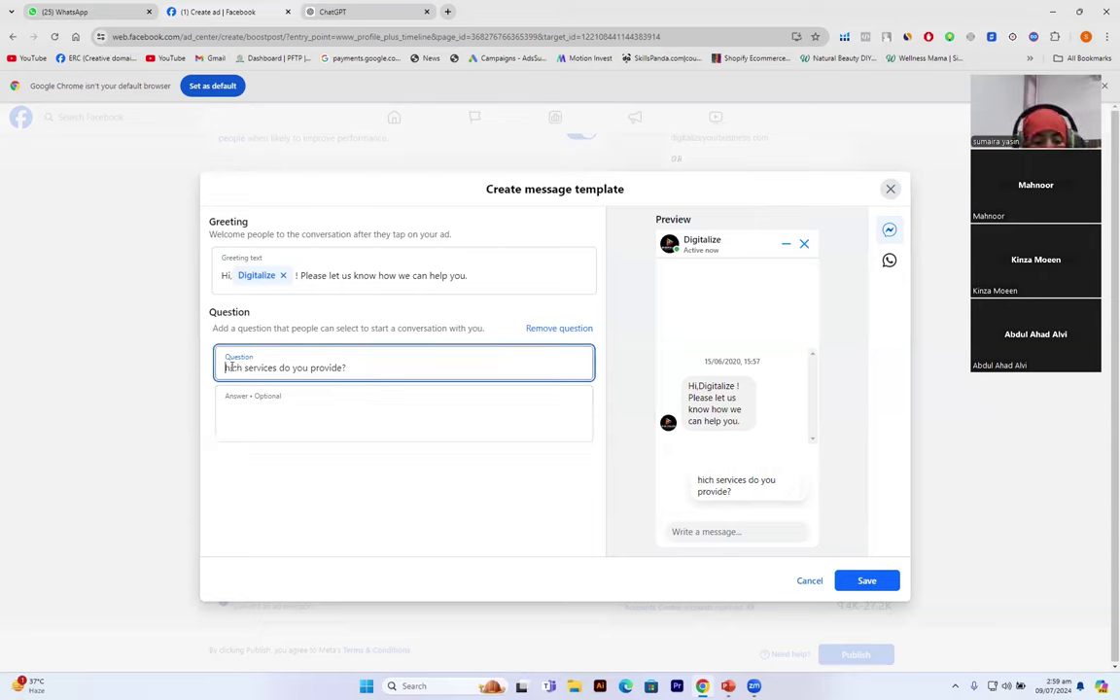
type("W")
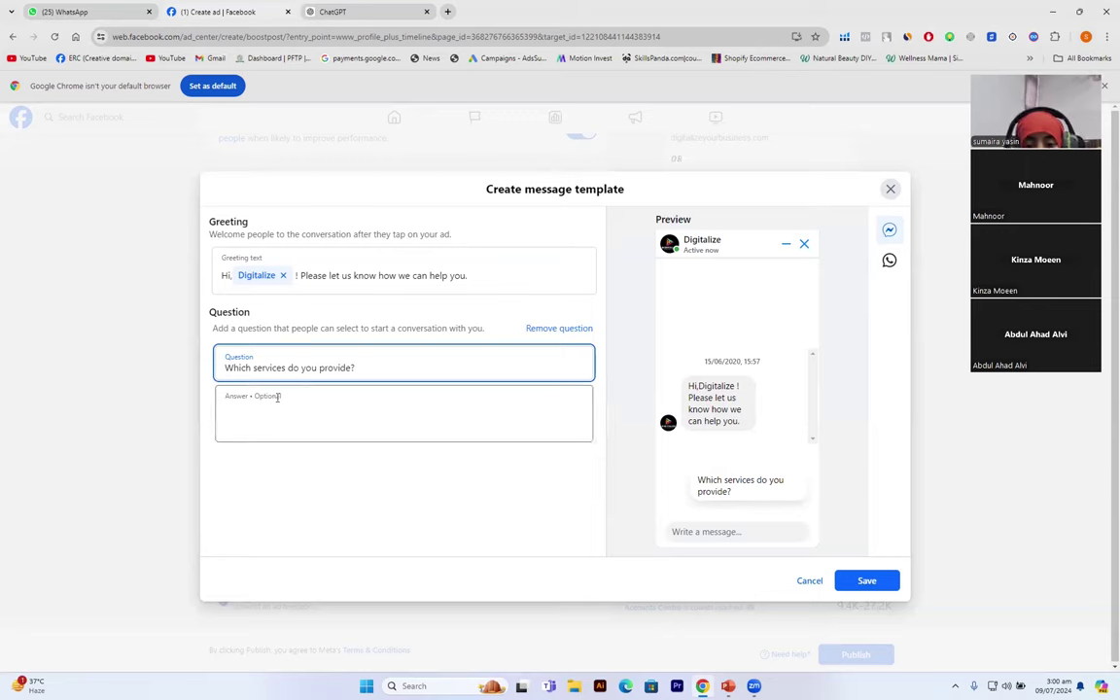
Step: Begin the question's automated answer with "We provide:" followed by the lines "Facebook Marketing" and "Instagram Marketing"
left_click(238, 401)
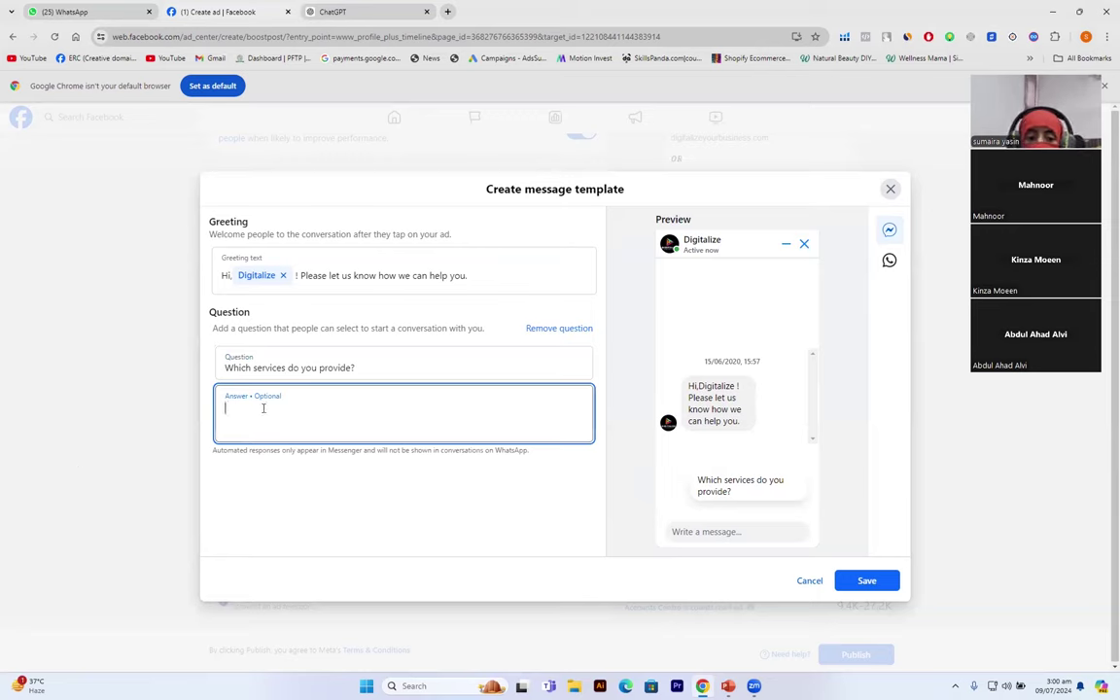
type("We peo")
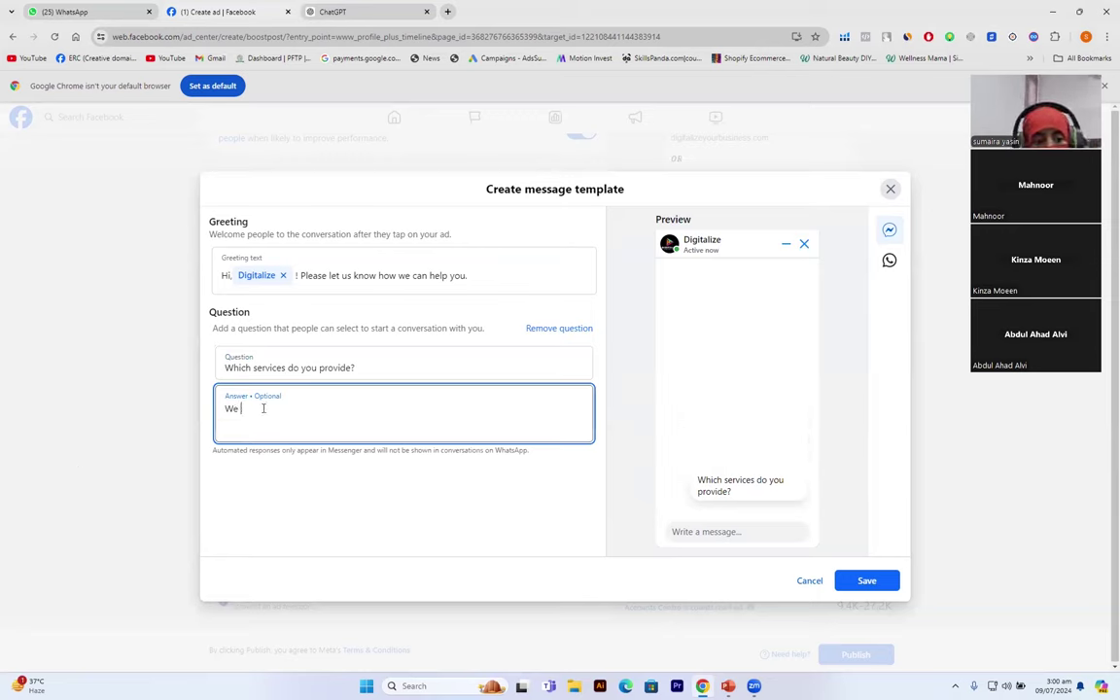
key("BackSpace")
key("BackSpace")
type("rovide")
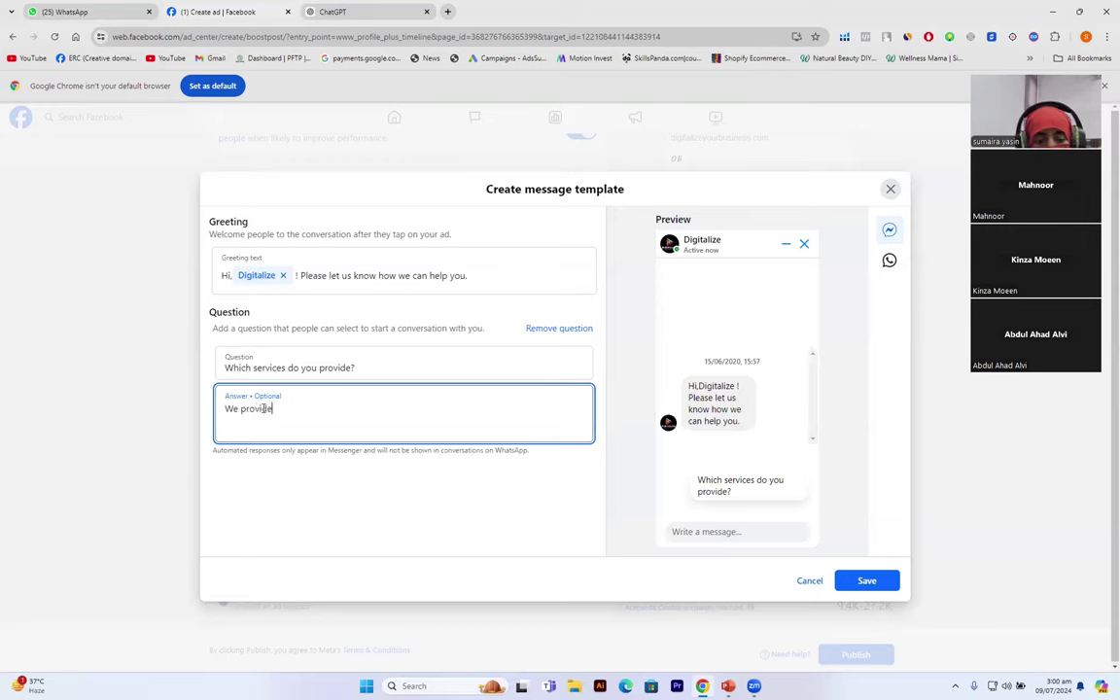
type(":")
key("Return")
type("Faceboo")
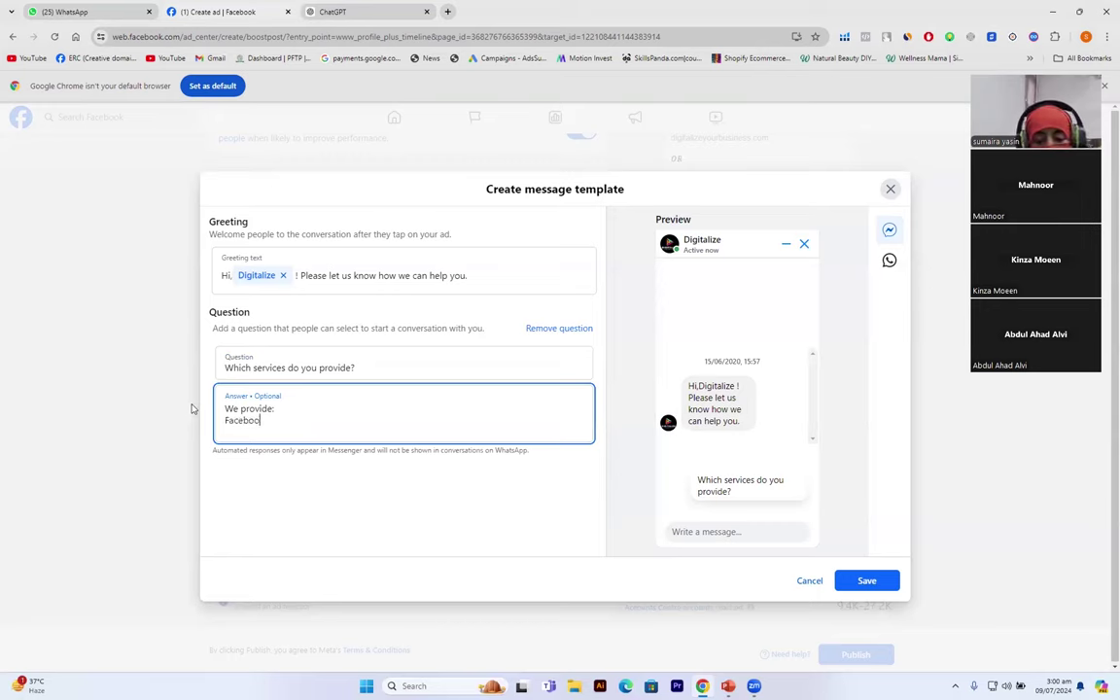
type("k Mark")
key("BackSpace")
type("rketing")
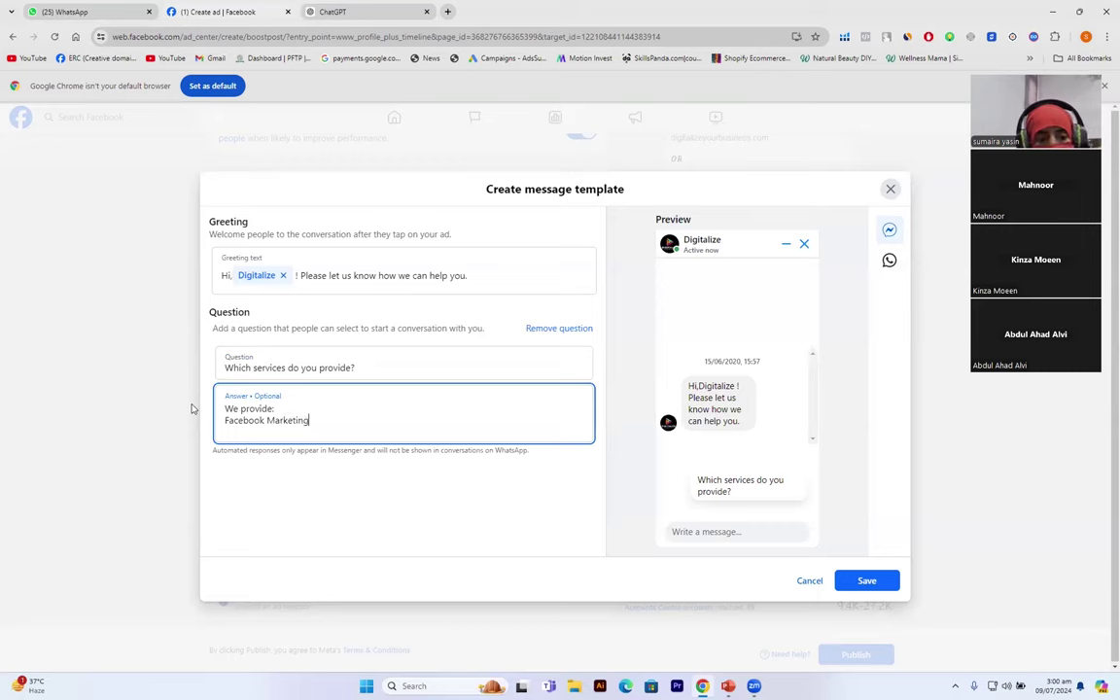
key("shift+Return")
type("Instagram Mar")
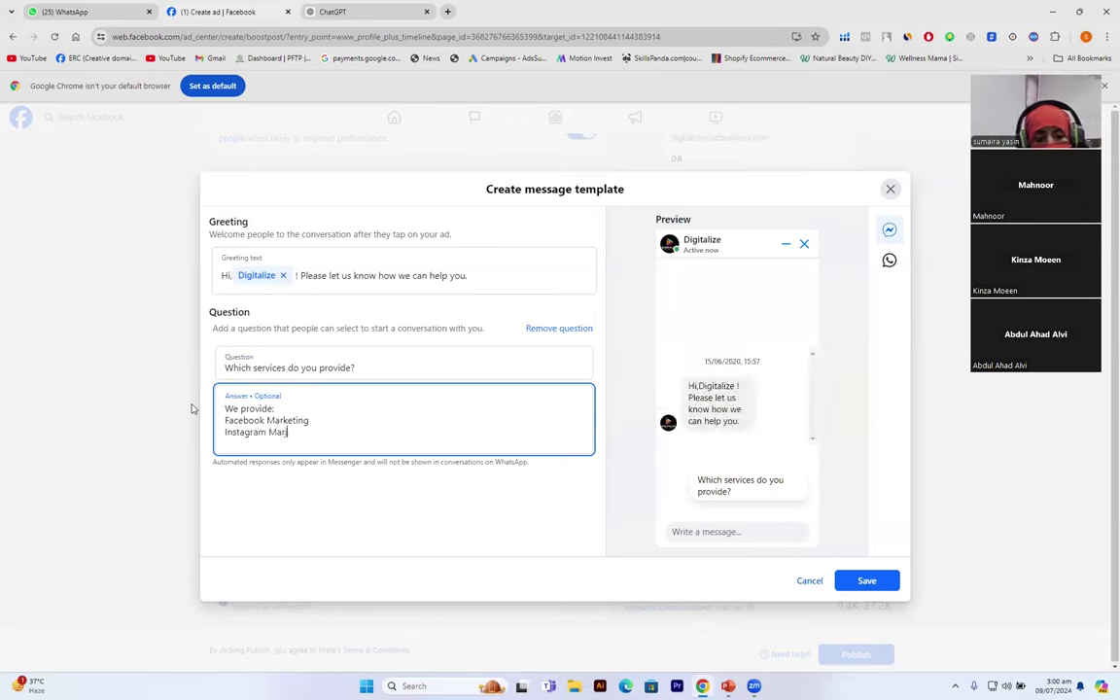
type("keting")
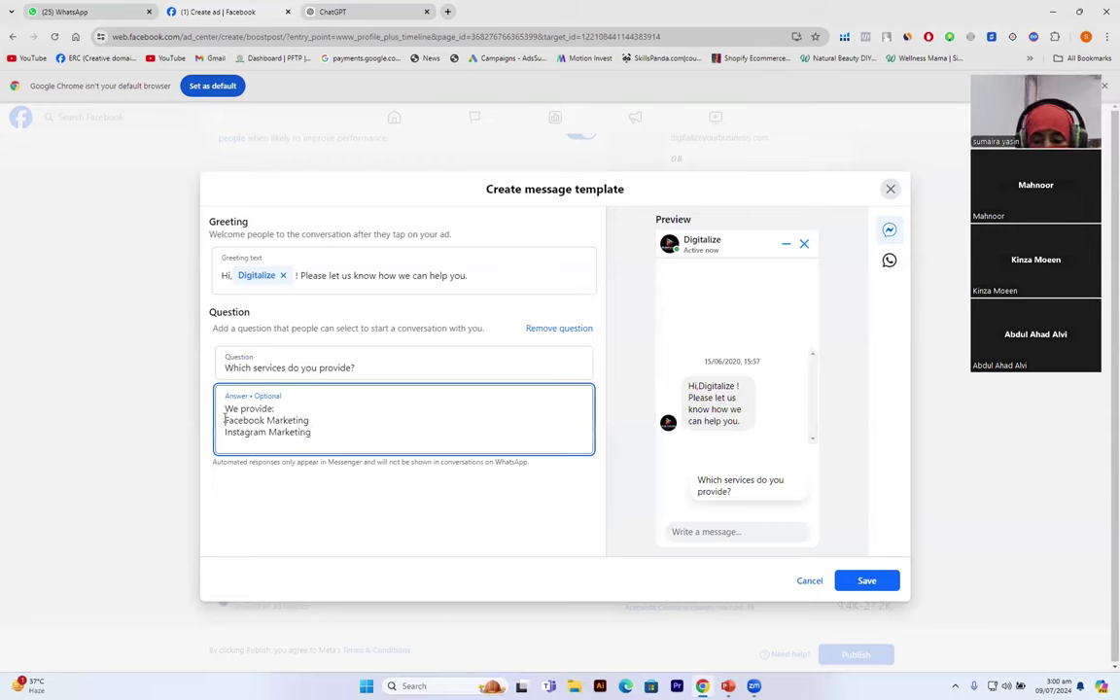
Step: Insert the line "Organic Marketing" above "Facebook Marketing" in the automated answer
left_click(224, 420)
type("Organic Mark")
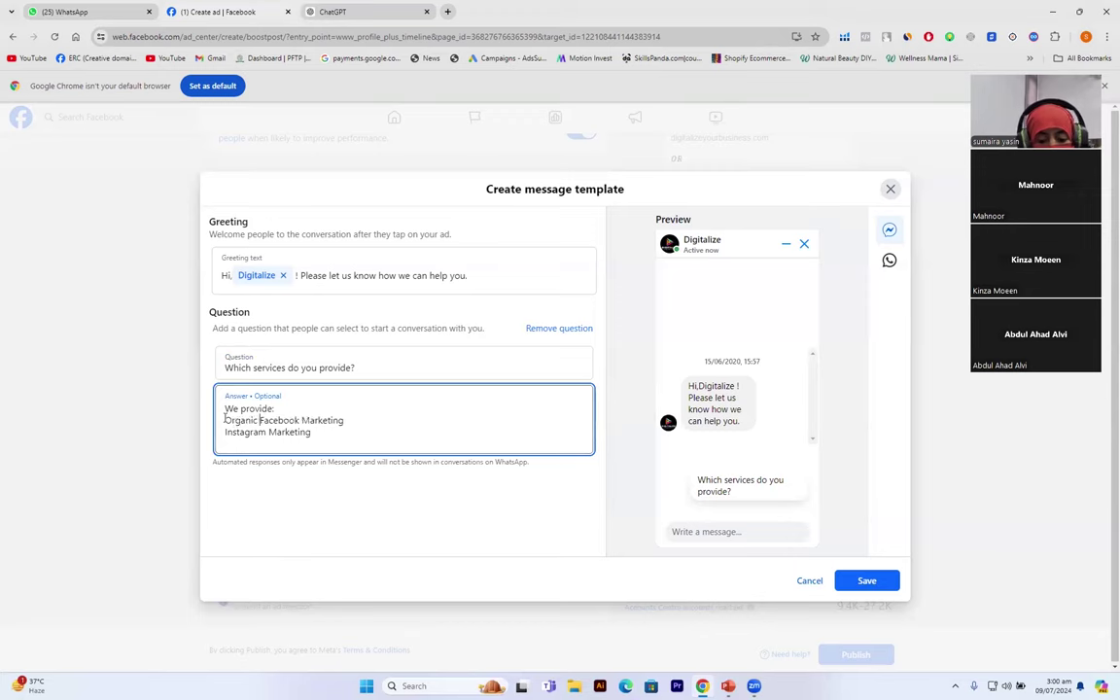
type("eting")
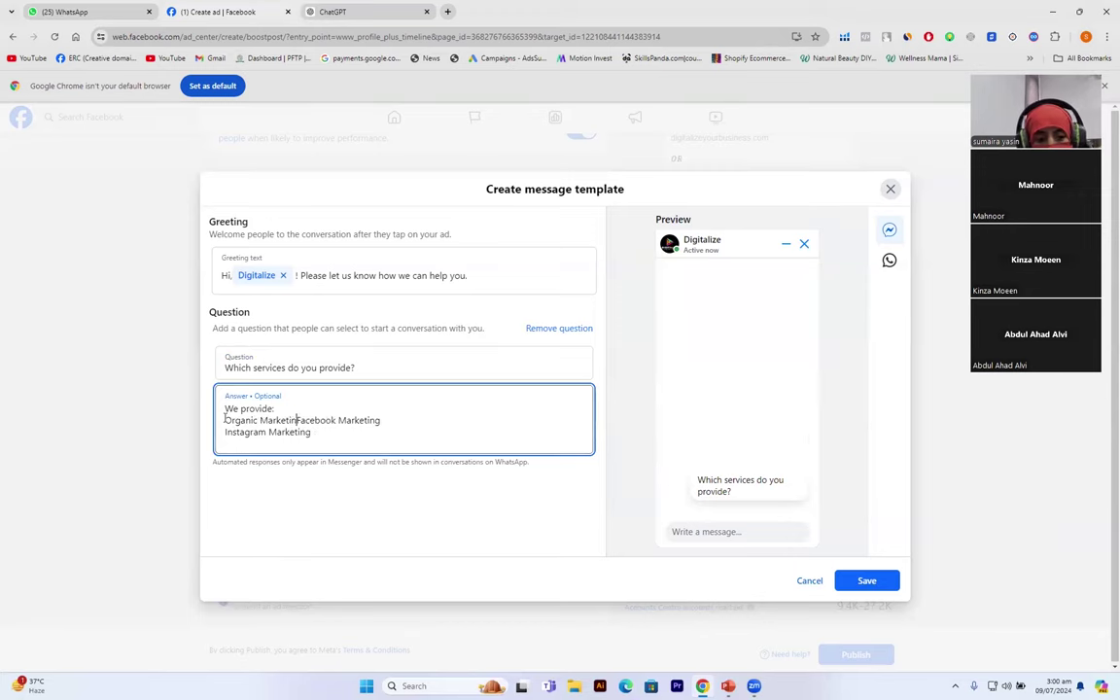
key("Return")
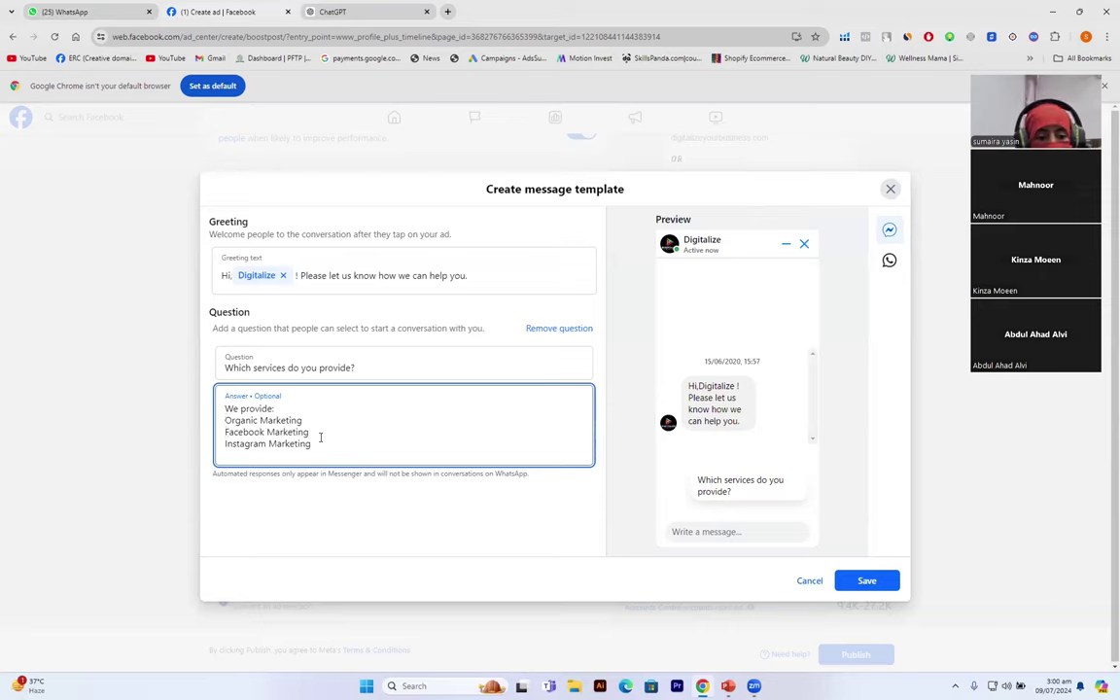
Step: Add the lines "Google Marketing" and "Youtube Marketing" below "Instagram Marketing" in the answer
key("End")
left_click(316, 447)
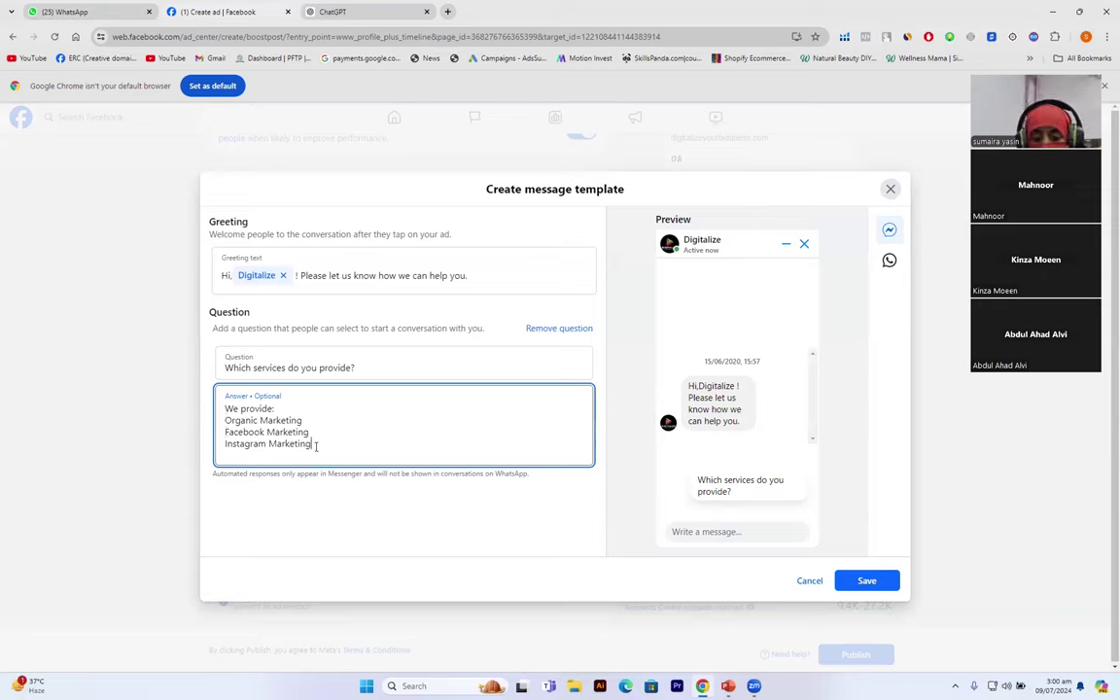
key("Return")
type("Google ")
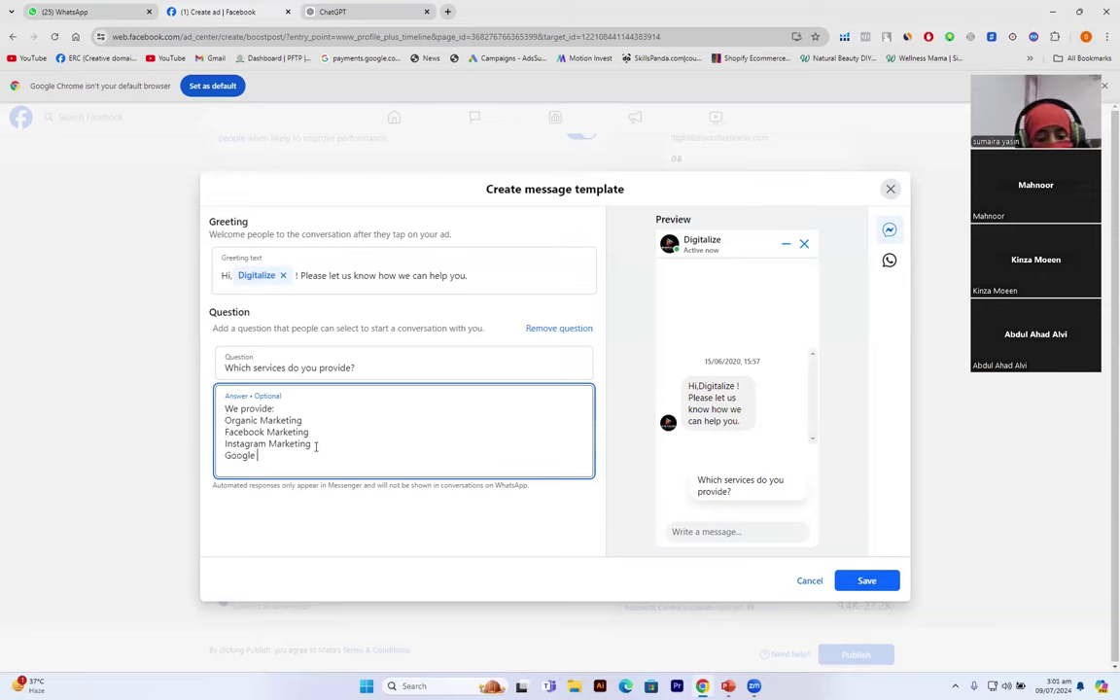
type("Marketing")
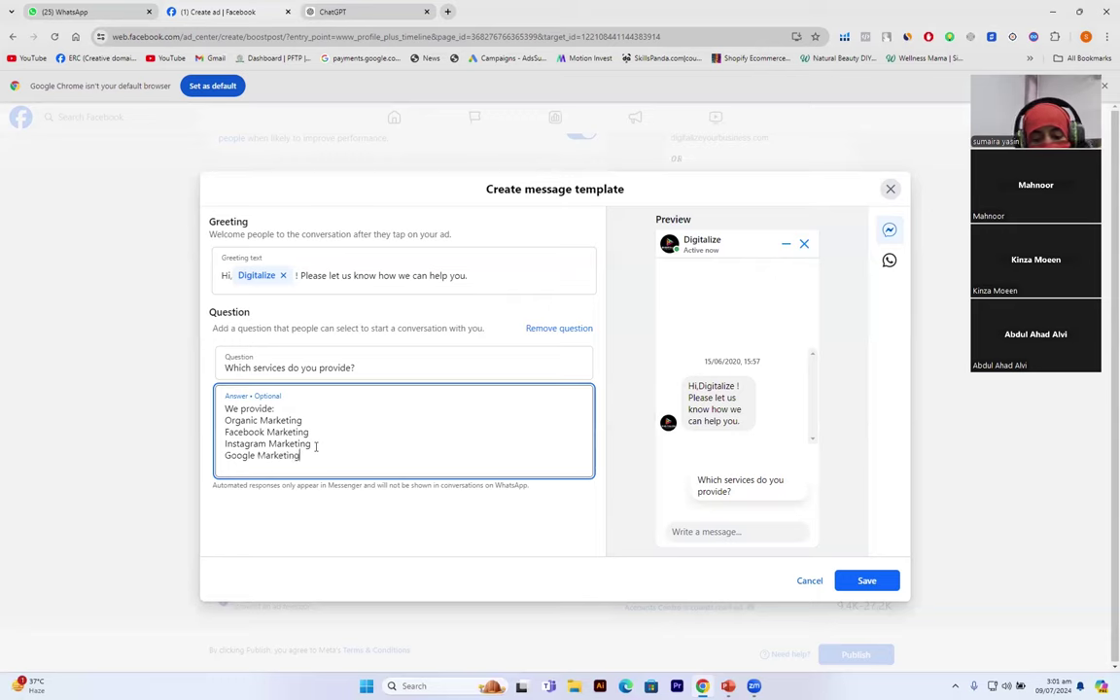
key("Return")
type("Youtube Marketing")
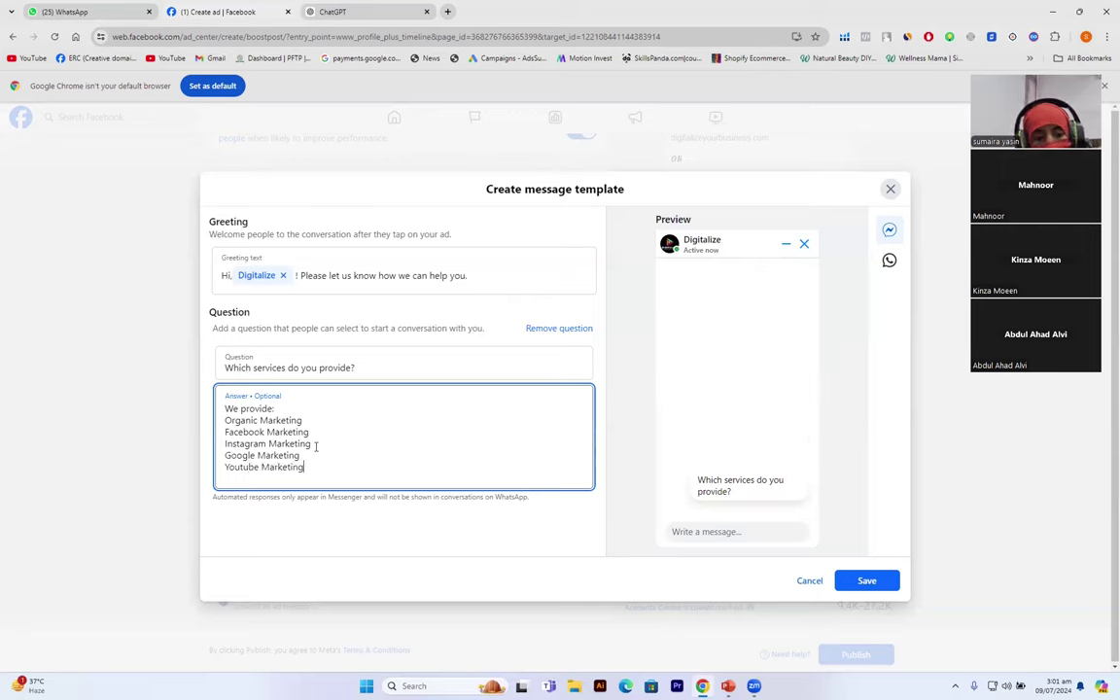
Step: Complete the answer's list of services with the lines "Website Development" and "SEO"
key("Return")
type("Website")
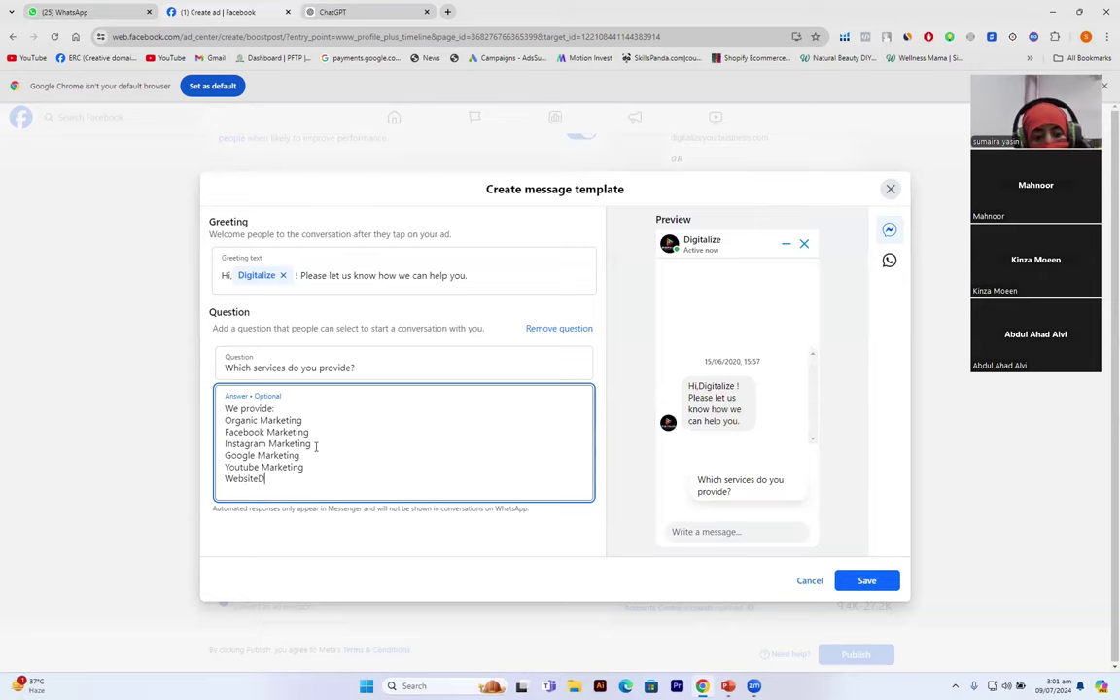
type("D")
key("BackSpace")
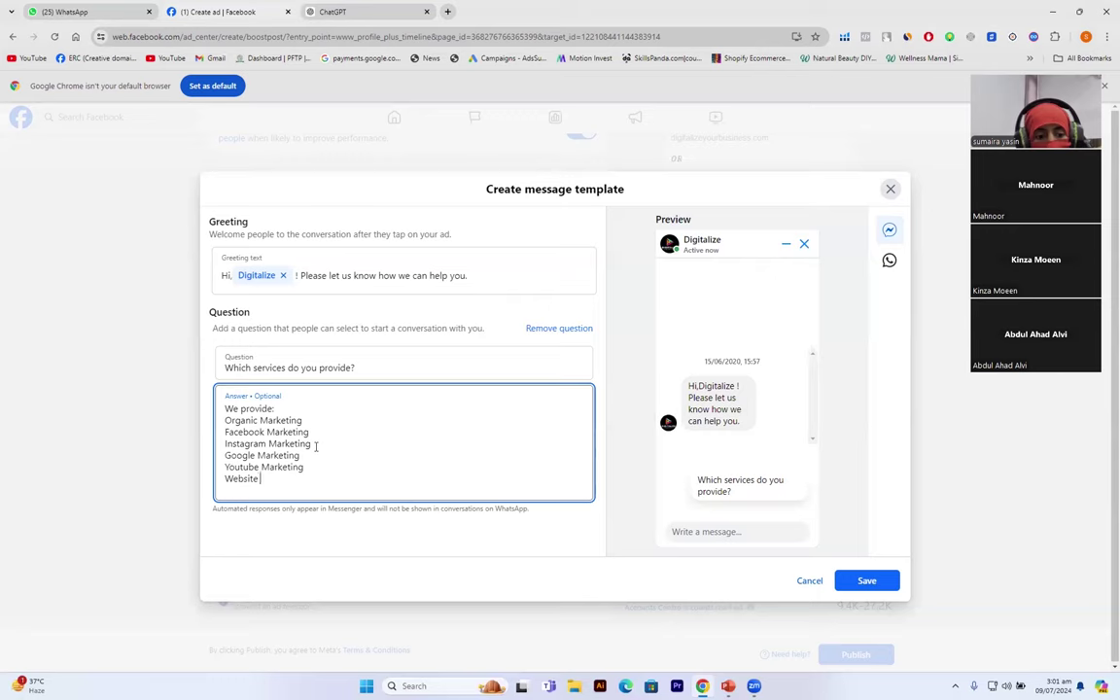
type("Dev")
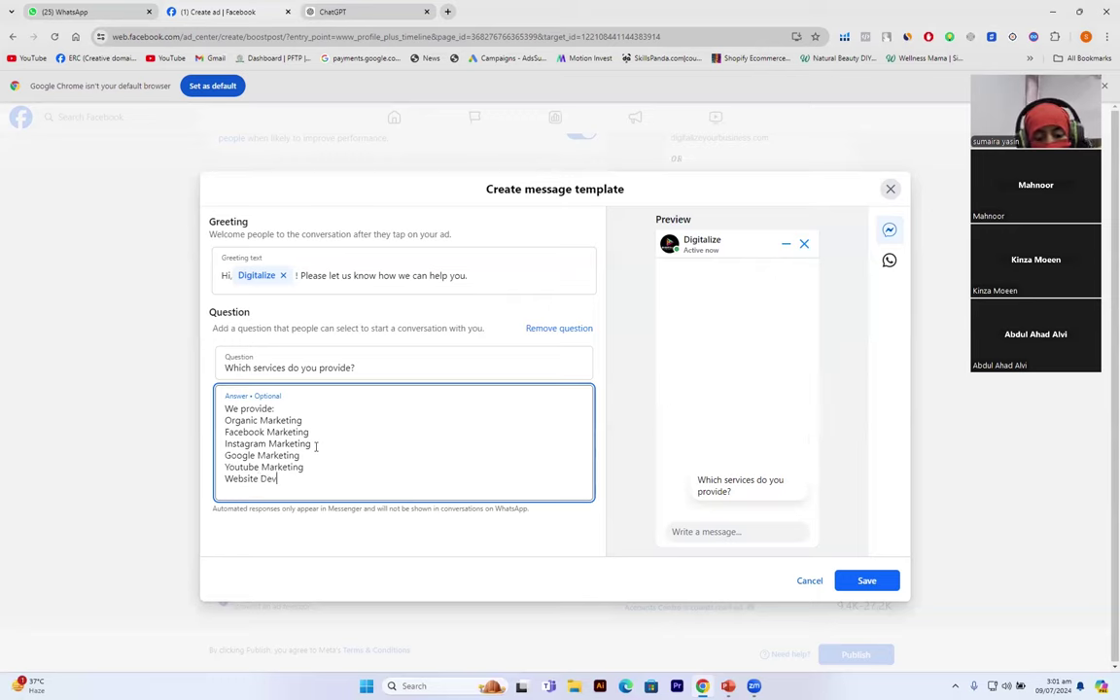
type("elopment")
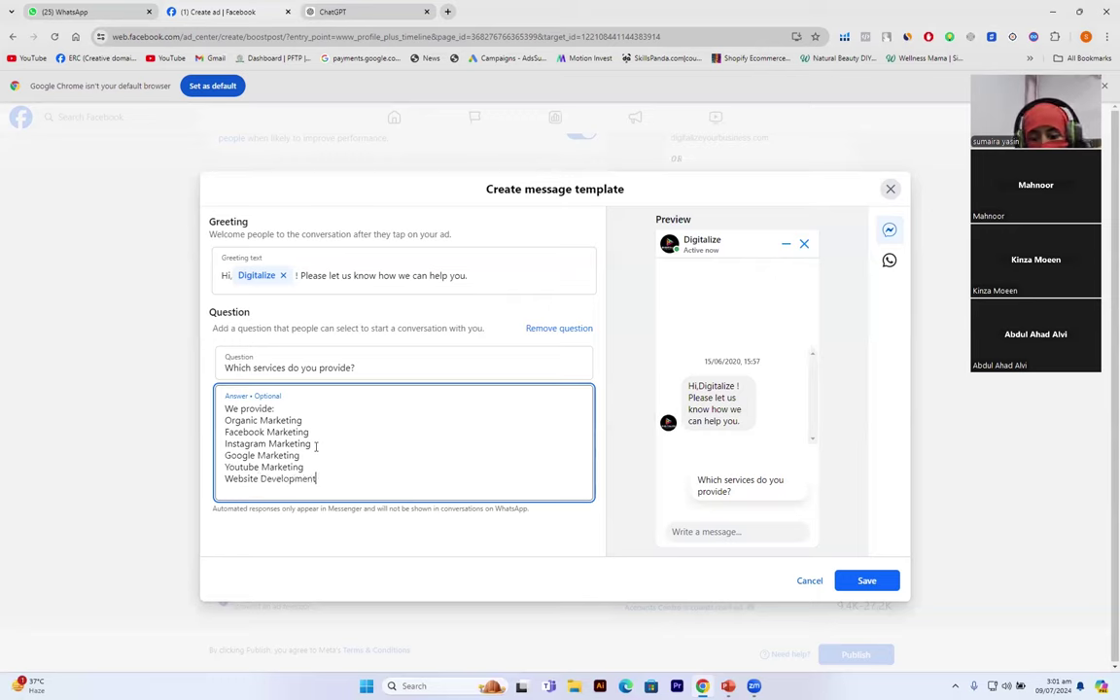
key("Return")
type("SE")
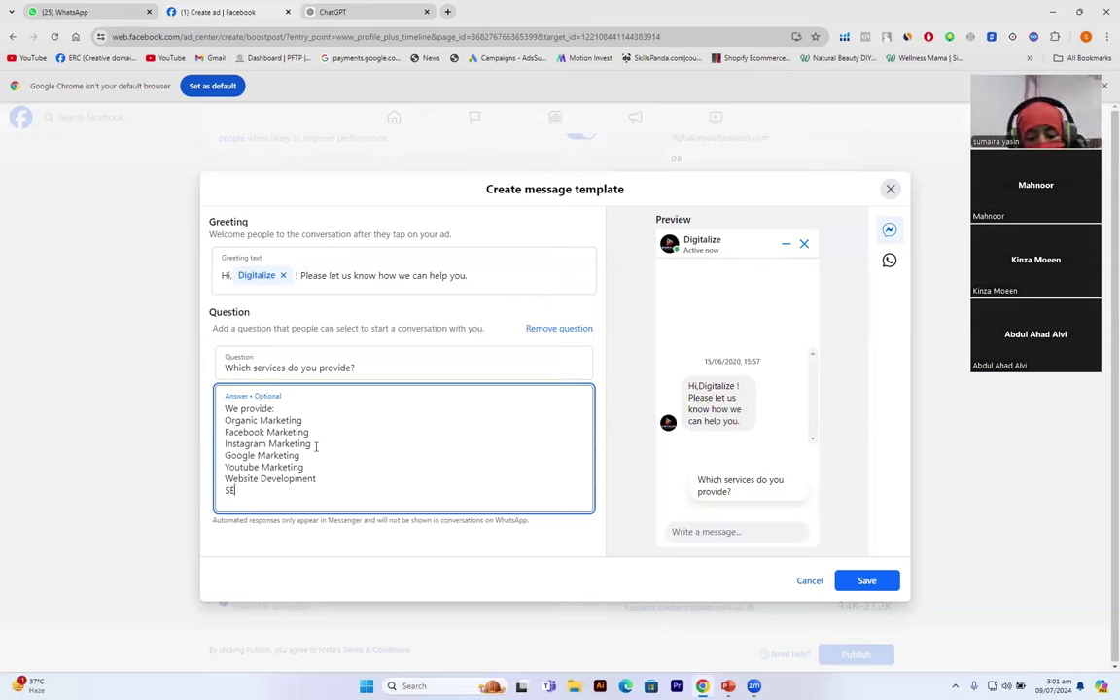
type("O")
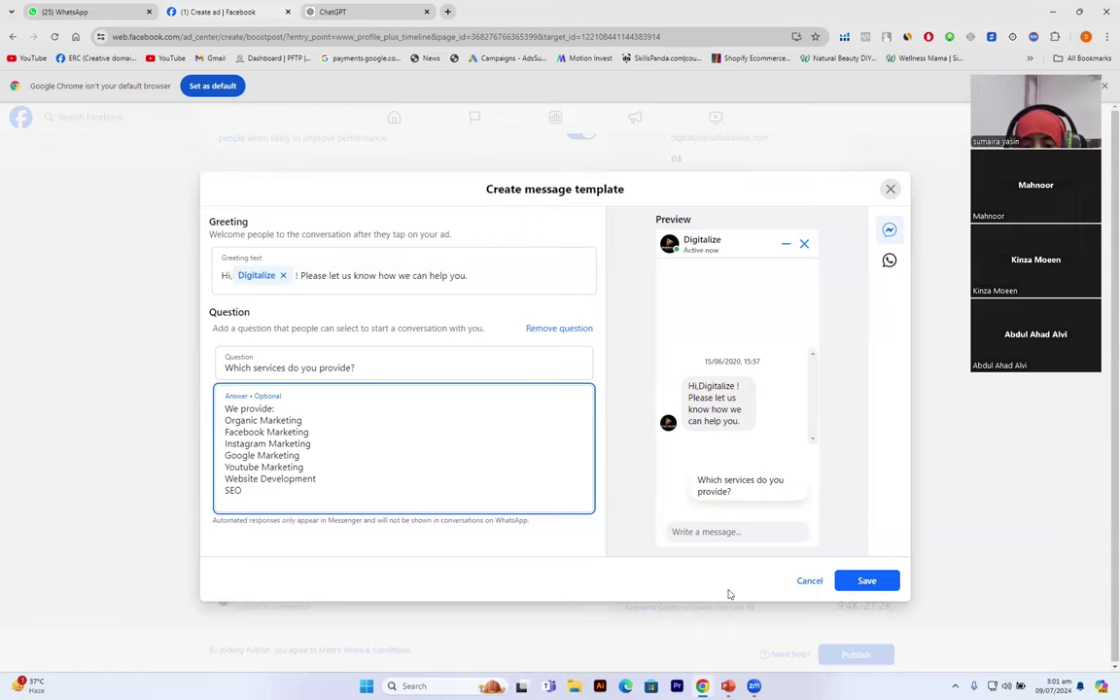
Step: Save the message template and look over the ad's messaging apps, special ad category and audience settings
left_click(866, 580)
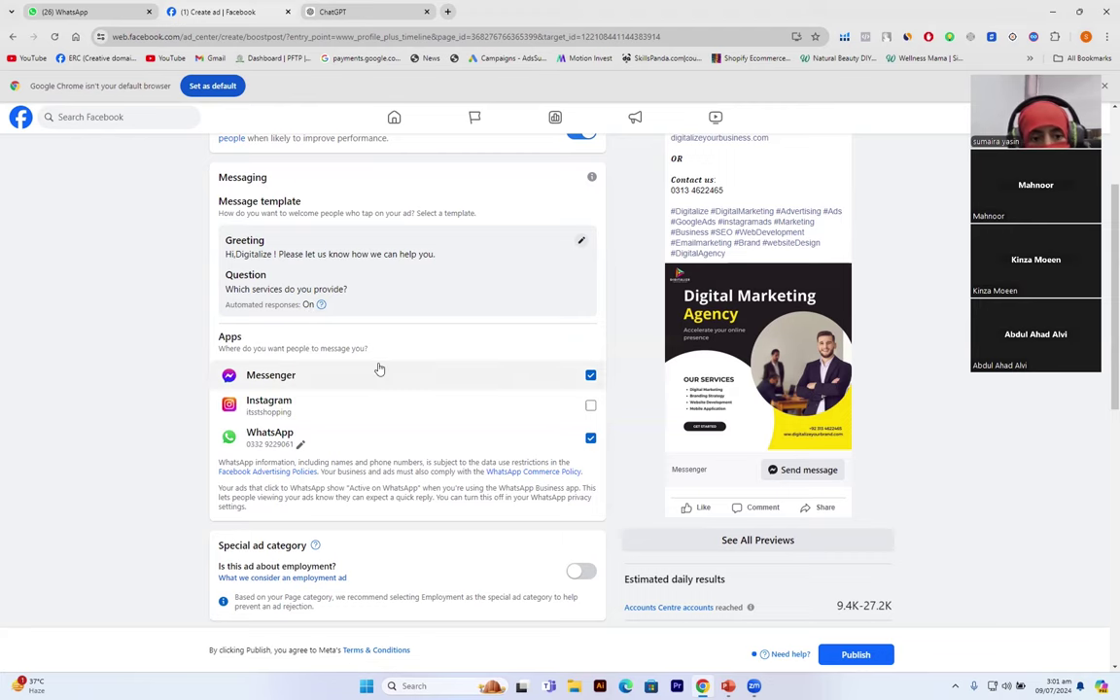
scroll(379, 370, "down", 3)
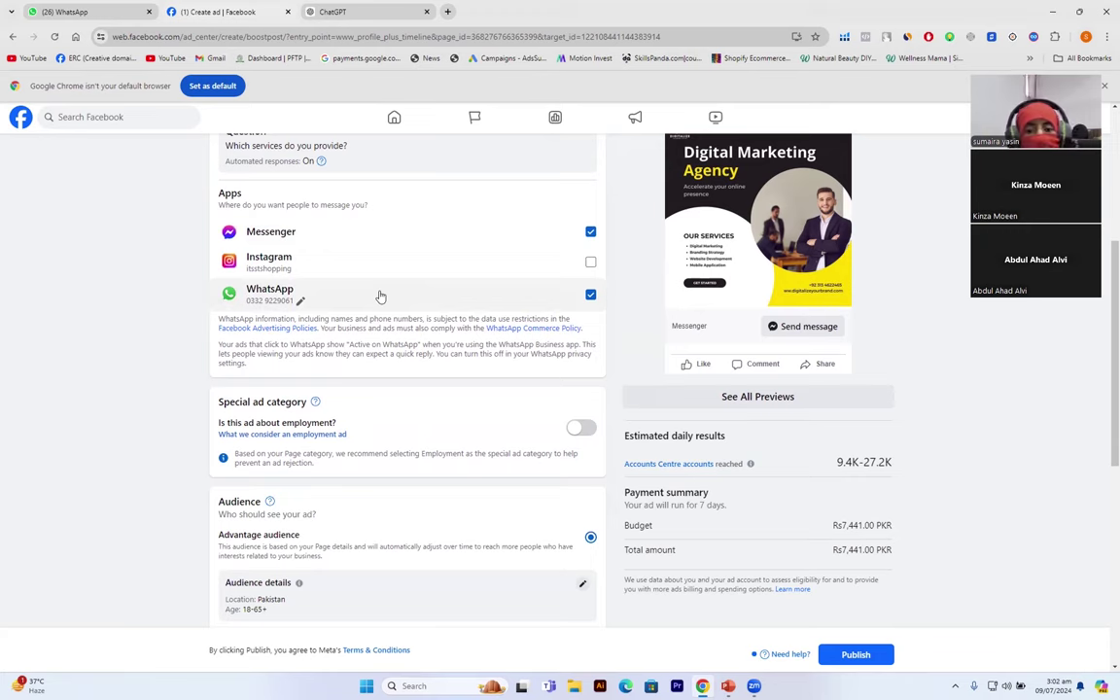
scroll(394, 438, "down", 1)
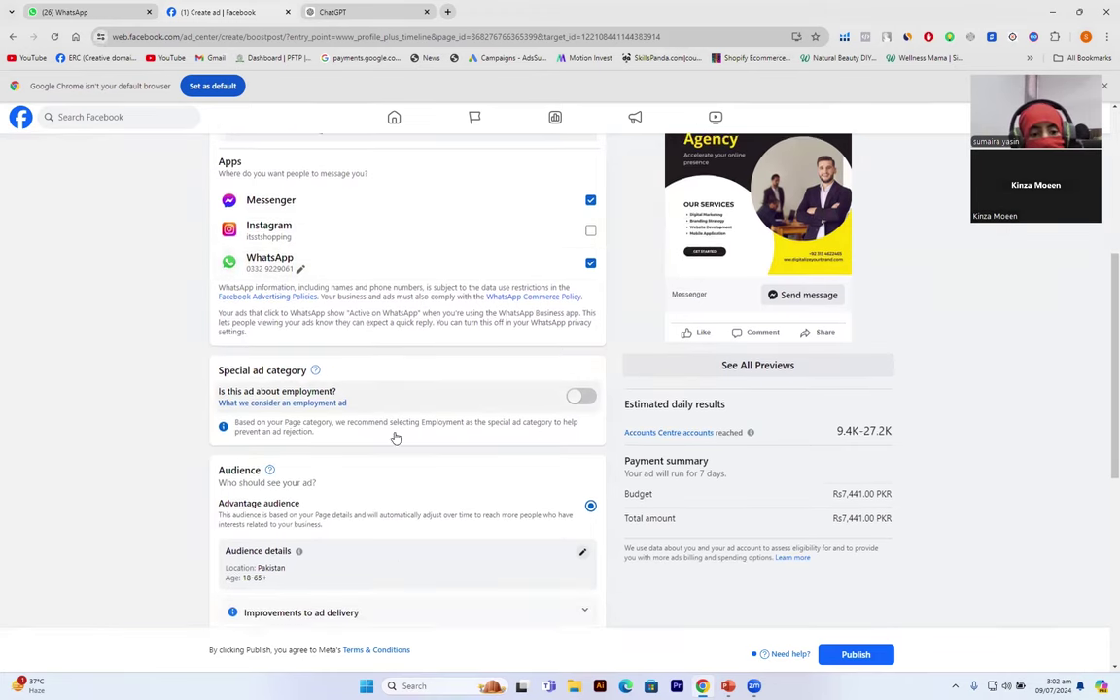
Step: Try the employment special ad category on the ad and switch it back off
scroll(395, 438, "down", 2)
scroll(395, 438, "down", 1)
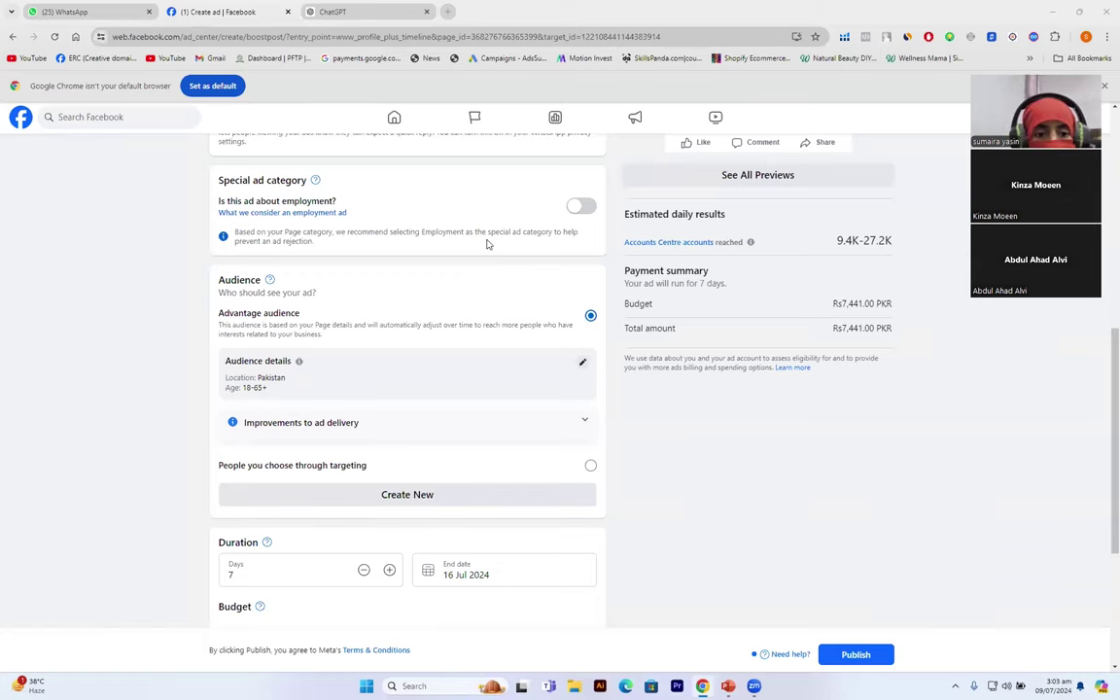
left_click(581, 207)
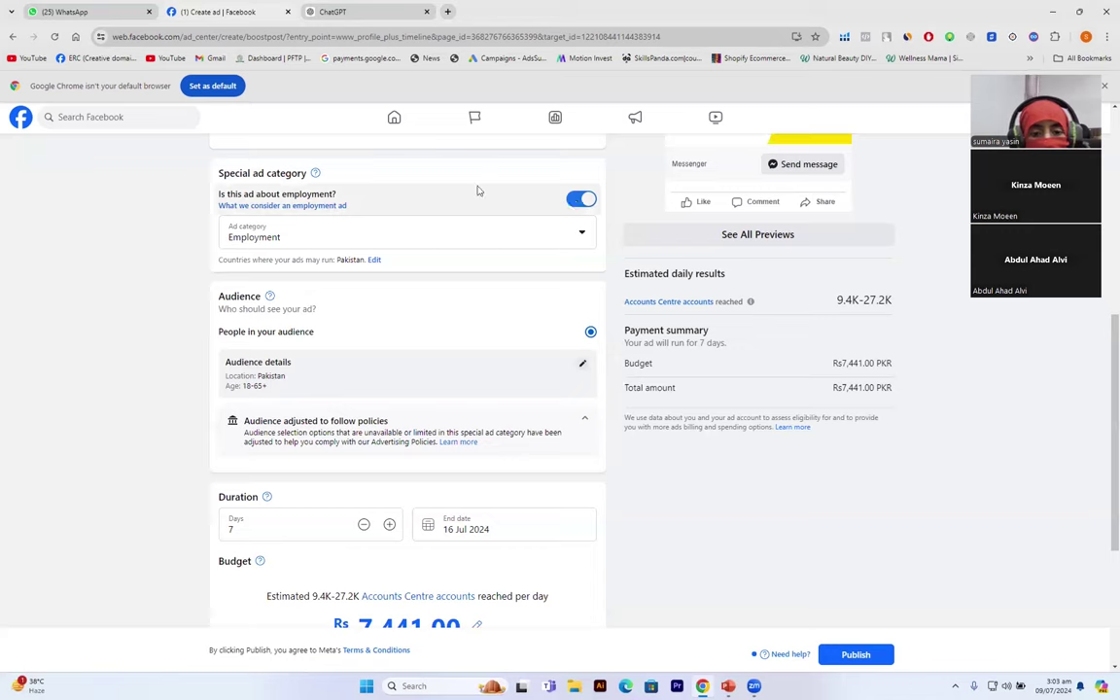
left_click(575, 199)
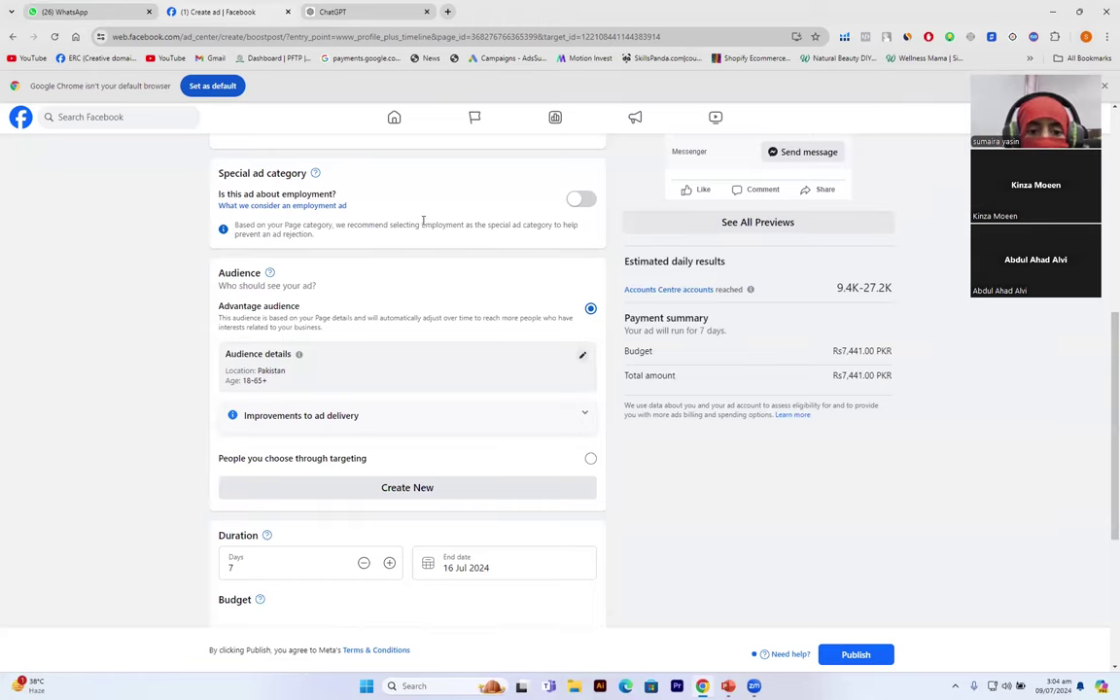
left_click(586, 201)
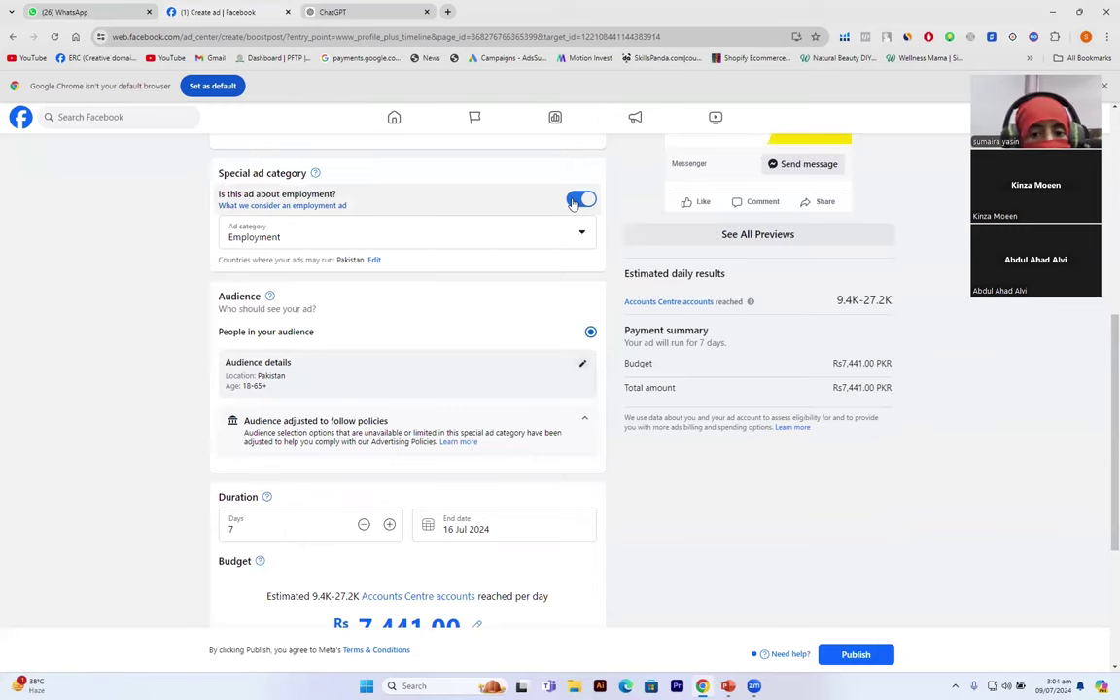
left_click(575, 201)
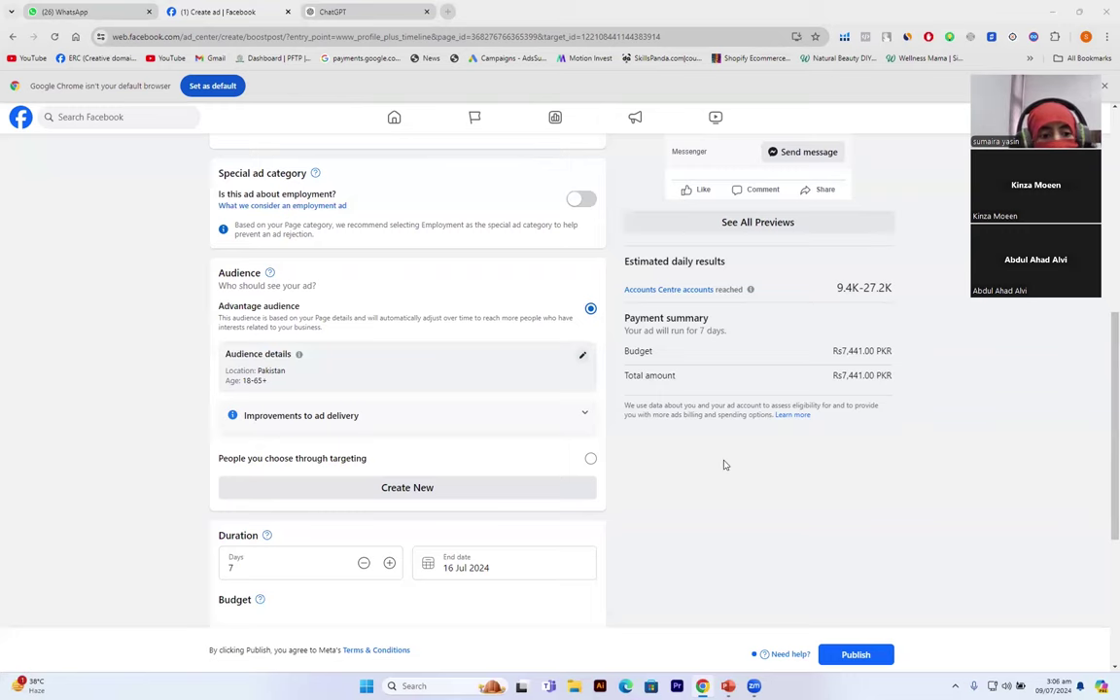
Step: Open the Advantage audience details for editing, ready to change the ad's target locations
scroll(723, 465, "down", 1)
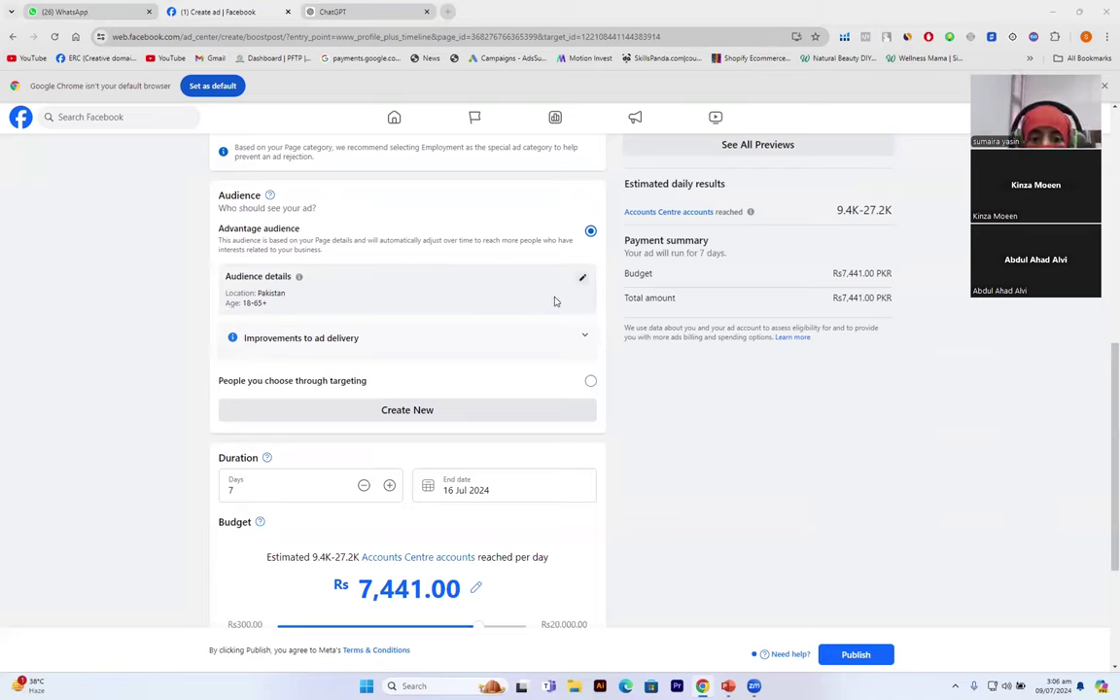
left_click(583, 280)
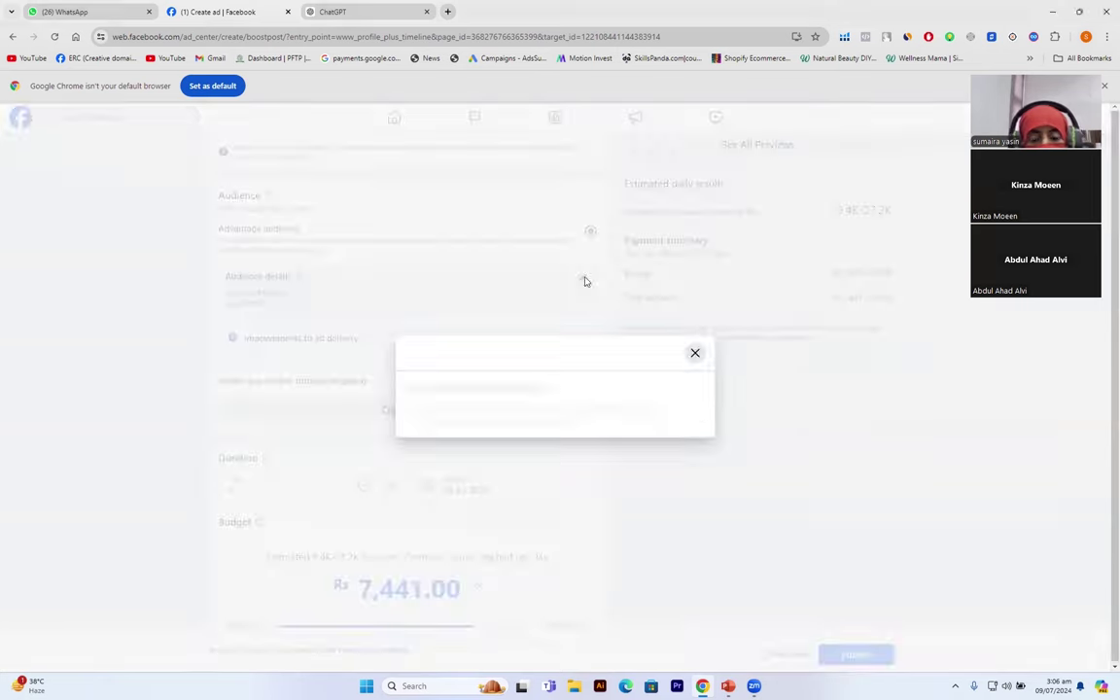
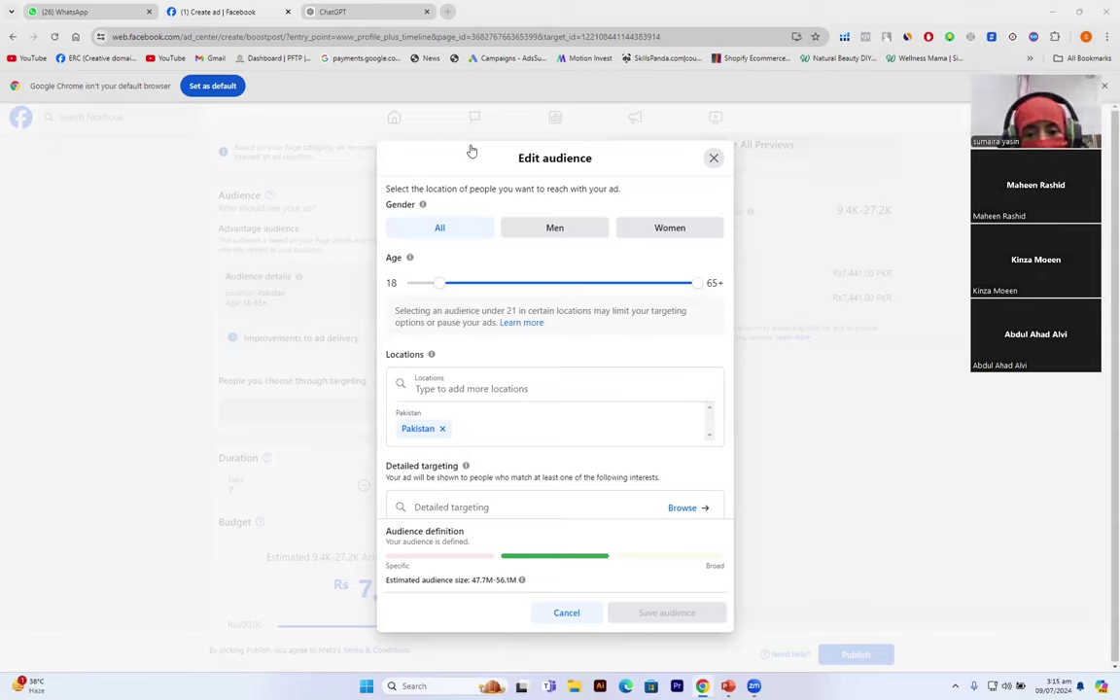
left_click(554, 386)
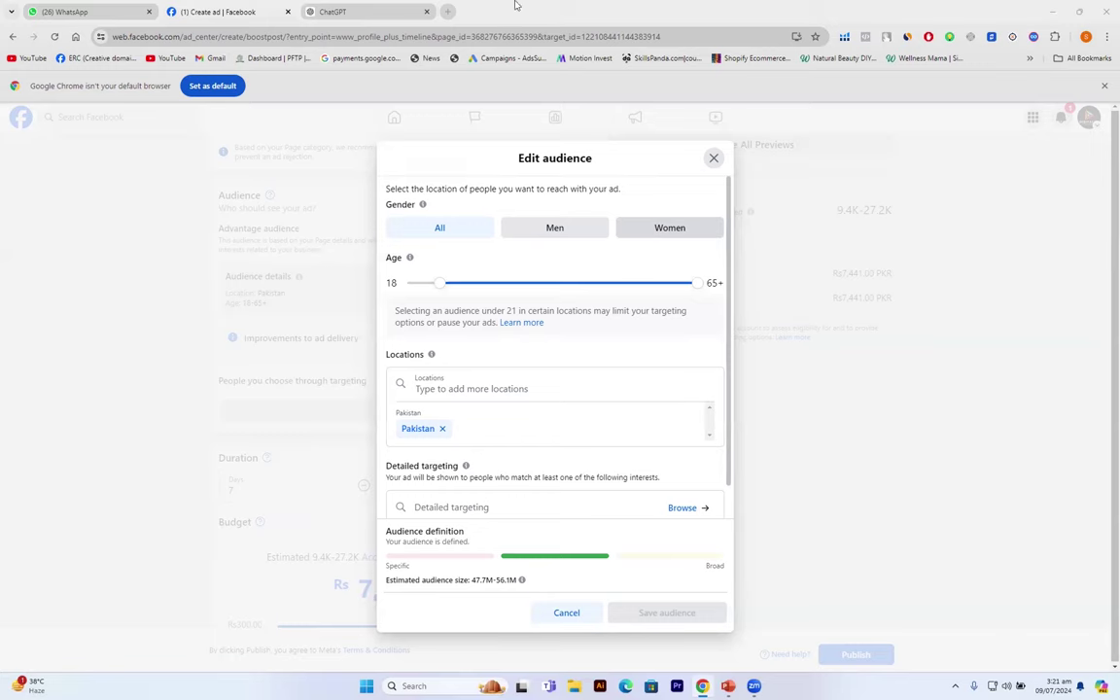
Step: Search Google for "Populated cities of pakistan" and examine the ranking table in Wikipedia's list of cities in Pakistan by population
left_click(448, 11)
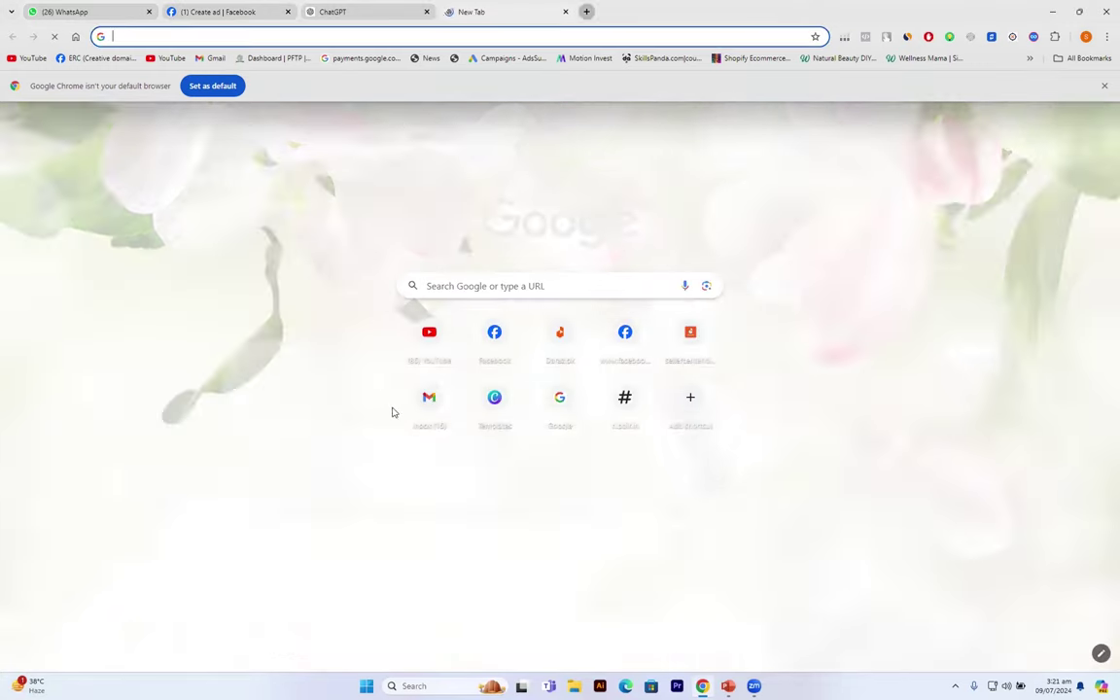
left_click(502, 285)
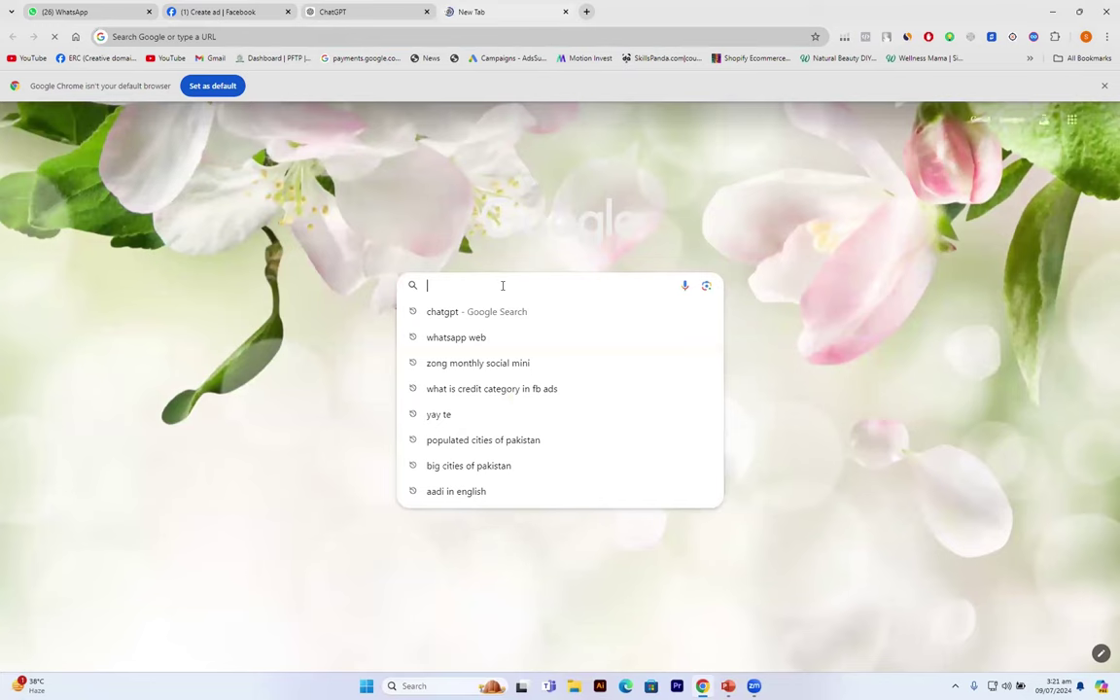
type("Po")
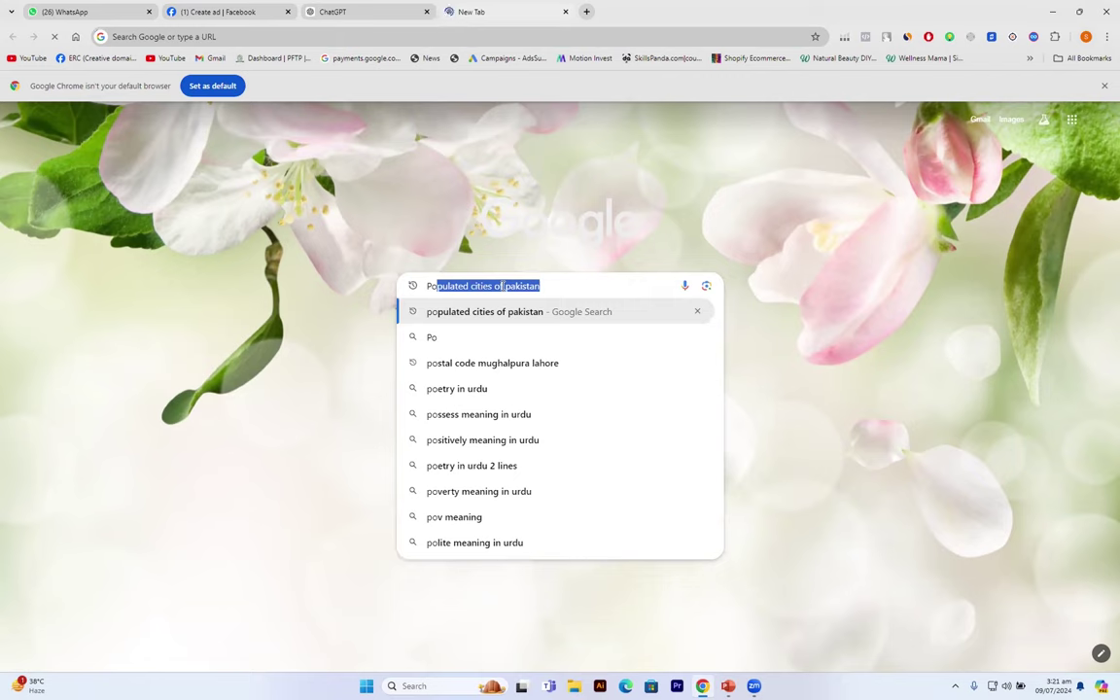
left_click(557, 285)
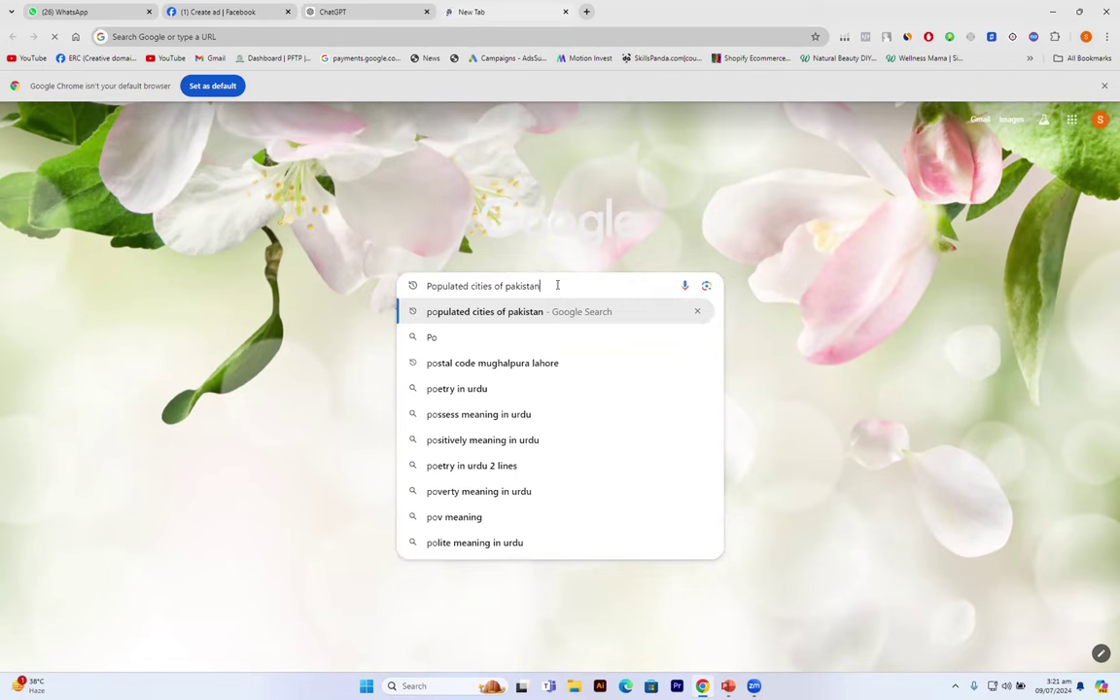
key("Return")
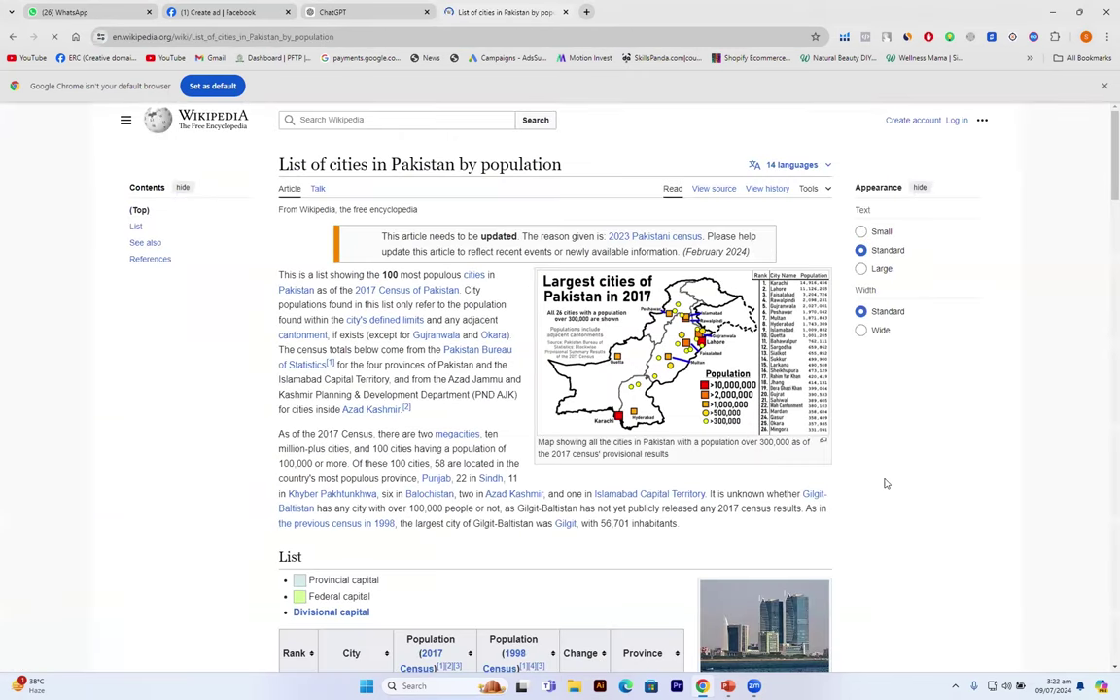
scroll(884, 483, "down", 5)
scroll(882, 482, "down", 1)
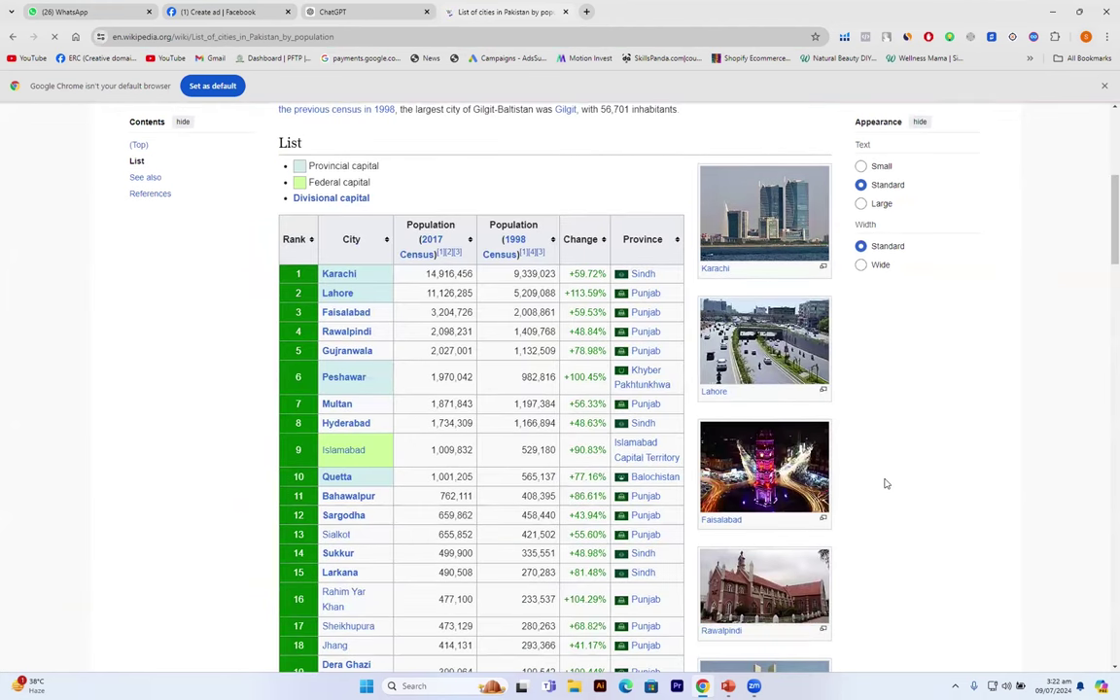
scroll(883, 482, "down", 1)
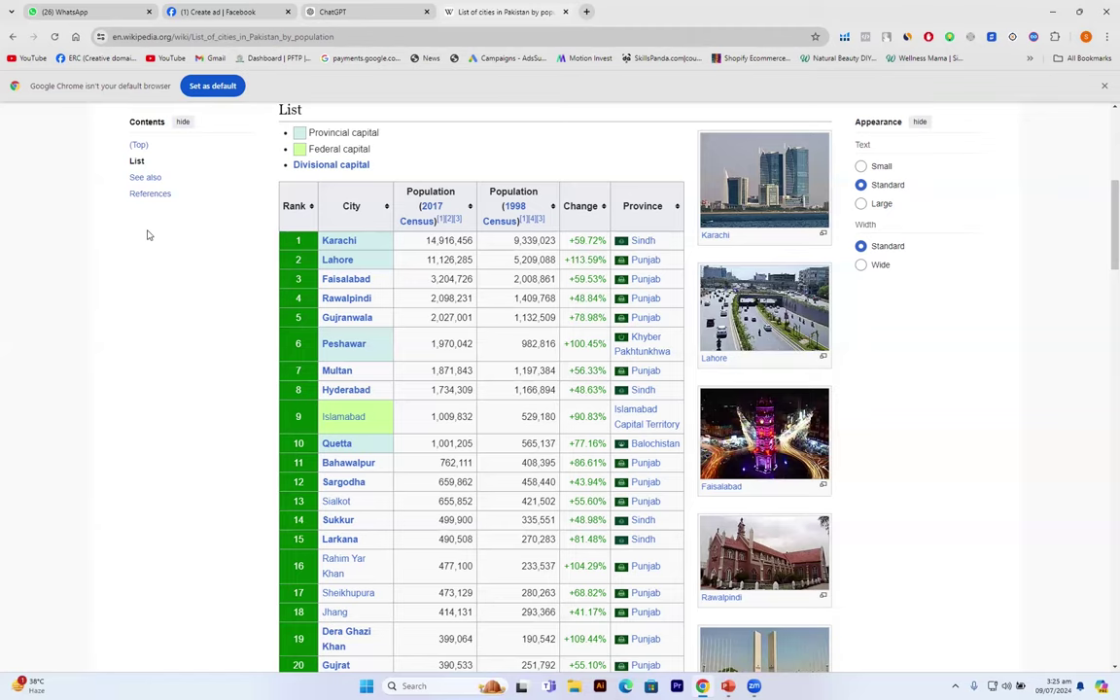
Step: Back in the Facebook ad's audience, replace the Pakistan location with Karachi, Sindh, Pakistan and set its radius to 17 km
left_click(215, 14)
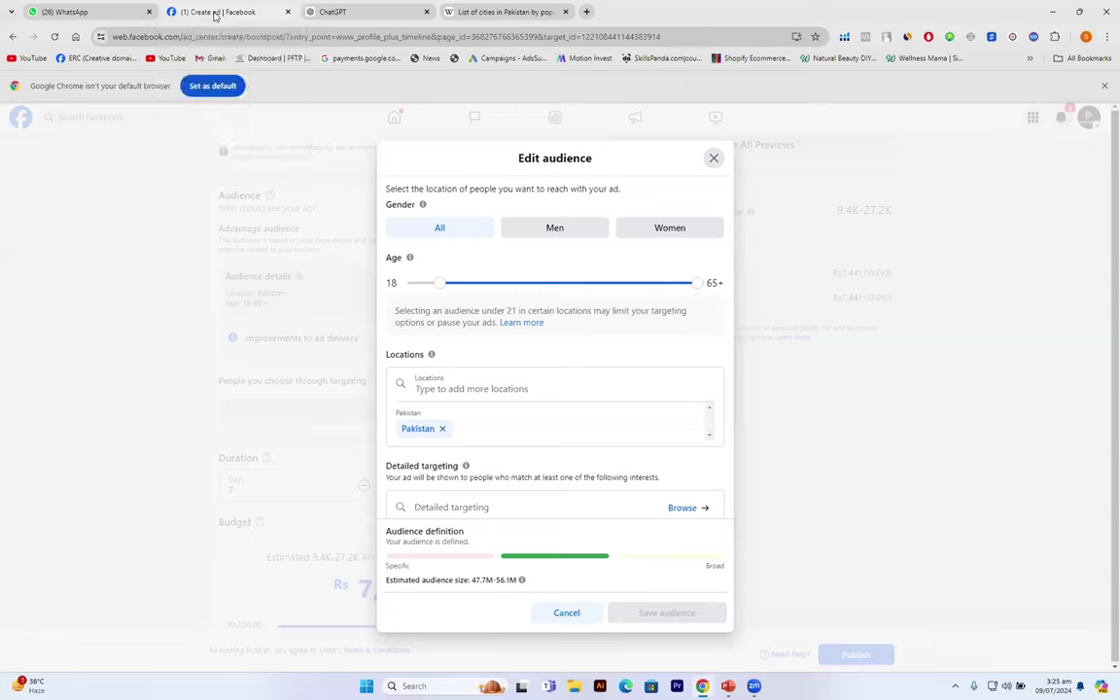
left_click(464, 387)
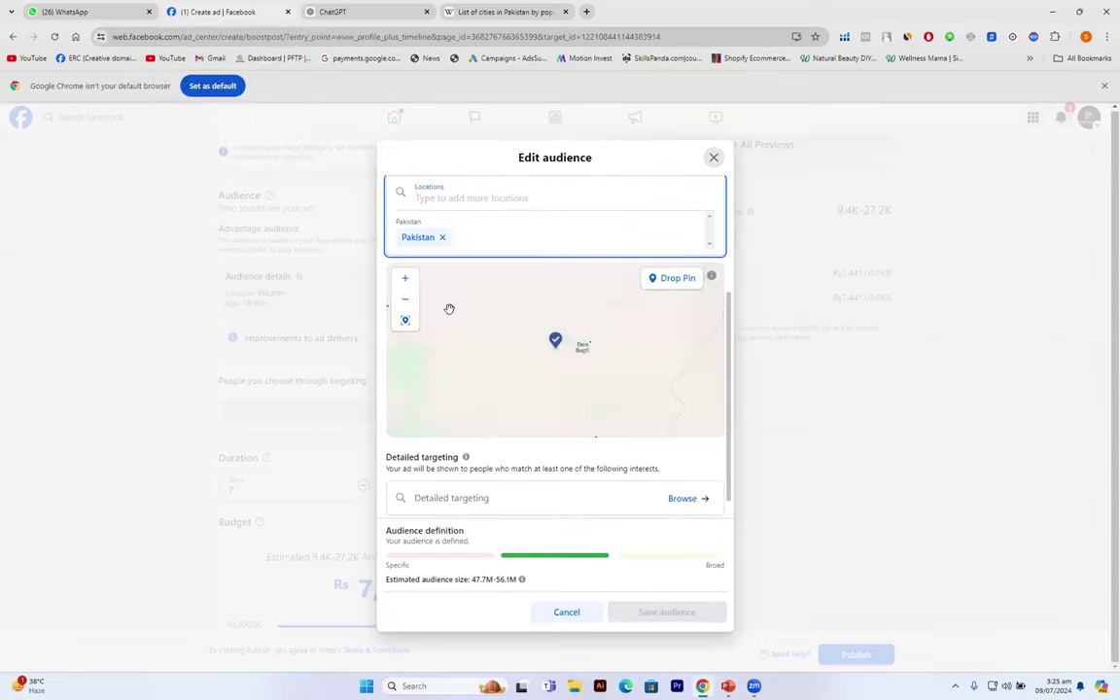
left_click(442, 238)
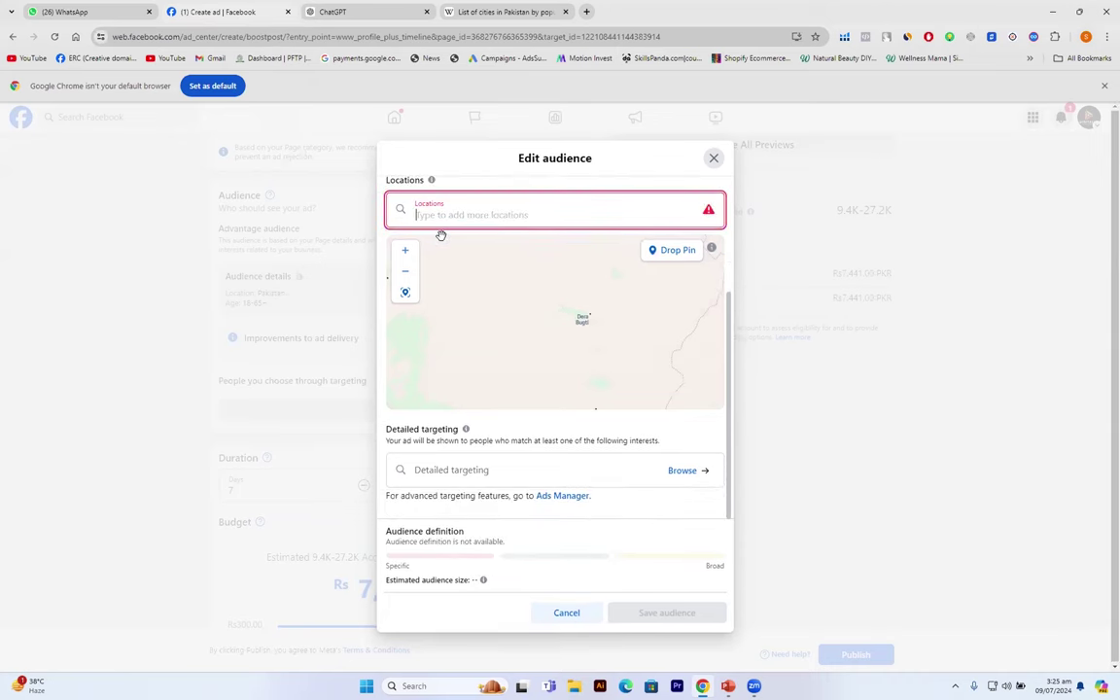
type("Karac")
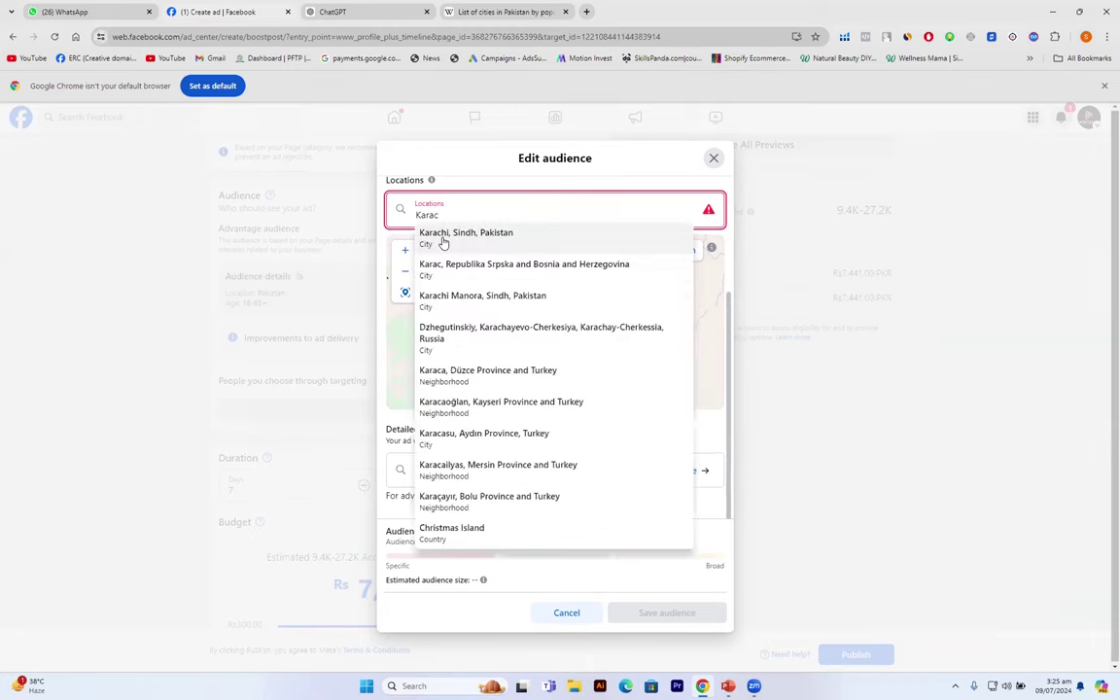
type("hi")
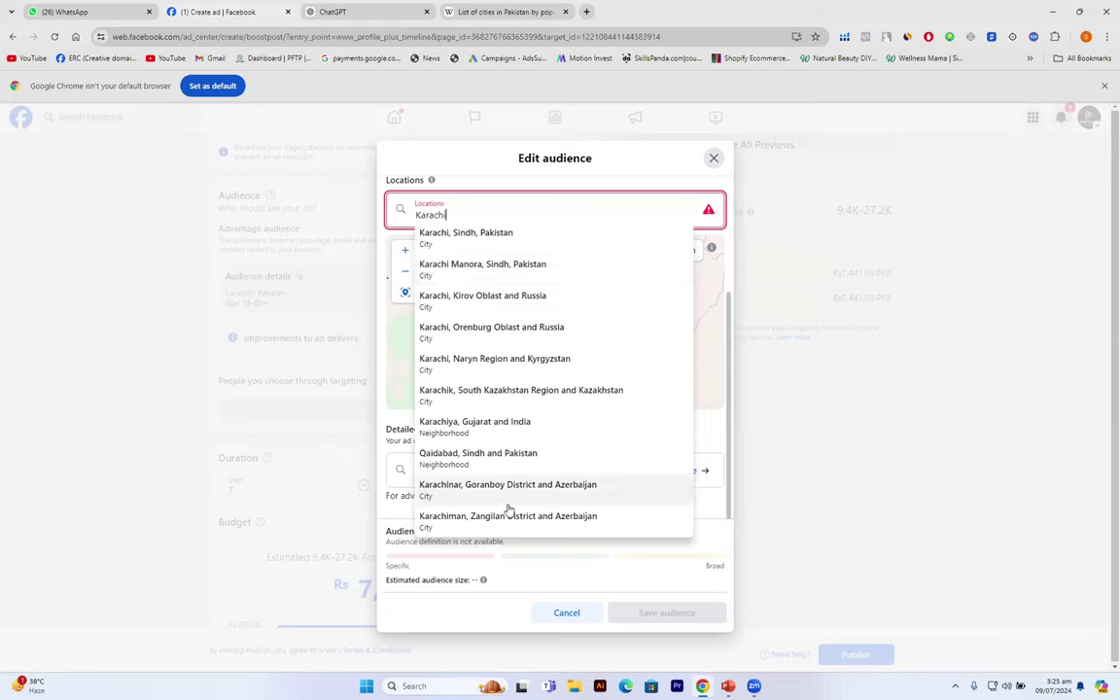
left_click(472, 237)
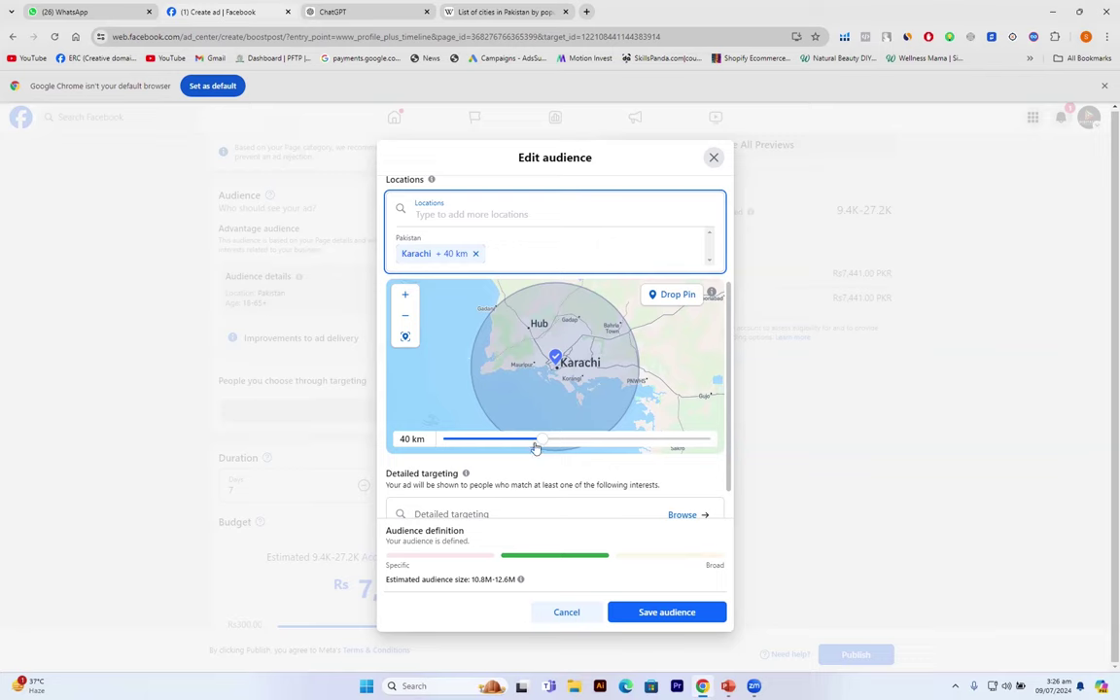
left_click_drag(543, 443, 428, 449)
scroll(428, 449, "down", 1)
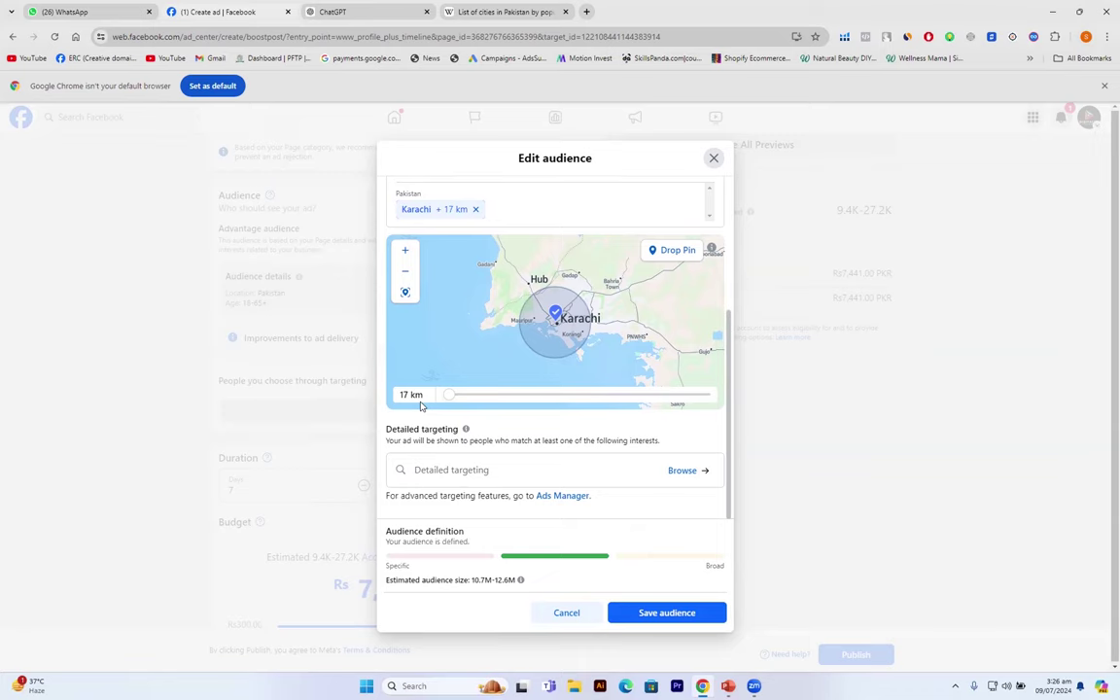
Step: Add Lahore, Punjab, Pakistan as a second audience location with a radius of 17 km
left_click(504, 209)
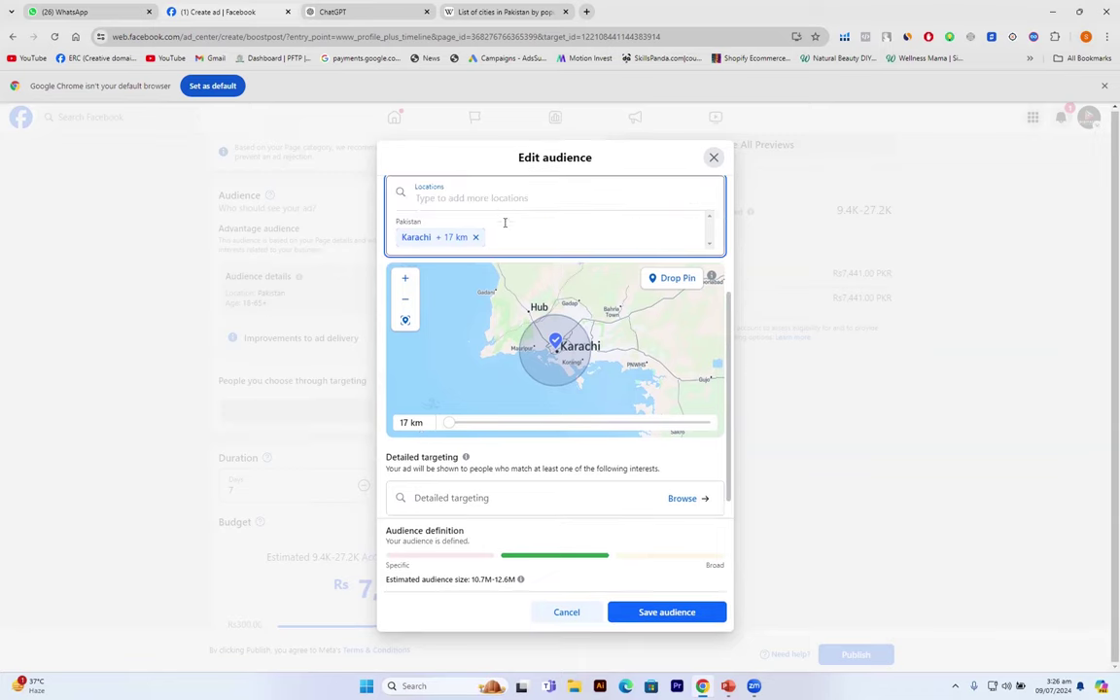
type("laho")
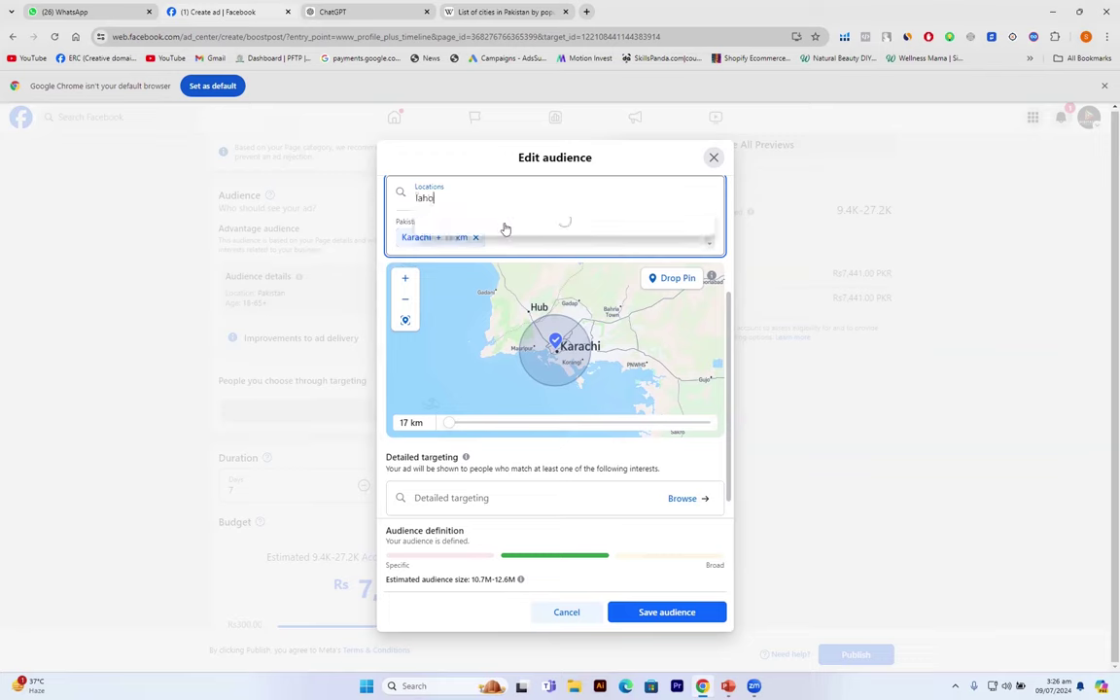
type("re")
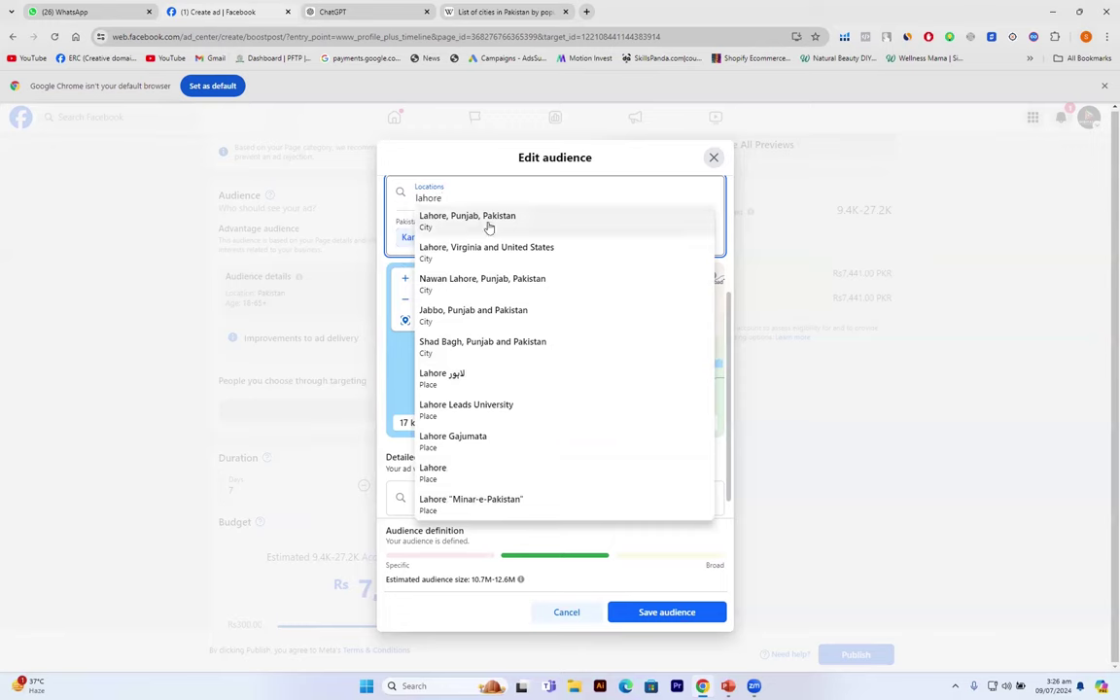
left_click(520, 218)
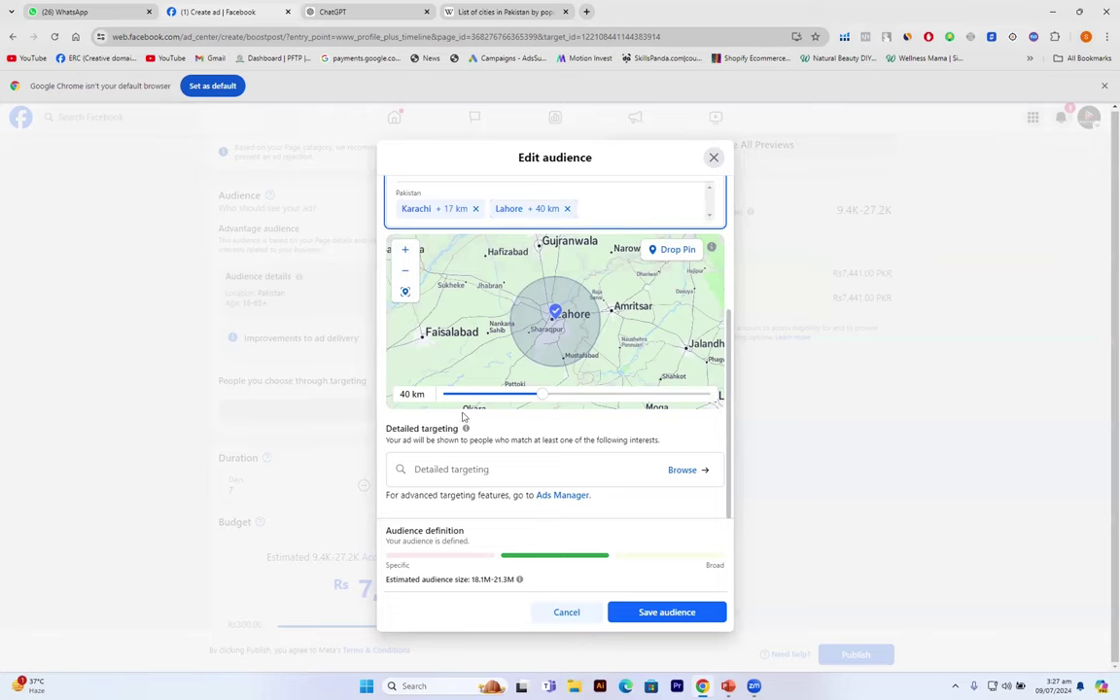
left_click_drag(542, 394, 437, 399)
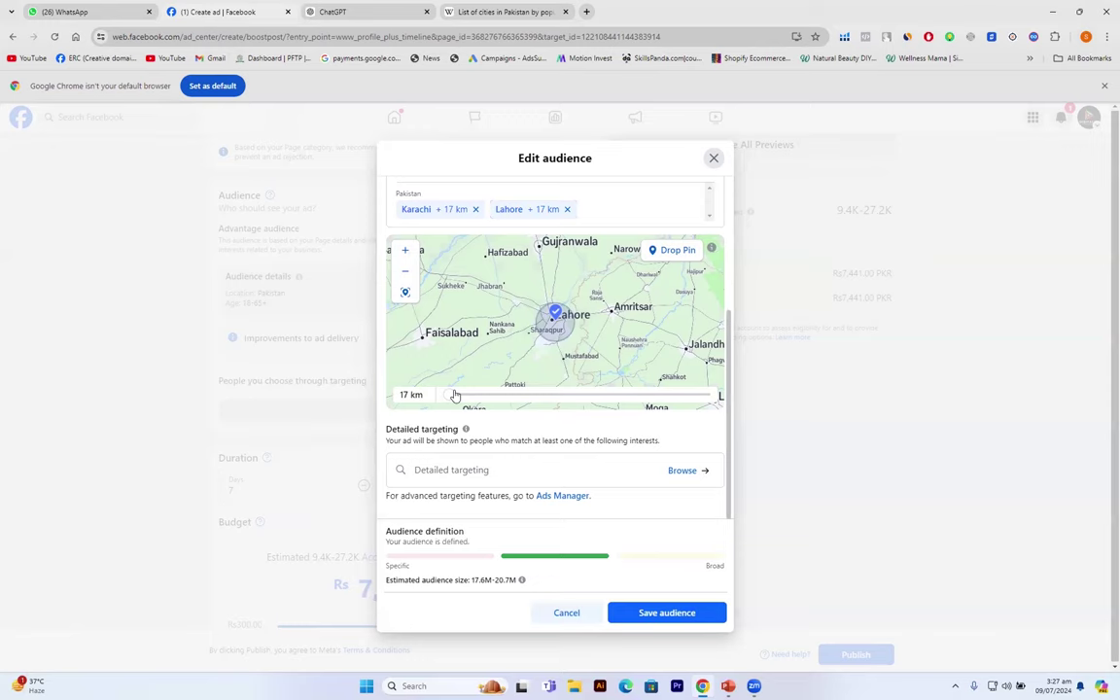
Step: Add Faisalabad City as a third audience location and set its radius to 15 km
left_click(601, 209)
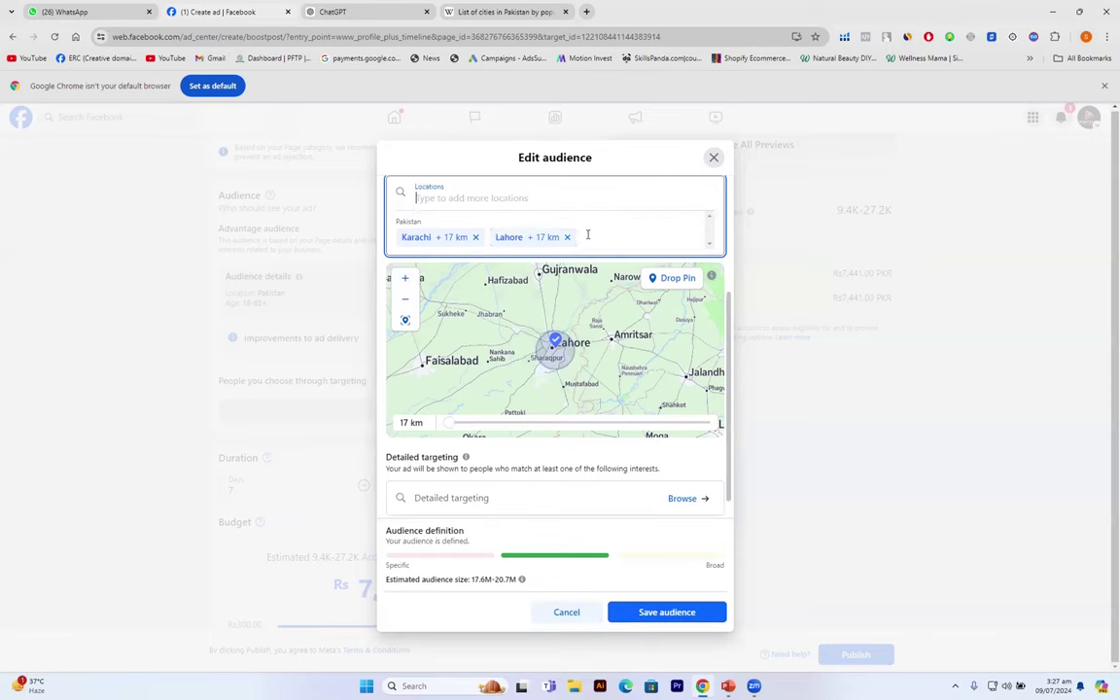
type("fasal")
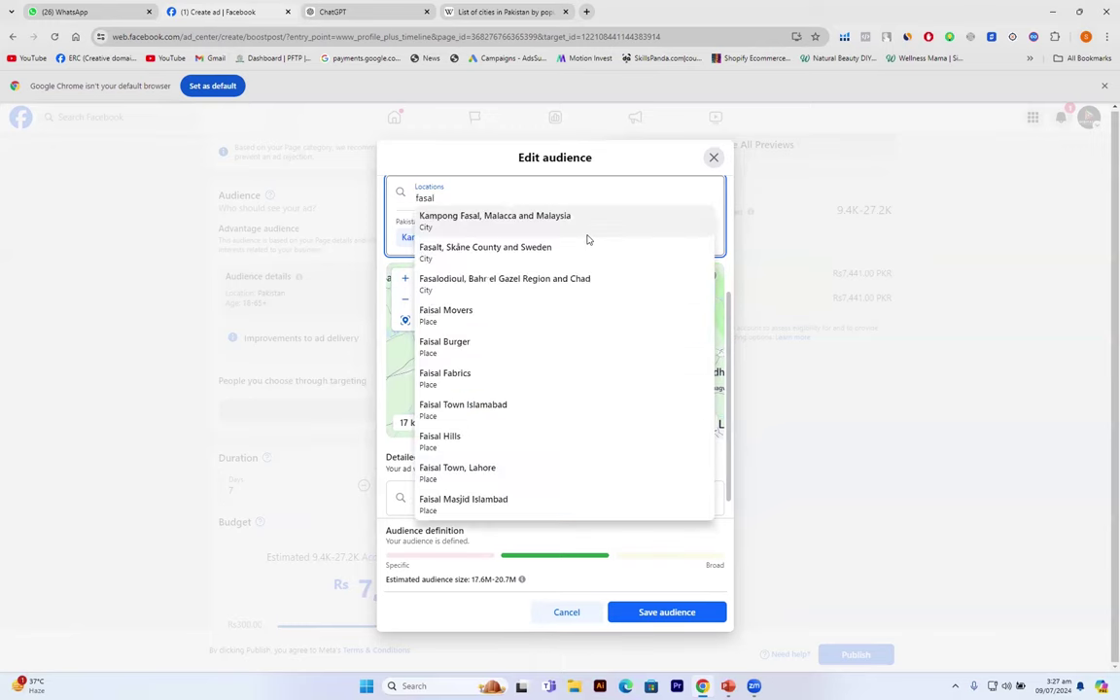
type("abad")
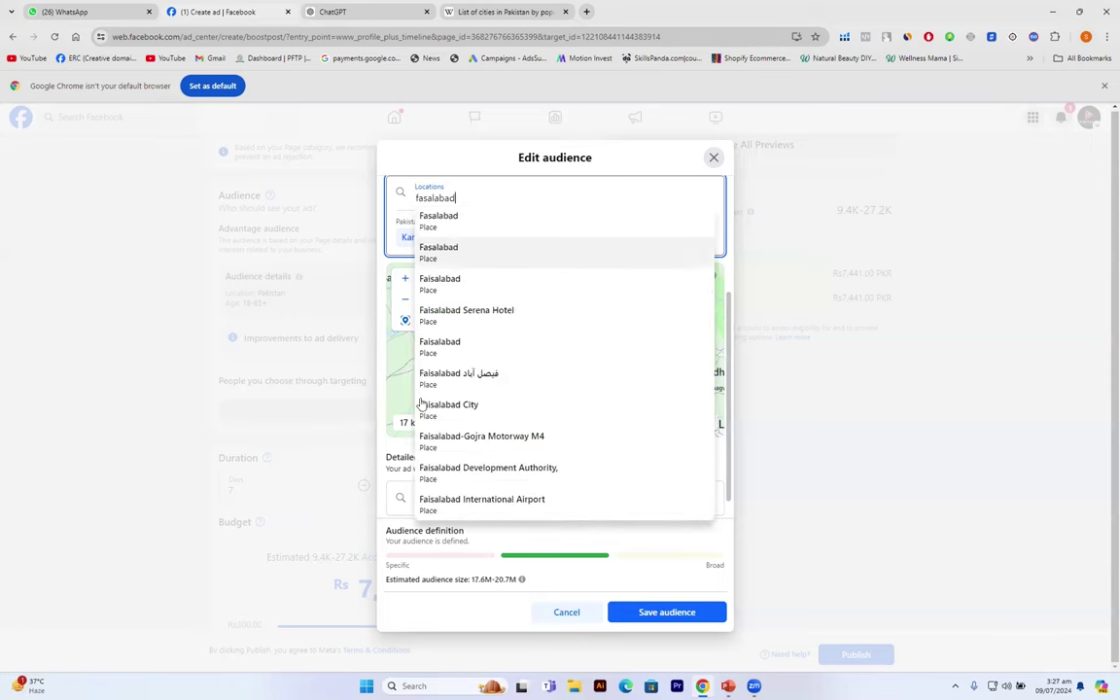
left_click(485, 411)
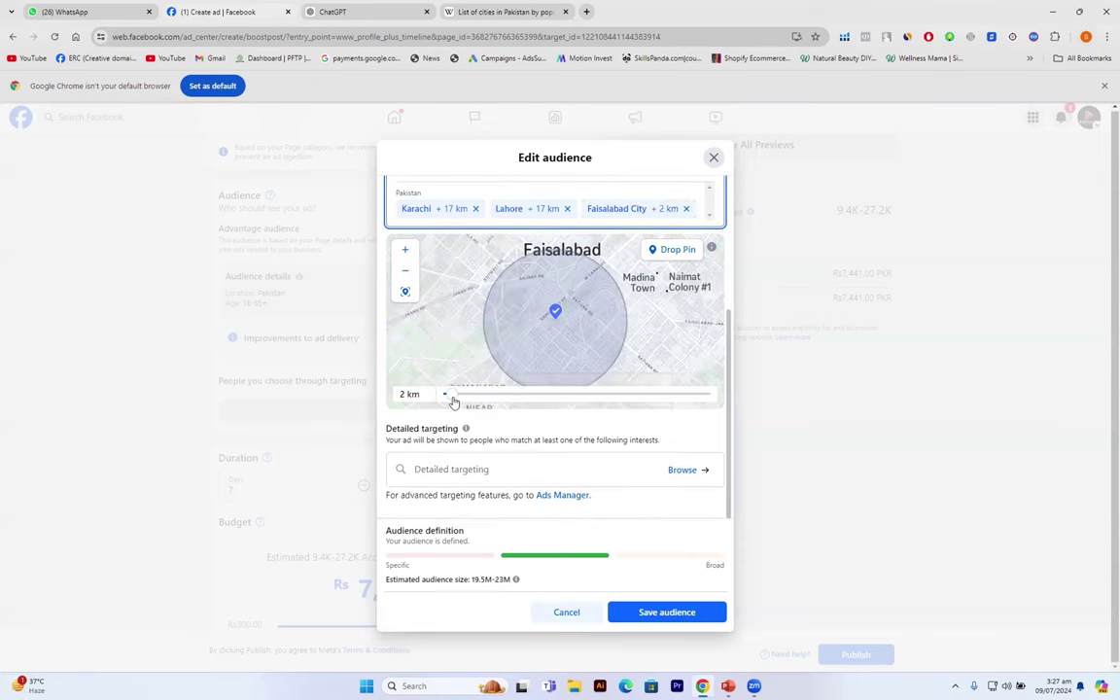
left_click(452, 400)
left_click_drag(451, 399, 489, 396)
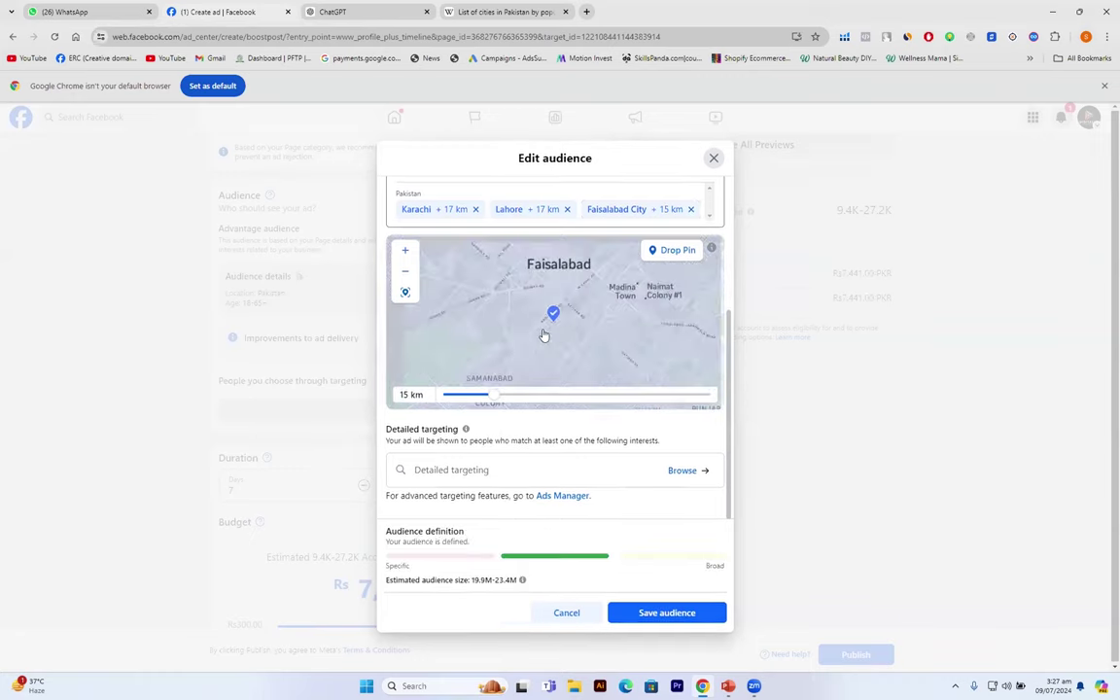
scroll(543, 335, "down", 3)
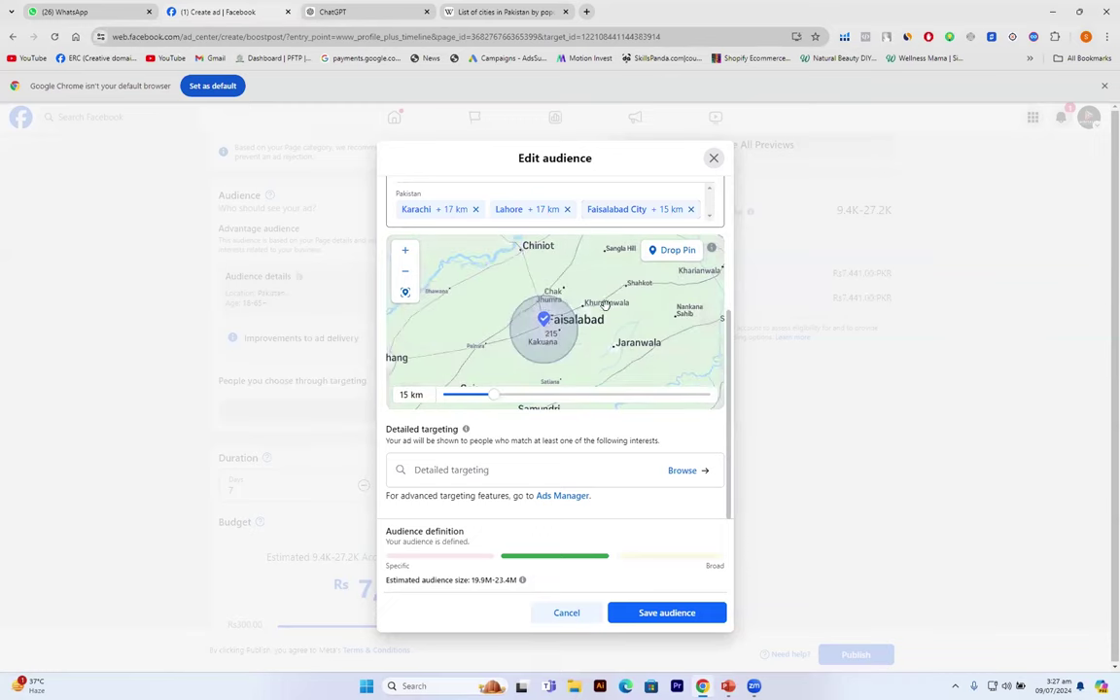
mouse_move(604, 305)
left_mouse_down()
mouse_move(534, 317)
mouse_move(491, 350)
mouse_move(416, 359)
mouse_move(416, 338)
mouse_move(438, 313)
mouse_move(406, 302)
mouse_move(359, 309)
mouse_move(475, 325)
left_mouse_up()
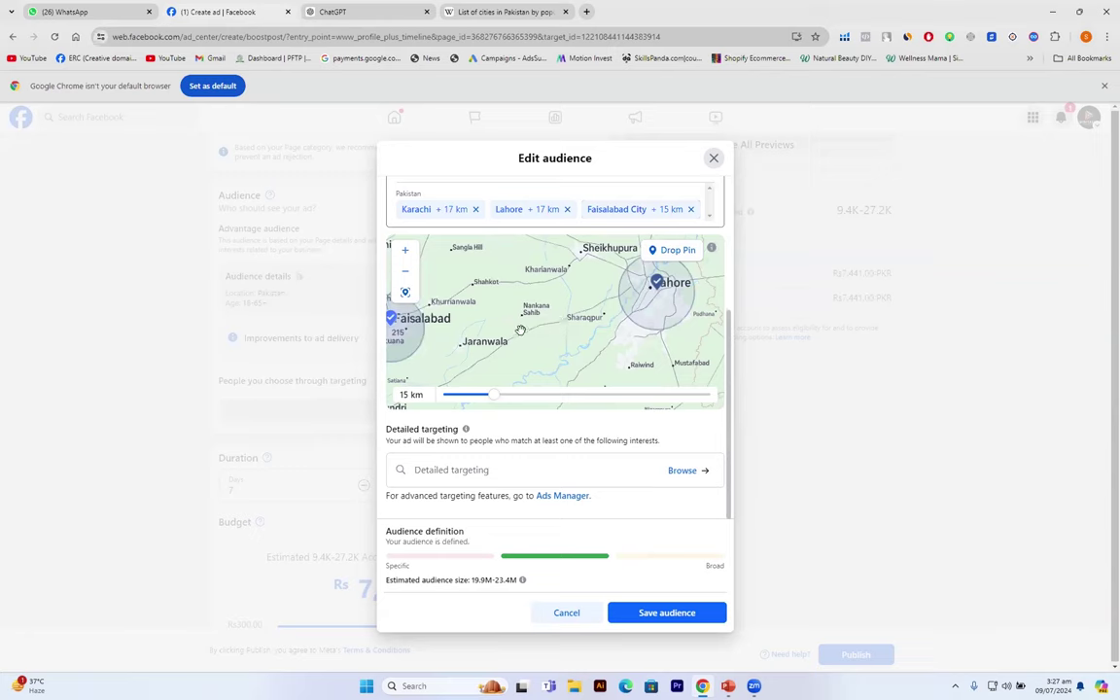
Step: Compare the Faisalabad and Lahore coverage areas on the map and set Faisalabad City's radius to 17 km
left_click_drag(480, 318, 561, 326)
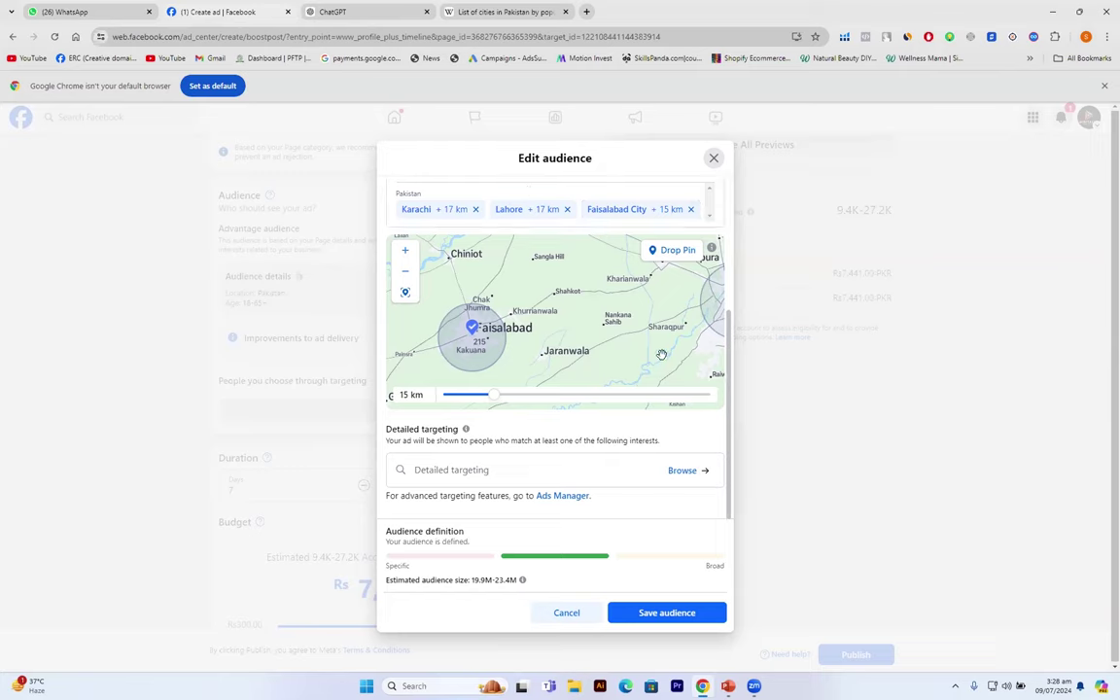
left_click_drag(661, 355, 465, 359)
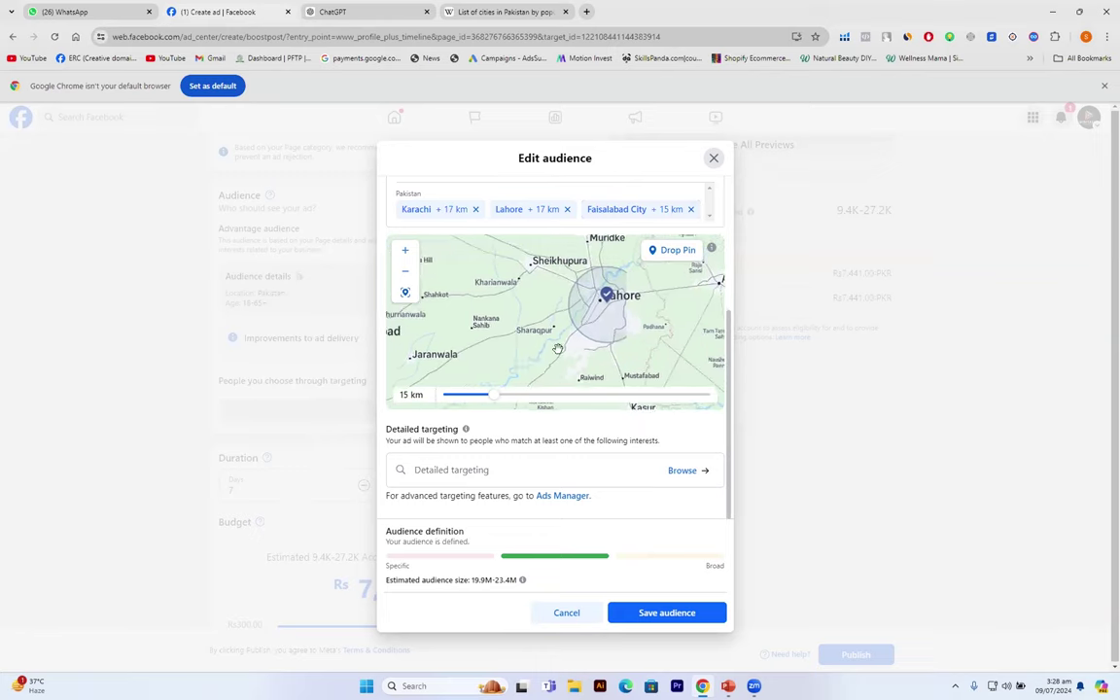
scroll(558, 348, "down", 2)
scroll(558, 350, "up", 2)
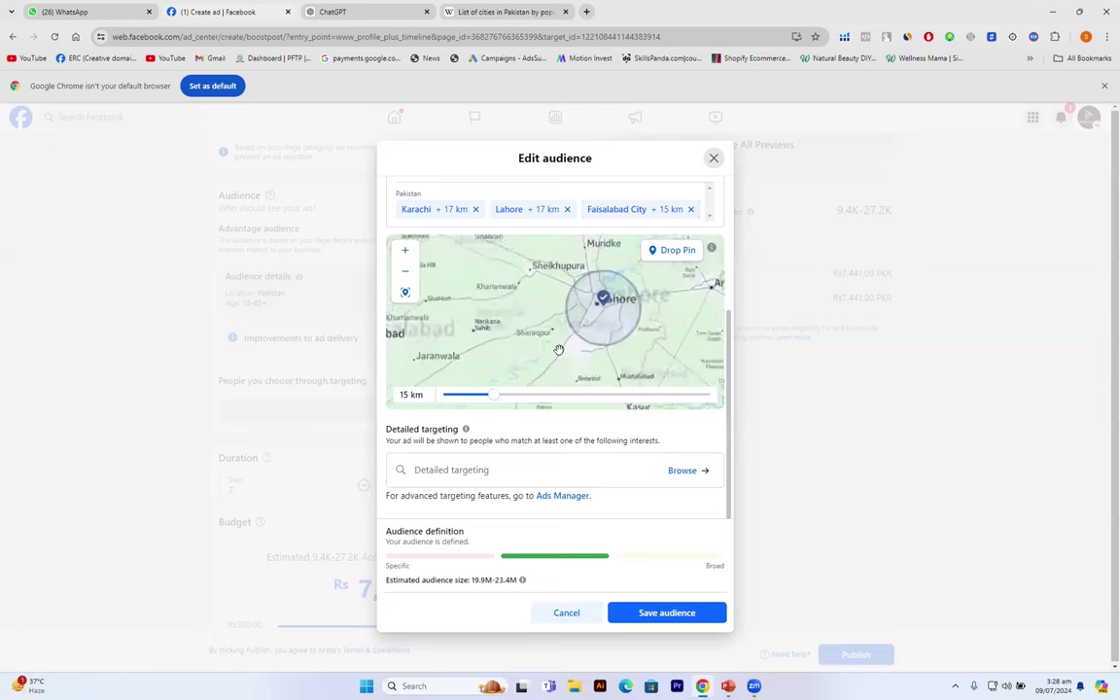
scroll(558, 349, "up", 1)
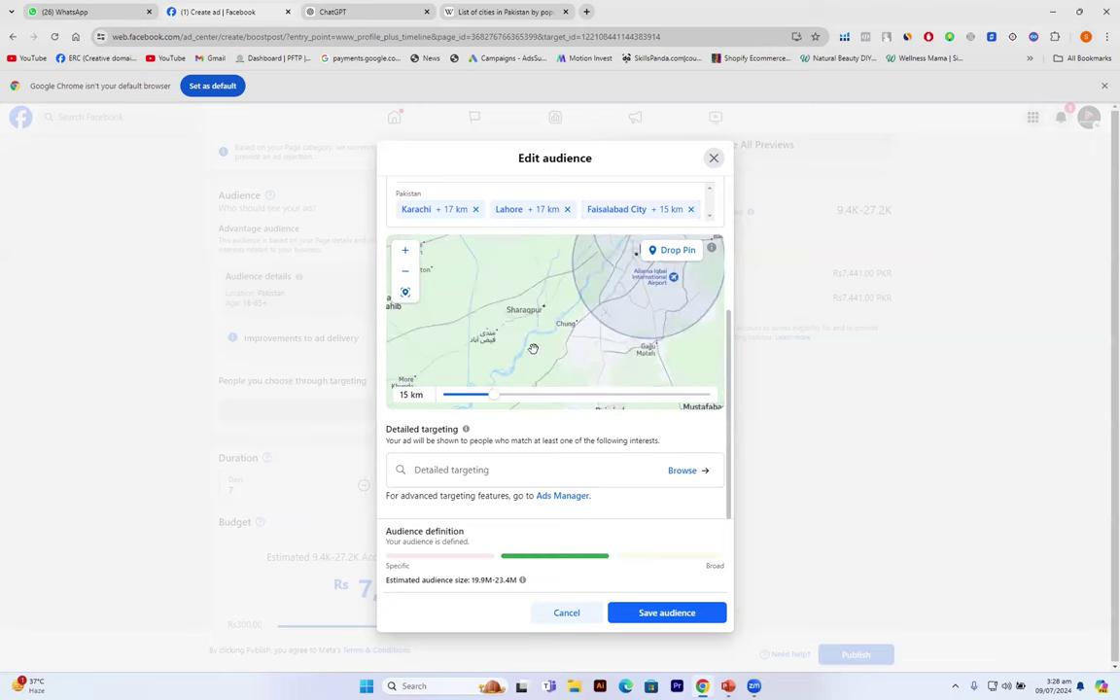
scroll(533, 348, "down", 1)
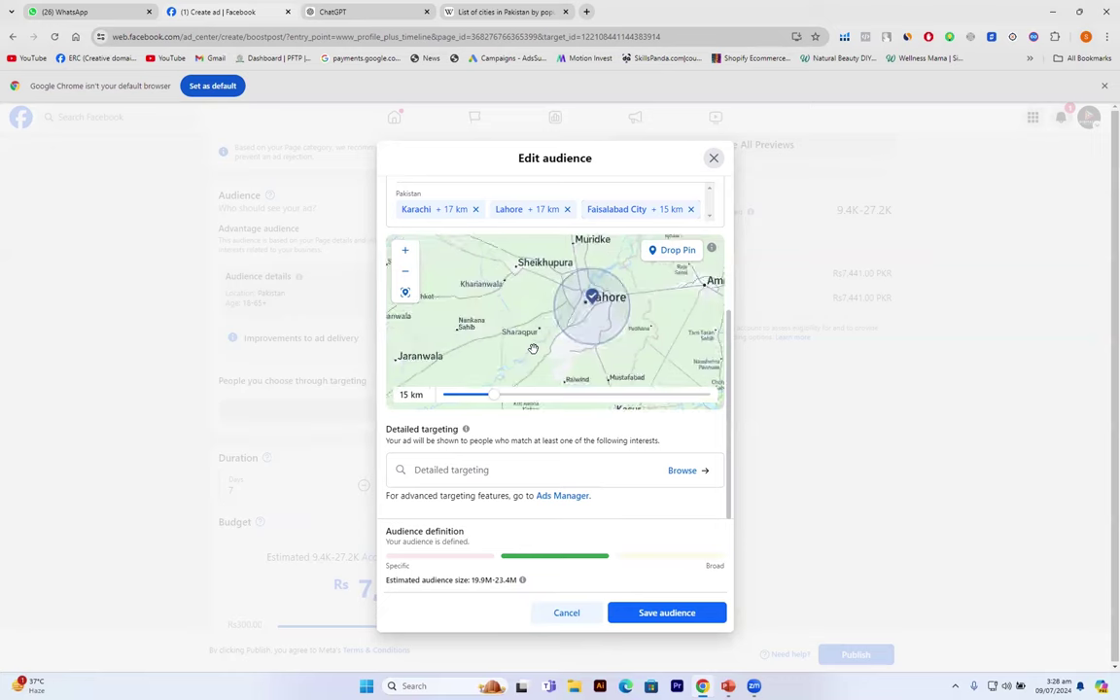
left_click(493, 398)
left_click(496, 400)
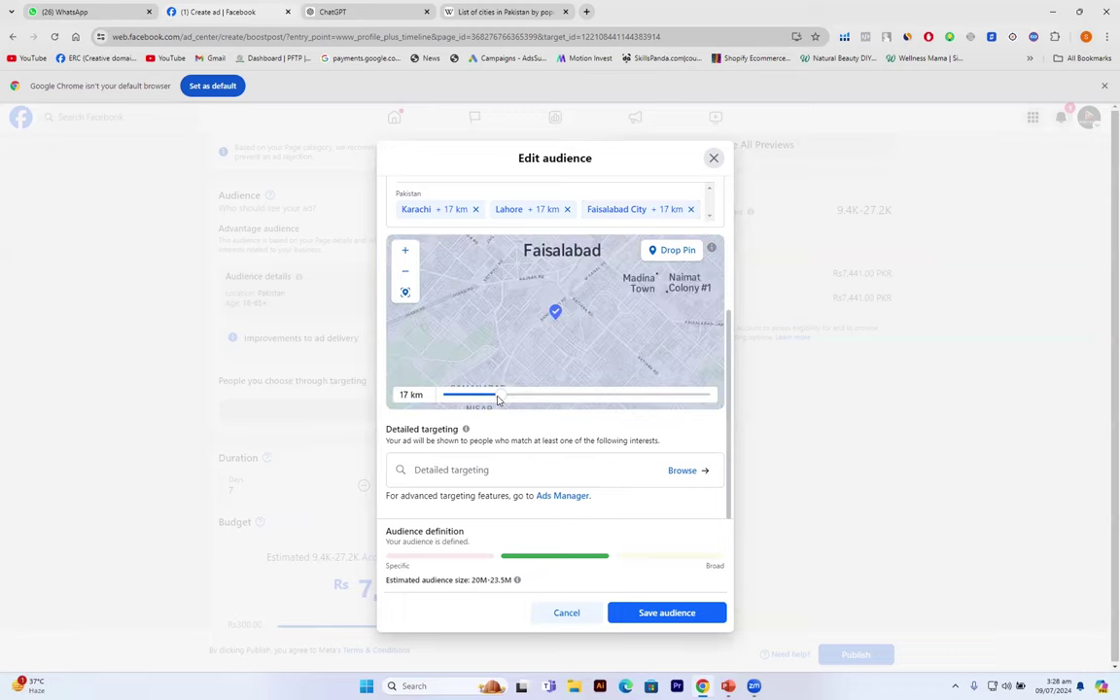
scroll(549, 302, "down", 5)
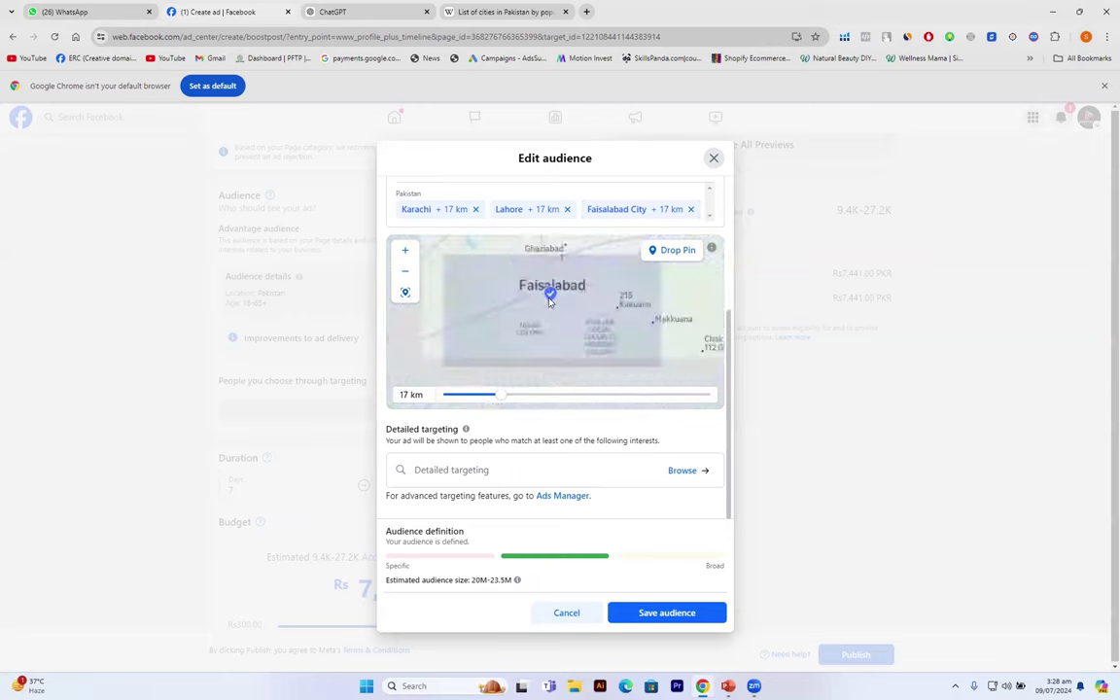
scroll(549, 302, "down", 3)
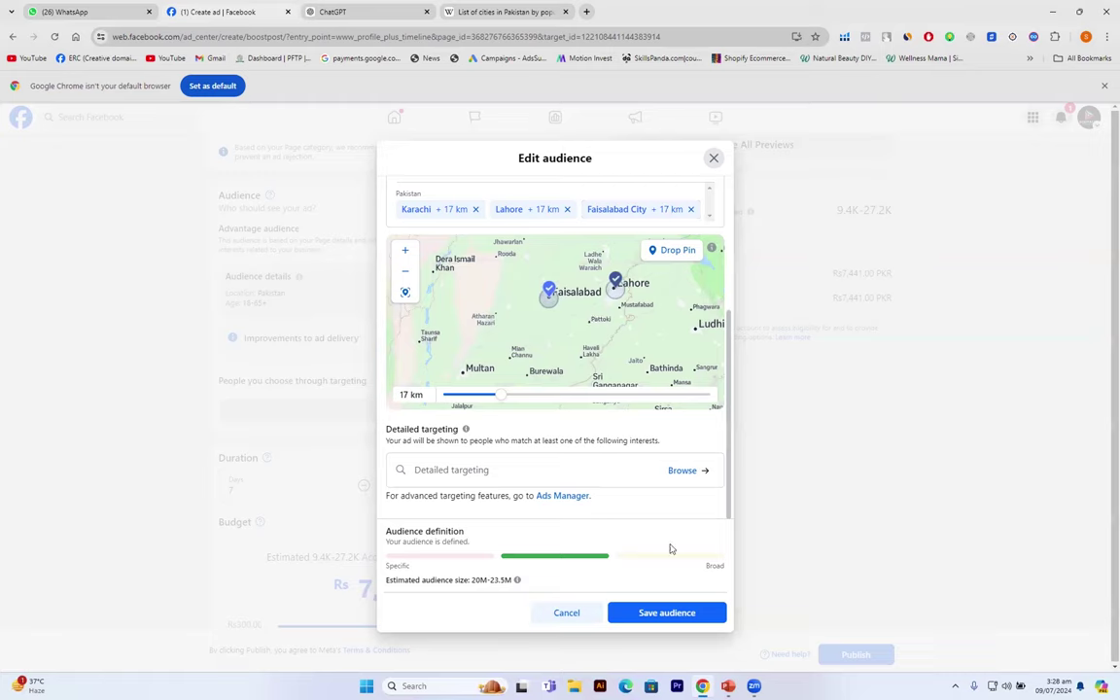
left_click(704, 686)
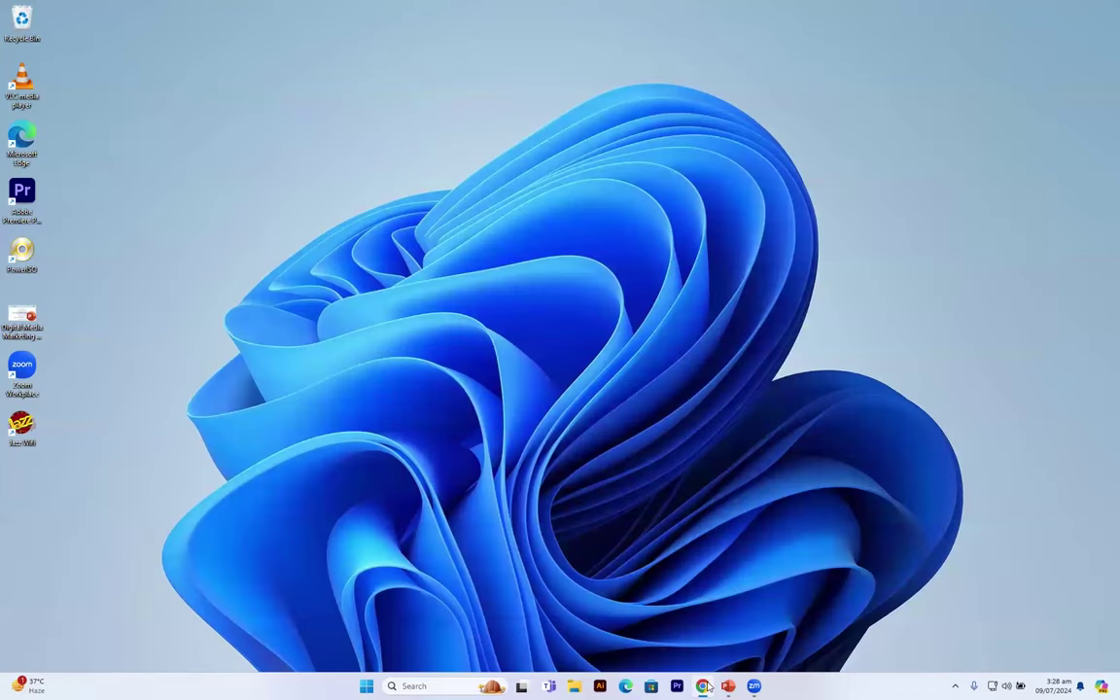
left_click(707, 686)
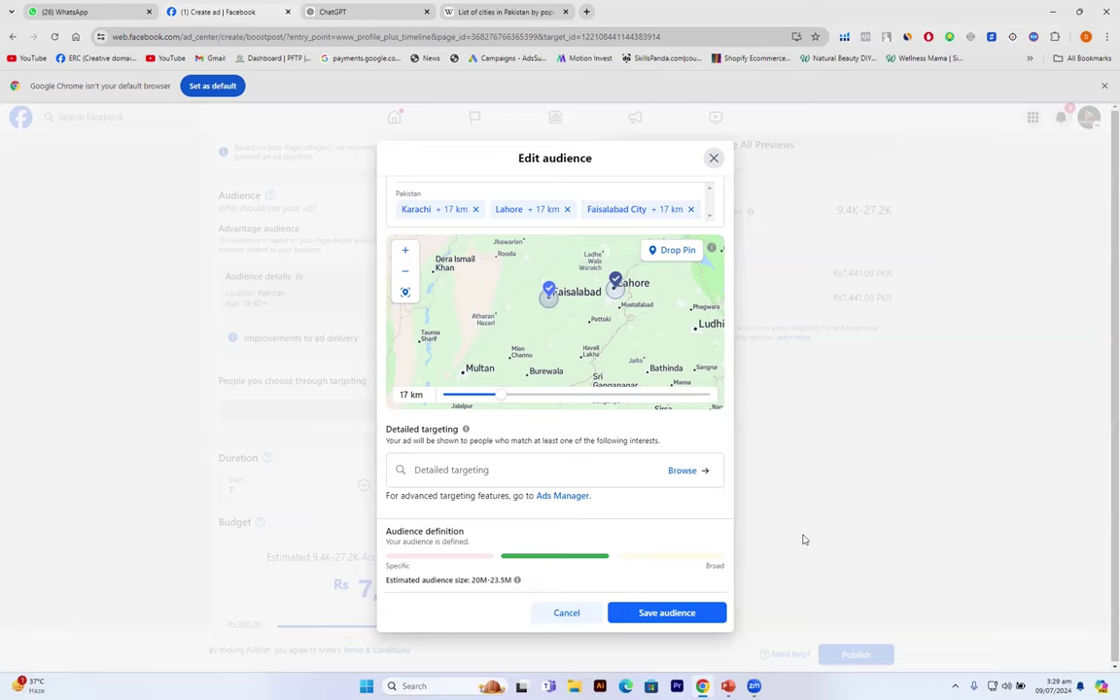
Step: Consult Wikipedia's city ranking and add Islamabad, Punjab, Pakistan as a fourth audience location with a radius of 17 km
left_click(469, 11)
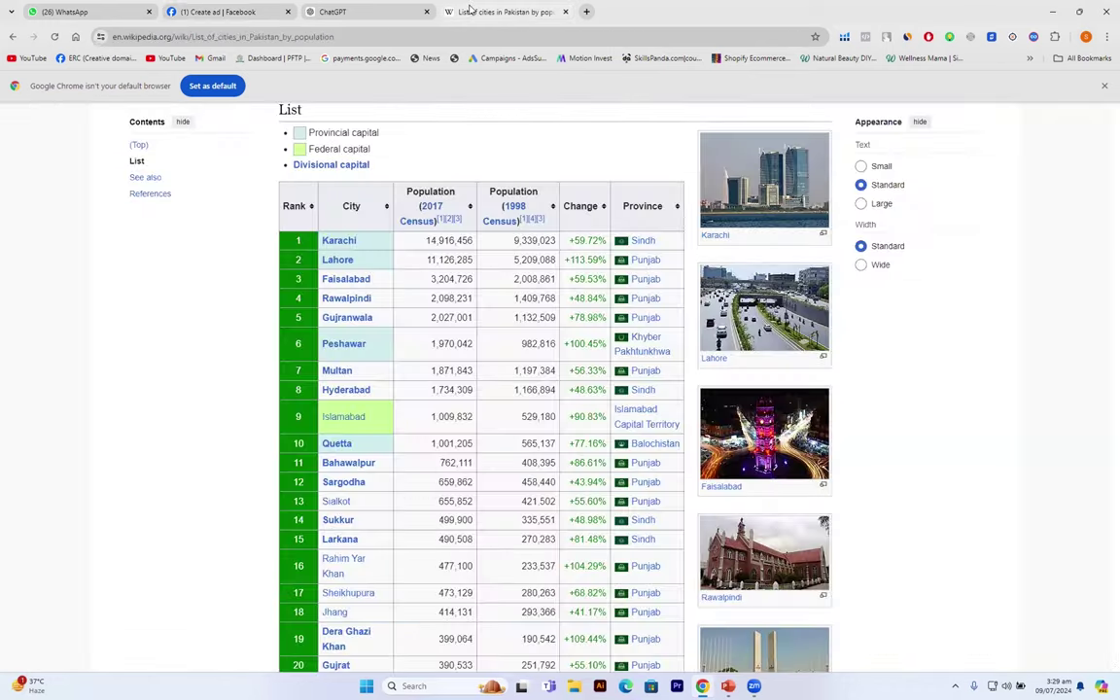
left_click(186, 13)
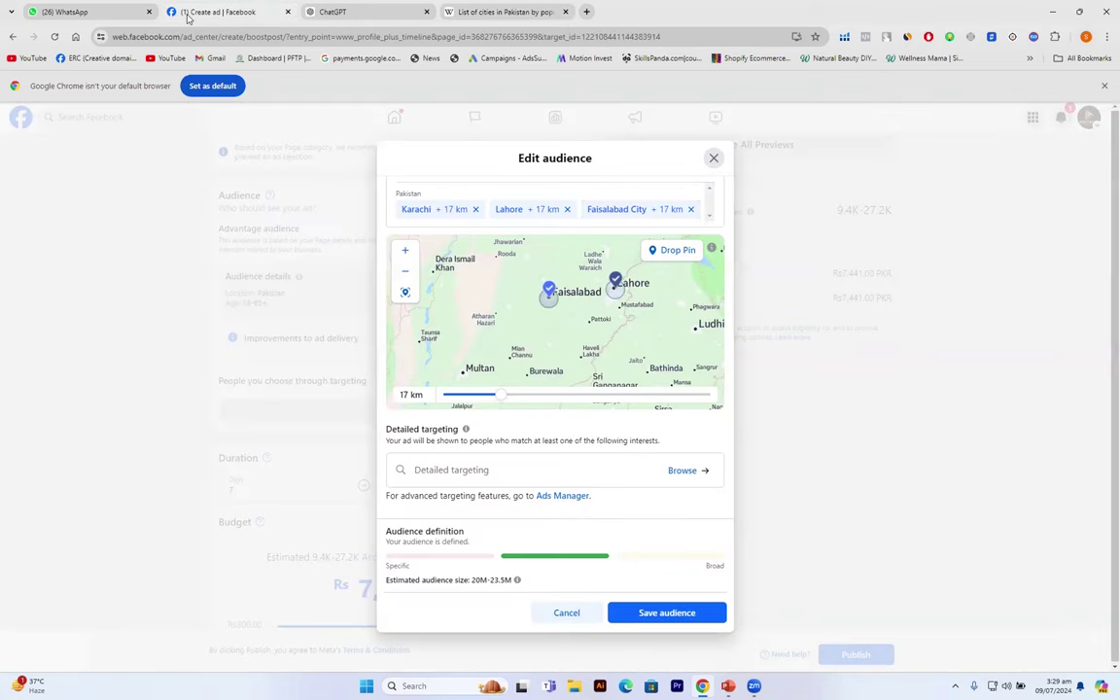
left_click(432, 181)
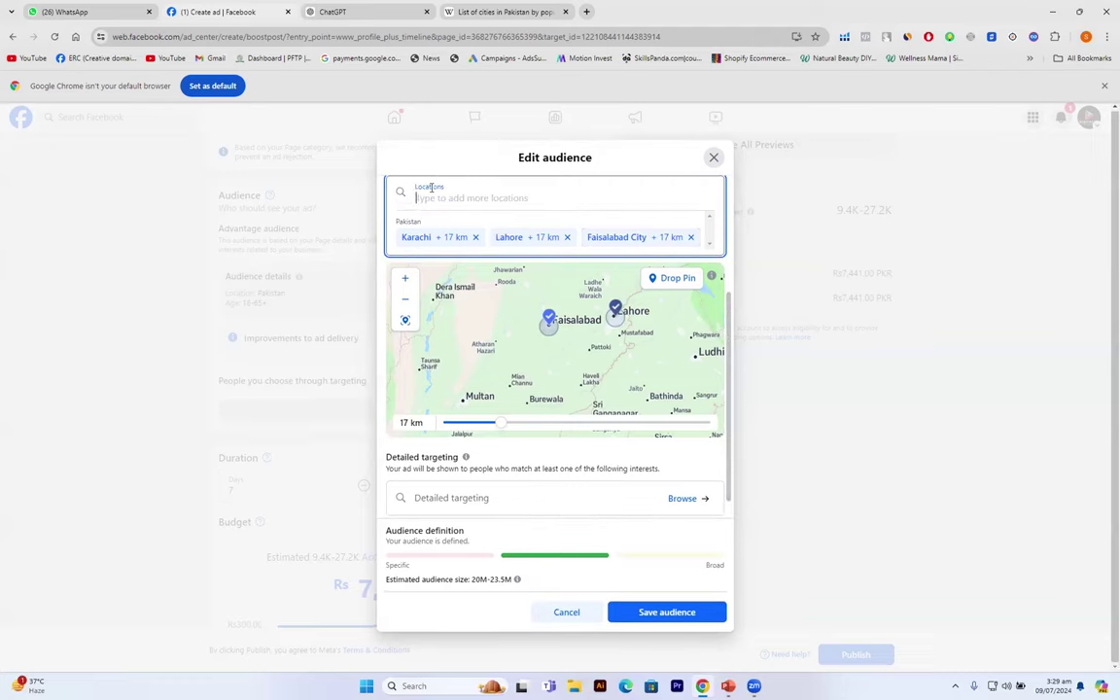
type("islamabad")
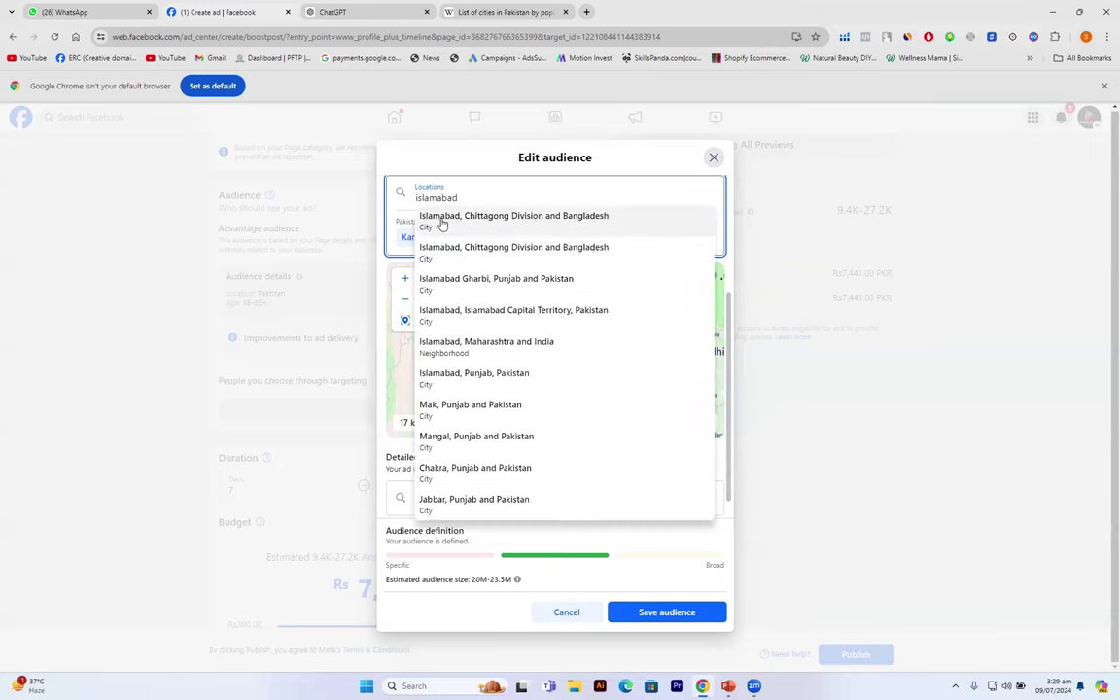
left_click(505, 380)
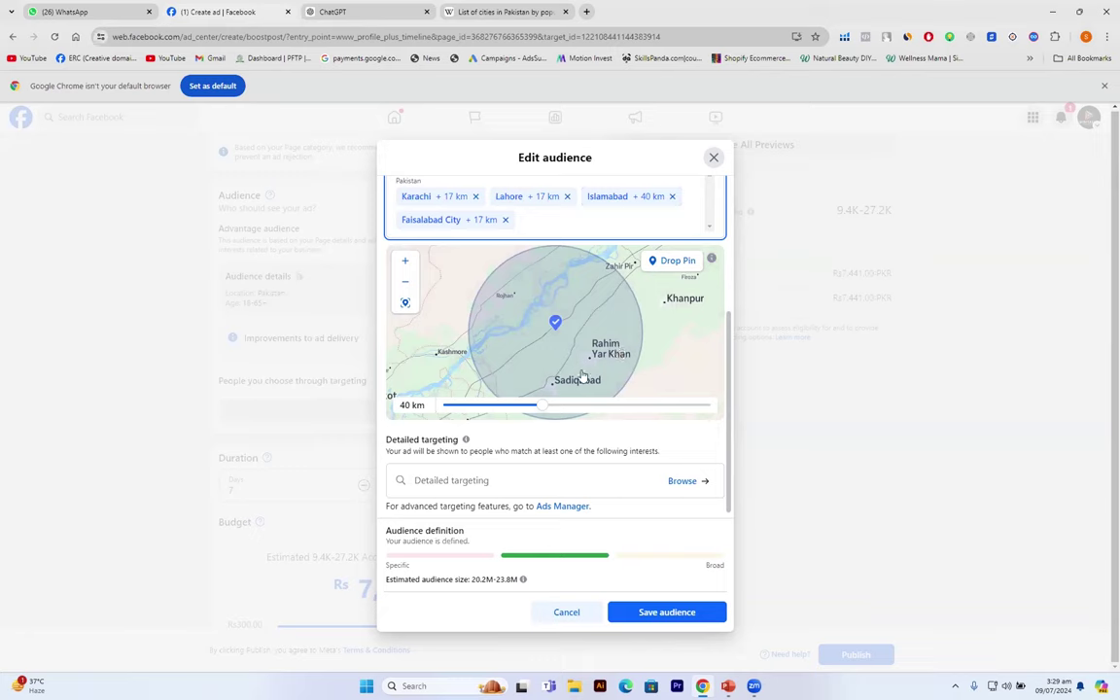
left_click_drag(538, 411, 412, 408)
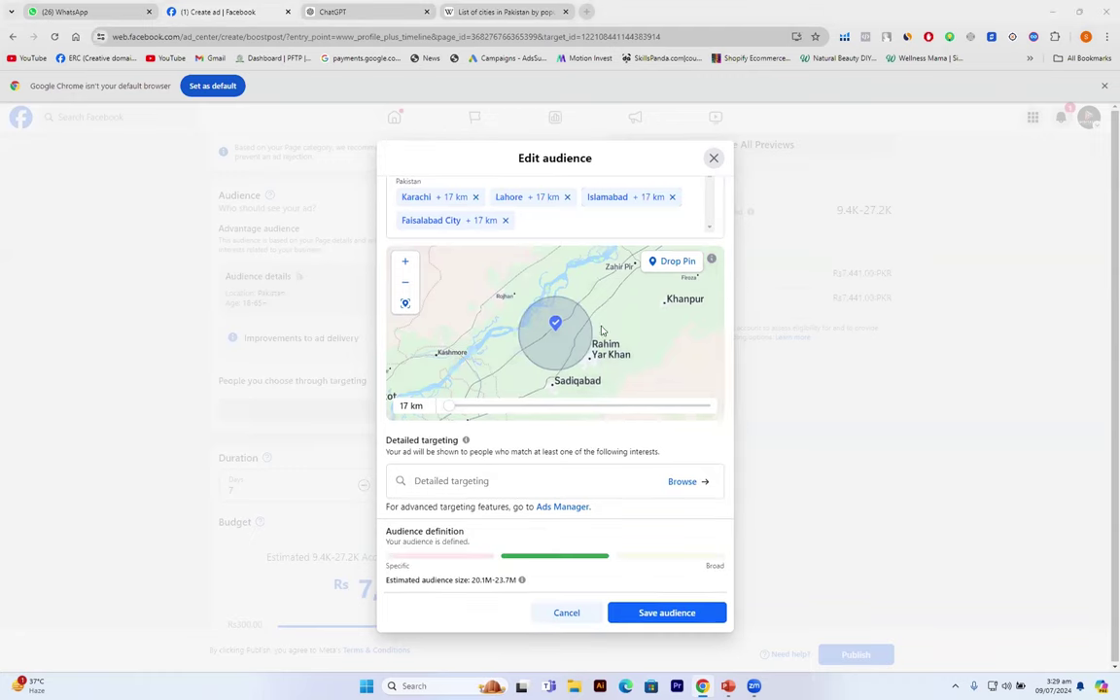
Step: Examine on the audience map where the added Islamabad location lies relative to Faisalabad, Lahore and the surrounding cities
scroll(634, 372, "down", 1)
scroll(634, 373, "down", 1)
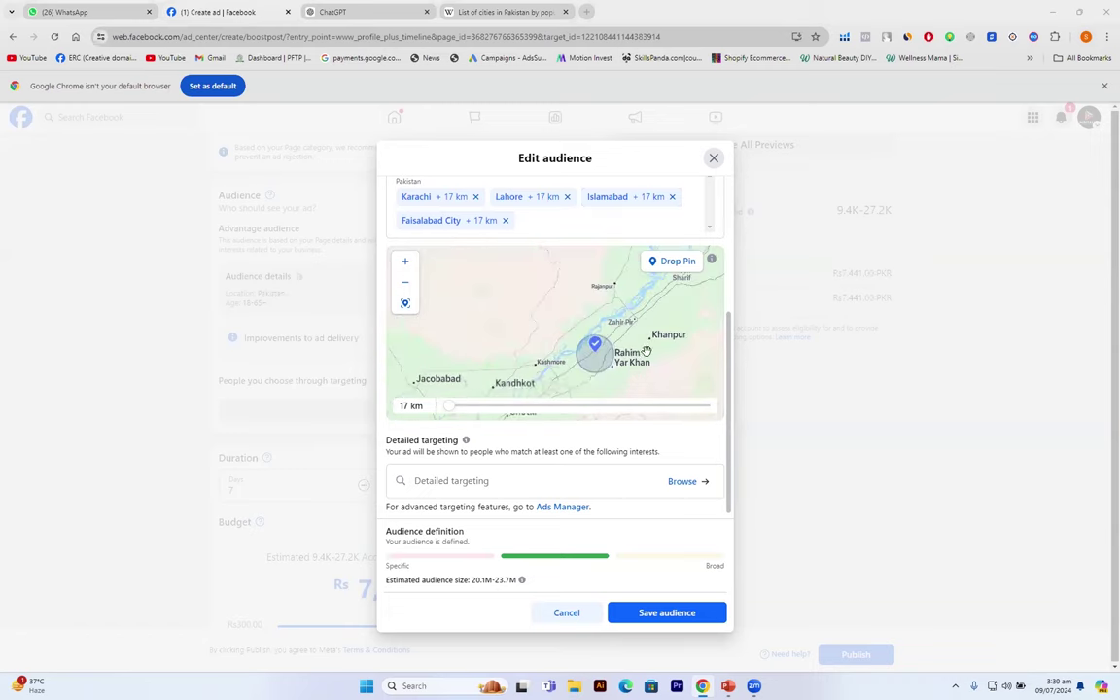
left_click_drag(646, 350, 285, 482)
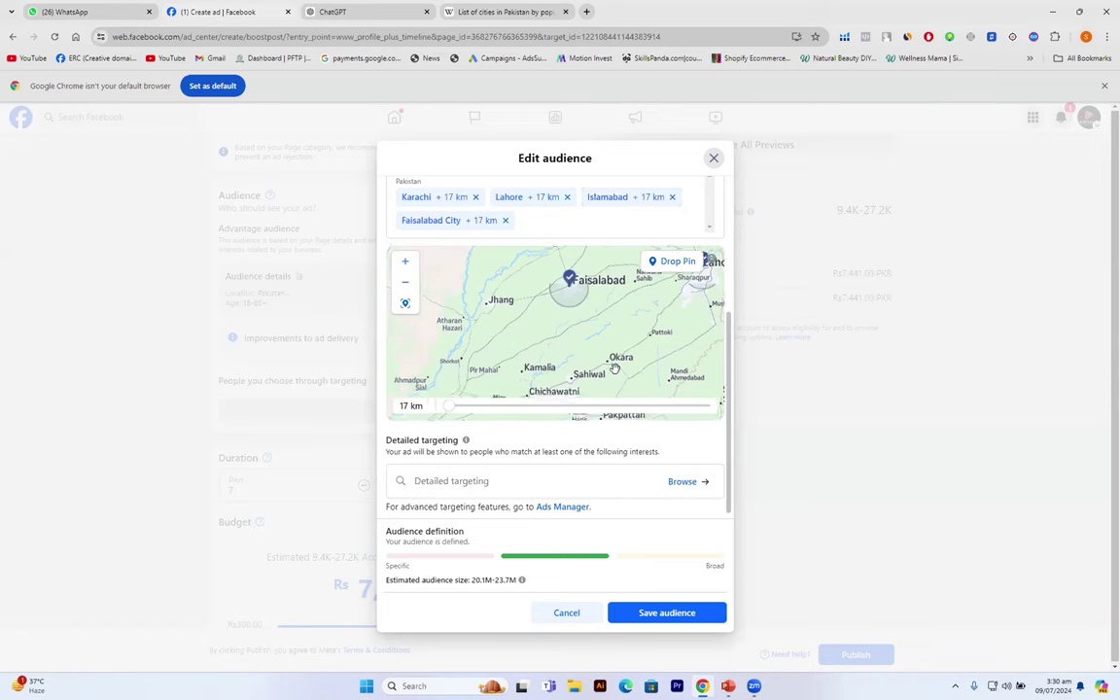
left_click_drag(567, 335, 625, 218)
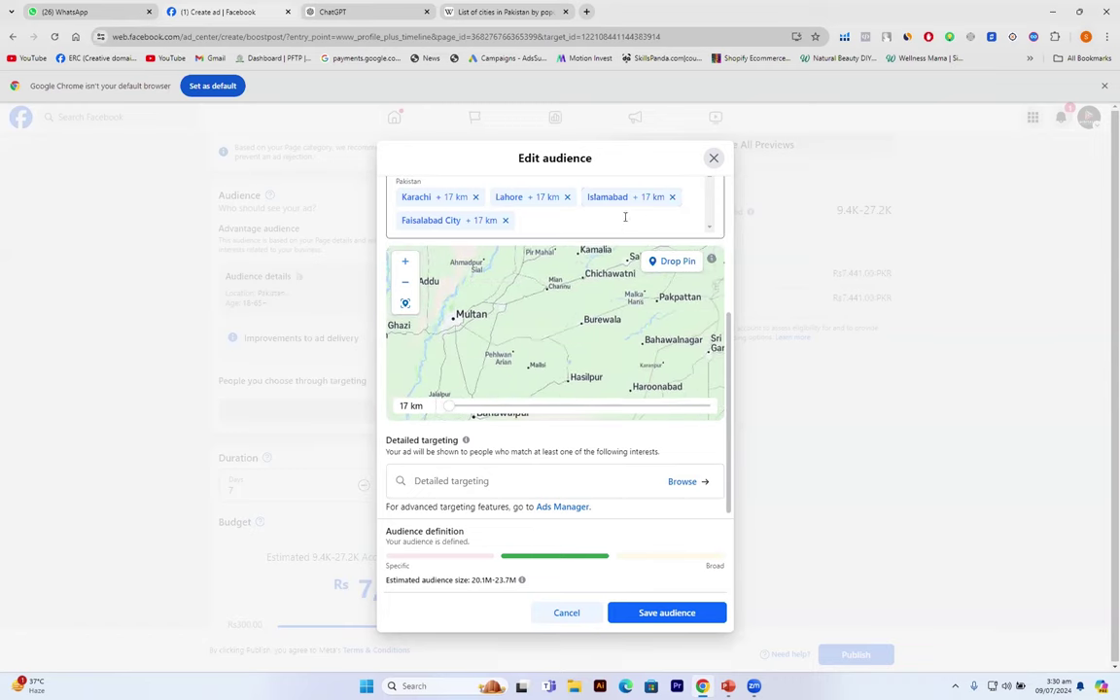
left_click_drag(542, 332, 555, 312)
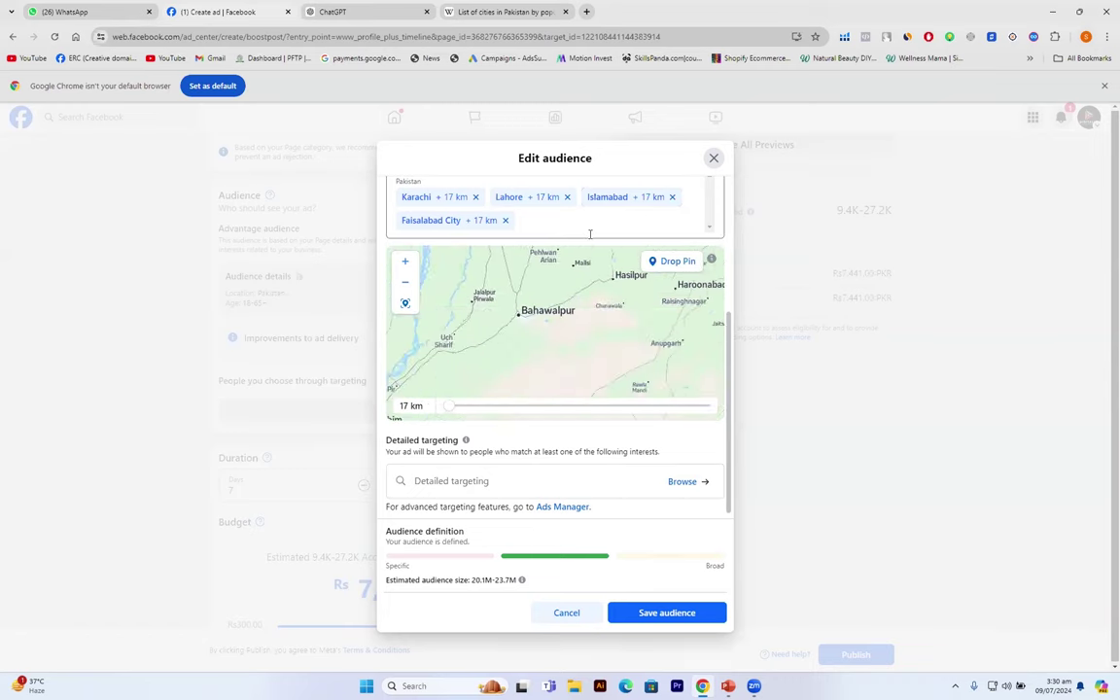
left_click_drag(516, 262, 644, 207)
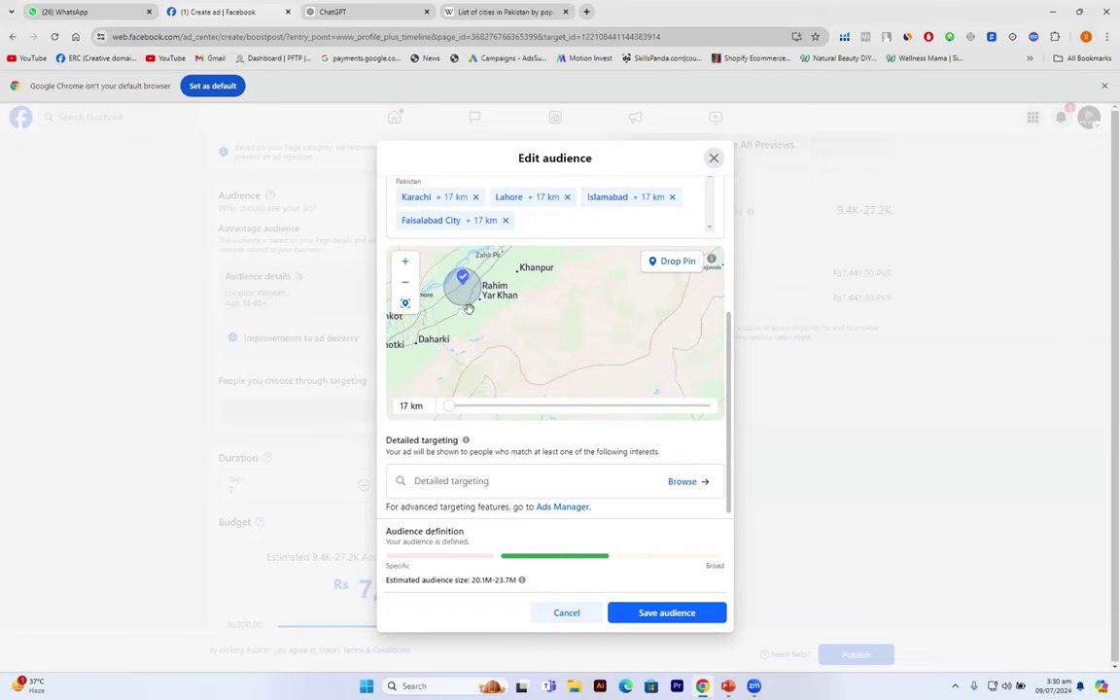
scroll(463, 298, "up", 5)
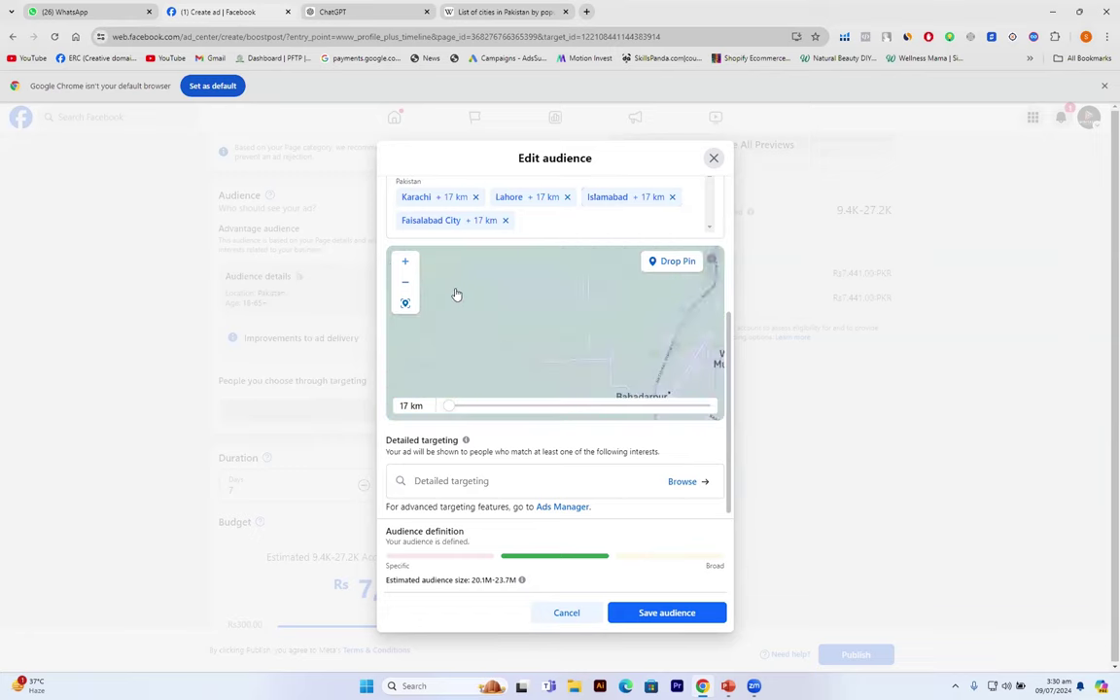
scroll(500, 319, "up", 2)
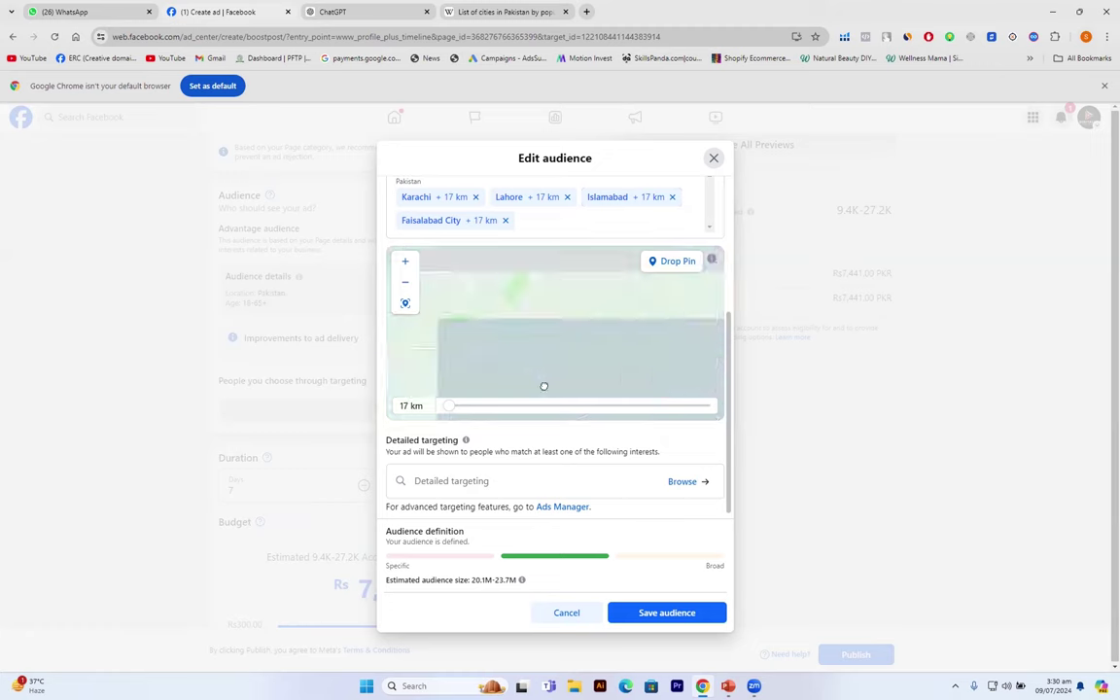
left_click(430, 222)
left_click_drag(605, 377, 605, 310)
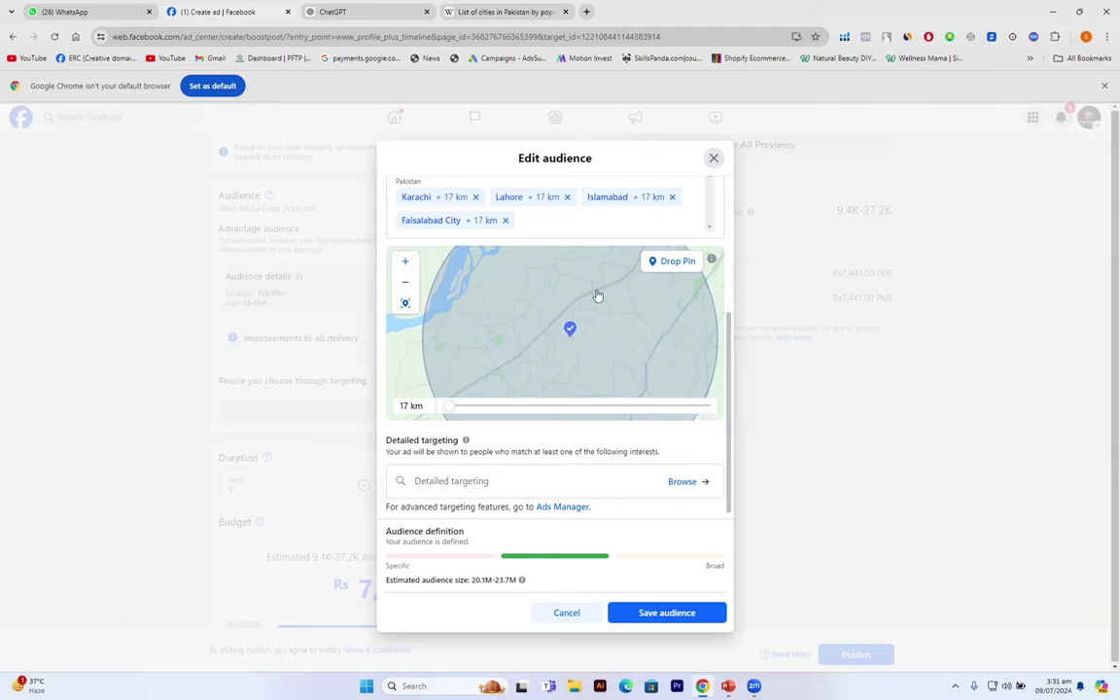
left_click(1053, 16)
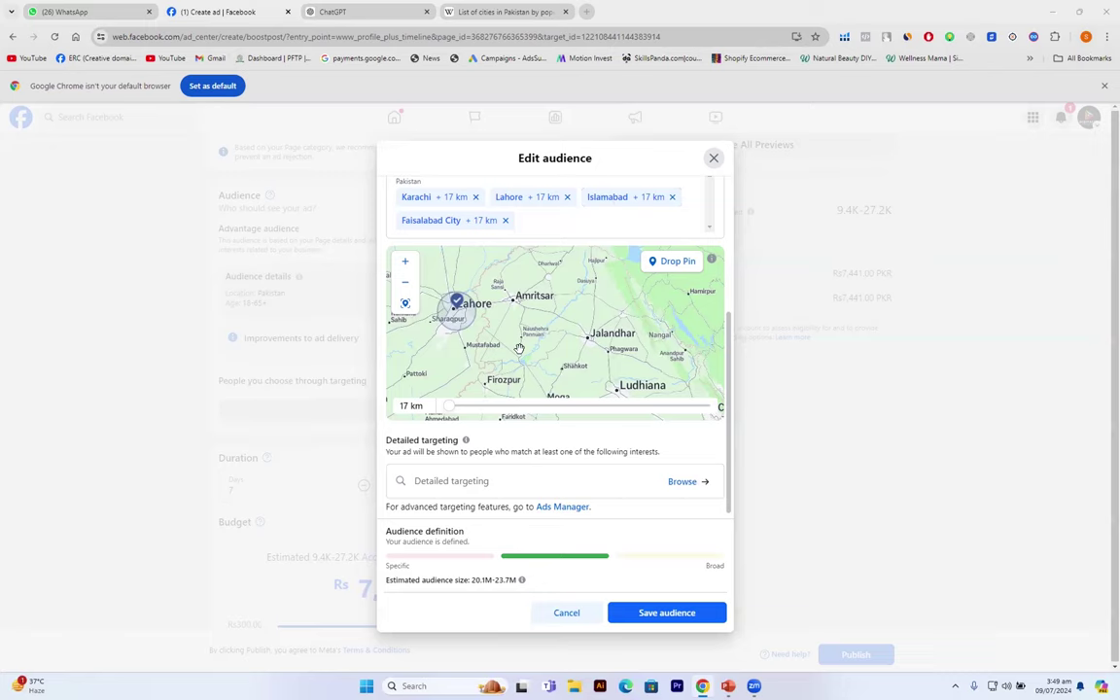
Step: Remove Islamabad, Faisalabad City, Lahore and Karachi from the audience locations
left_click(672, 197)
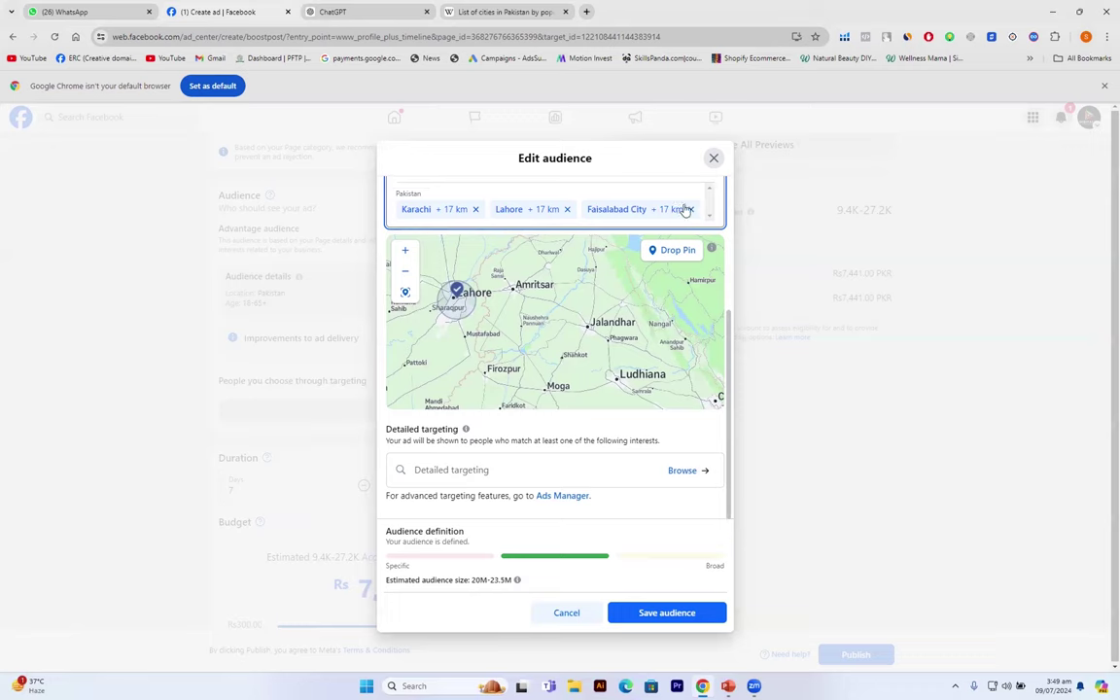
left_click(691, 210)
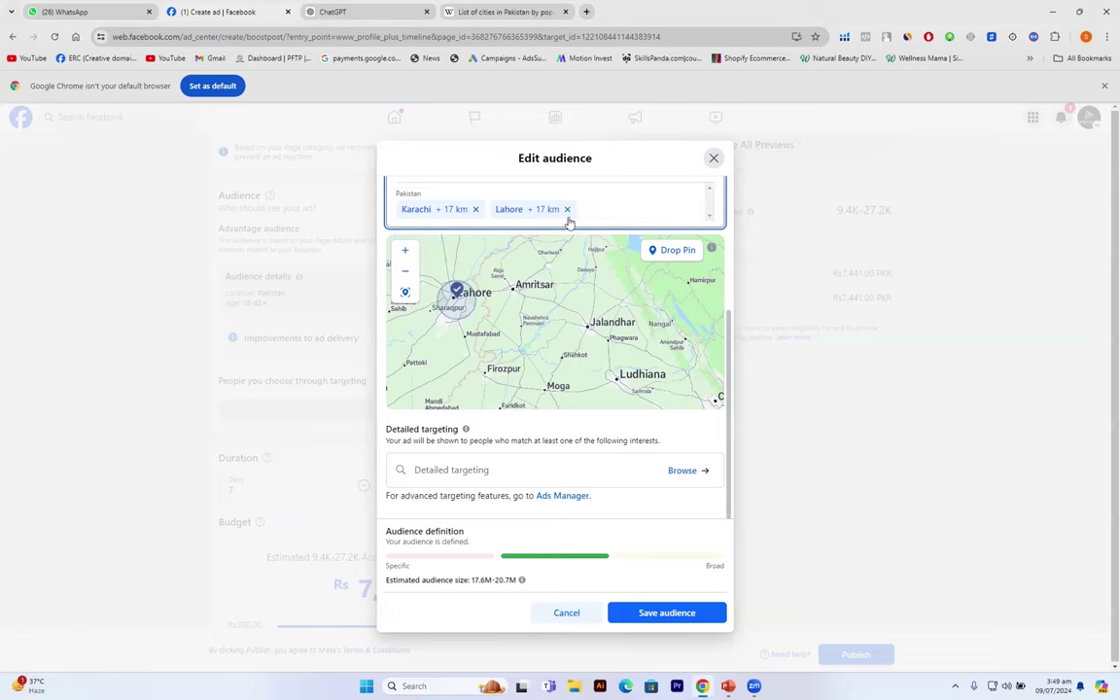
left_click(568, 210)
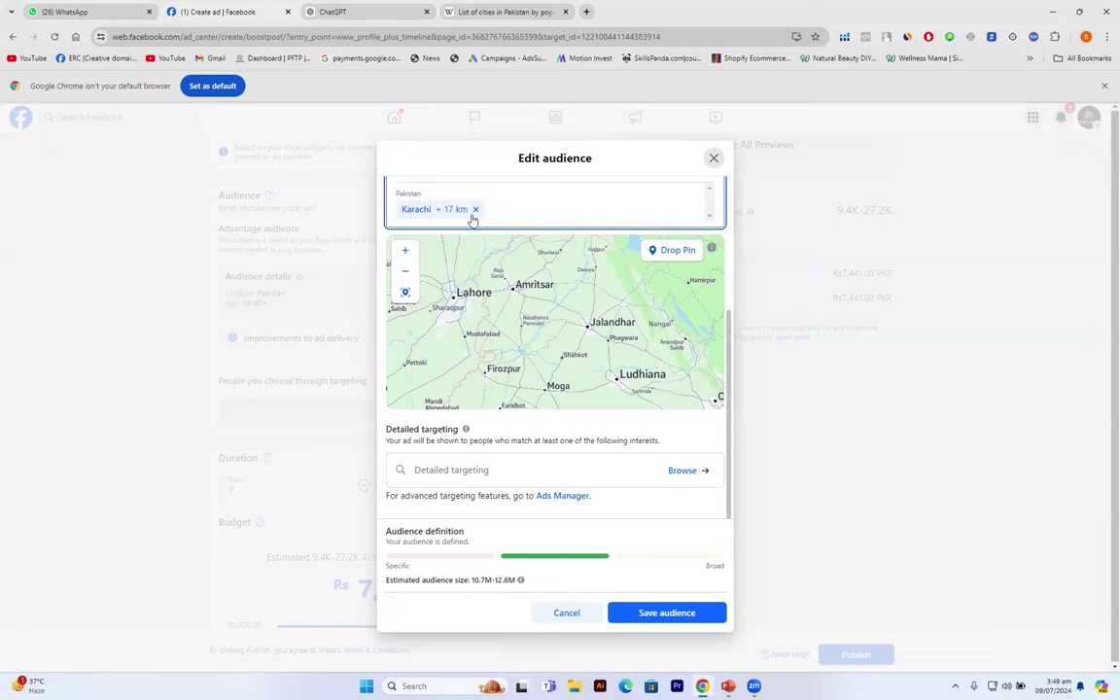
left_click(475, 210)
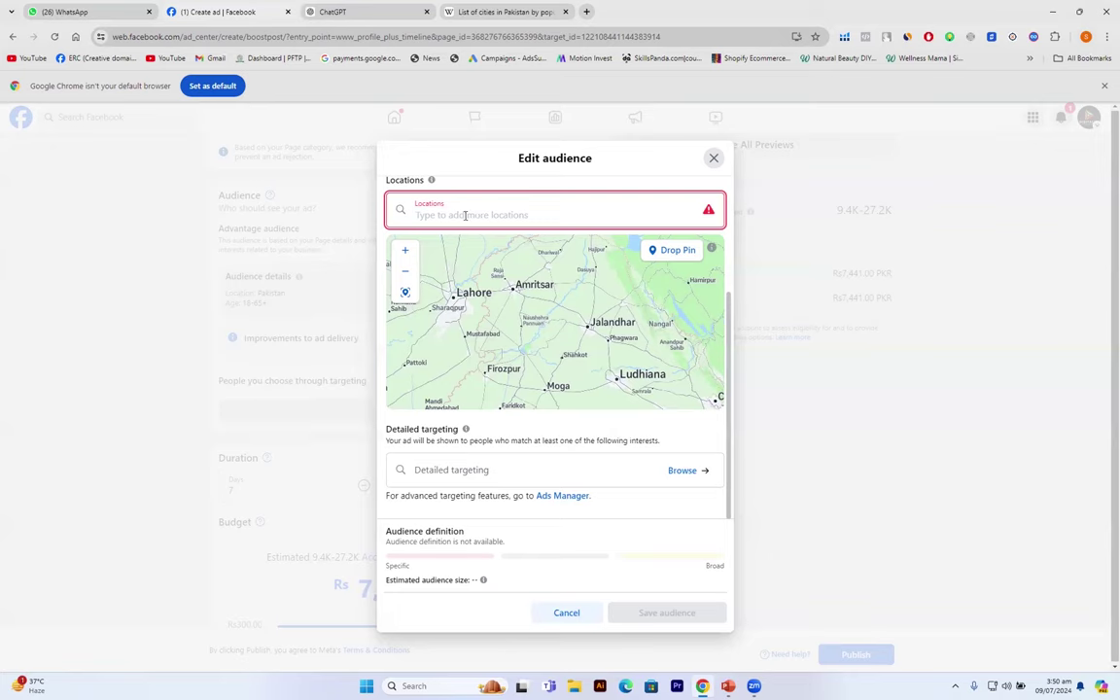
Step: Add the place Model Town Lahore as the audience location and set its radius to 4 km
type("Mo")
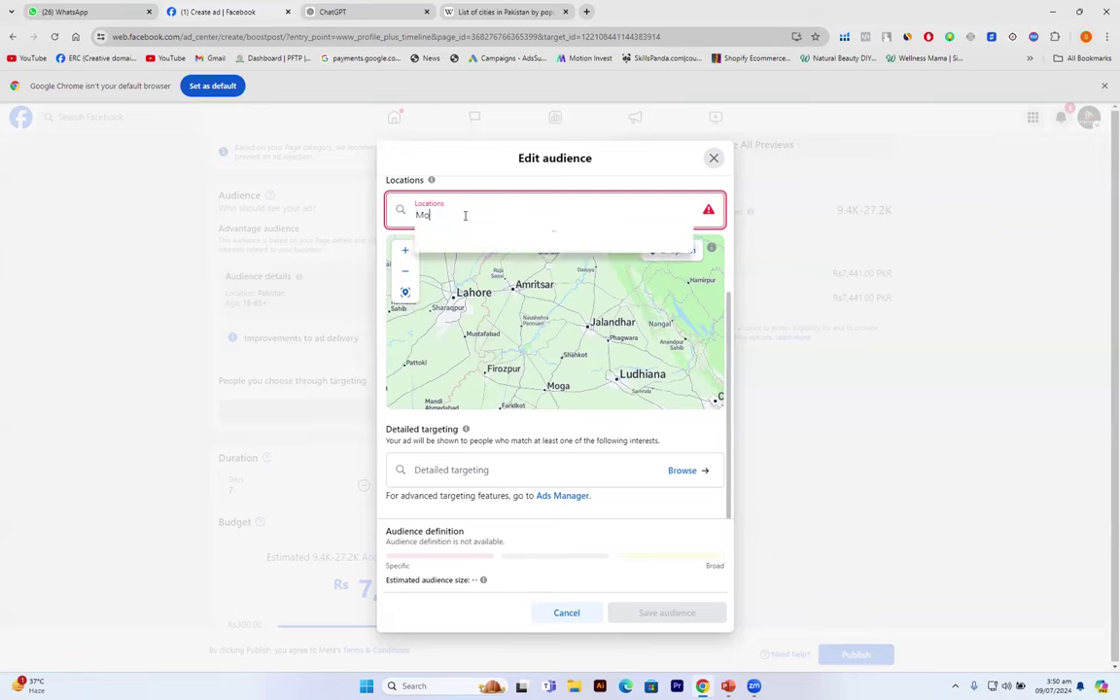
type("del town")
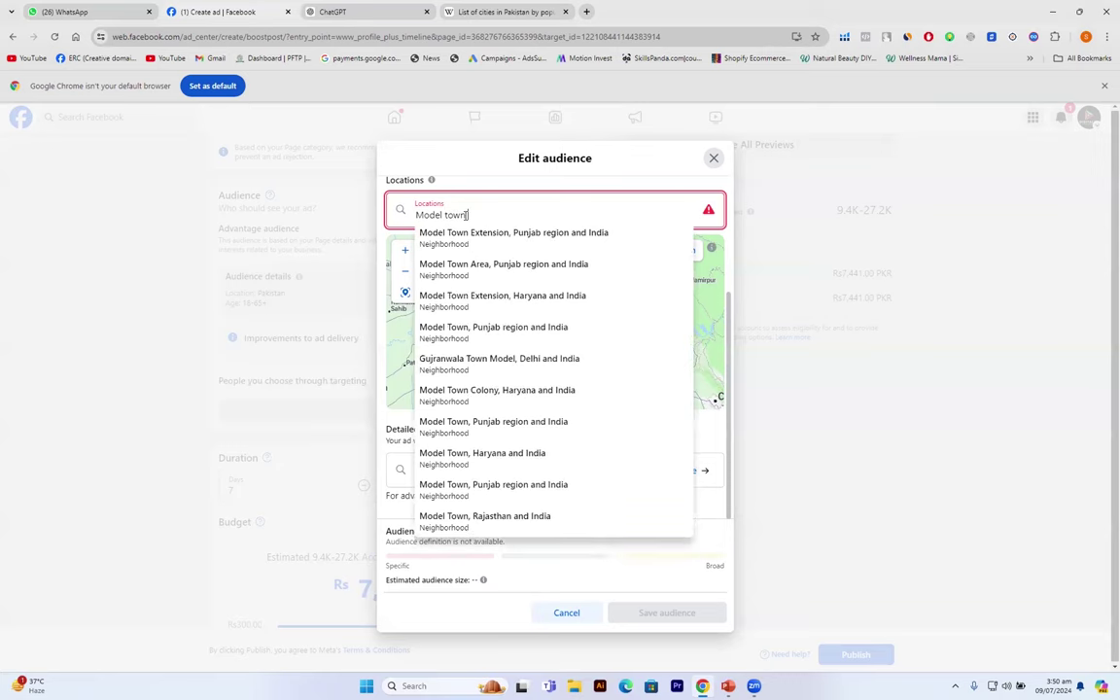
type(" lahore")
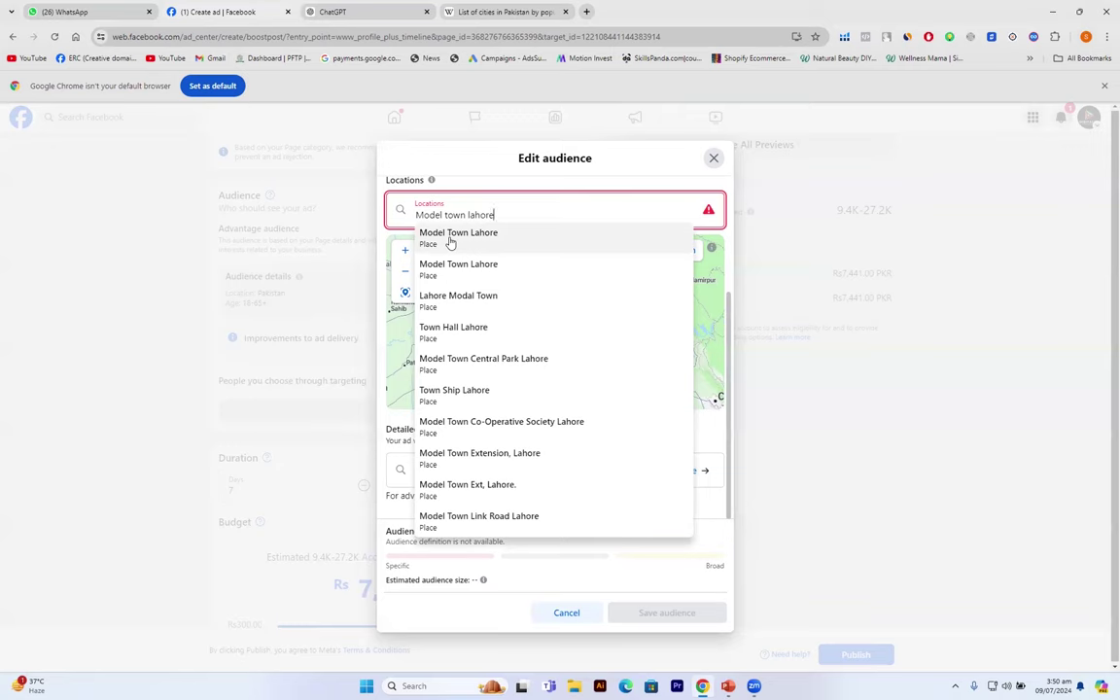
left_click(450, 242)
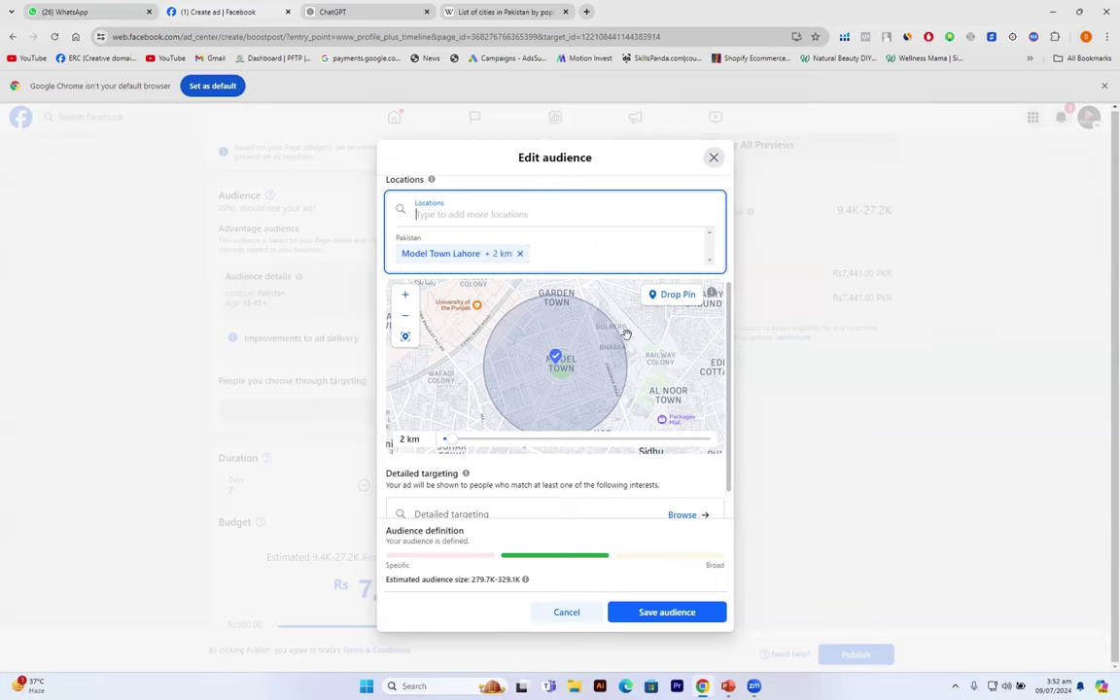
left_click(454, 442)
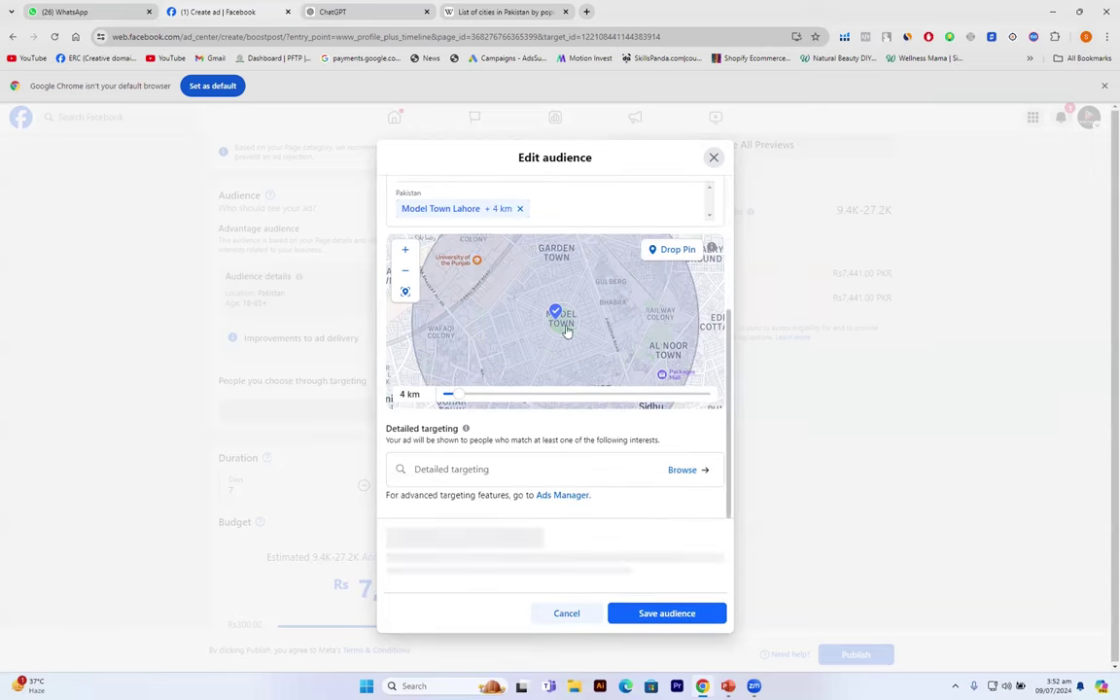
scroll(583, 313, "up", 2)
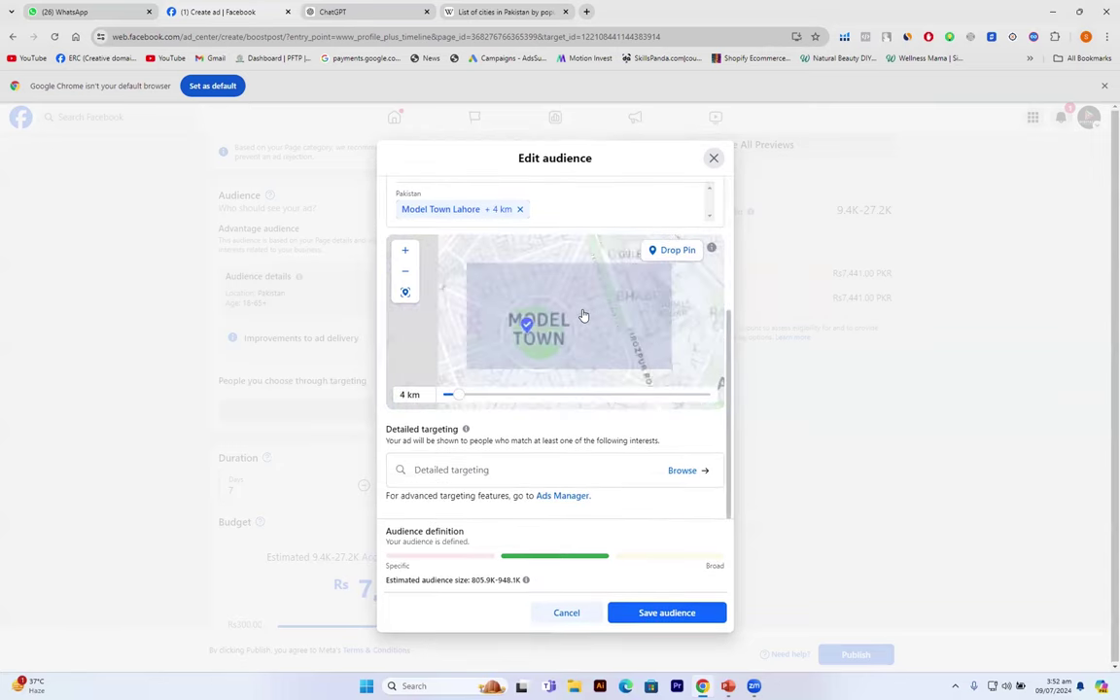
Step: Check the area covered around Model Town Lahore on the audience map and reduce its radius to 2 km
scroll(583, 314, "up", 1)
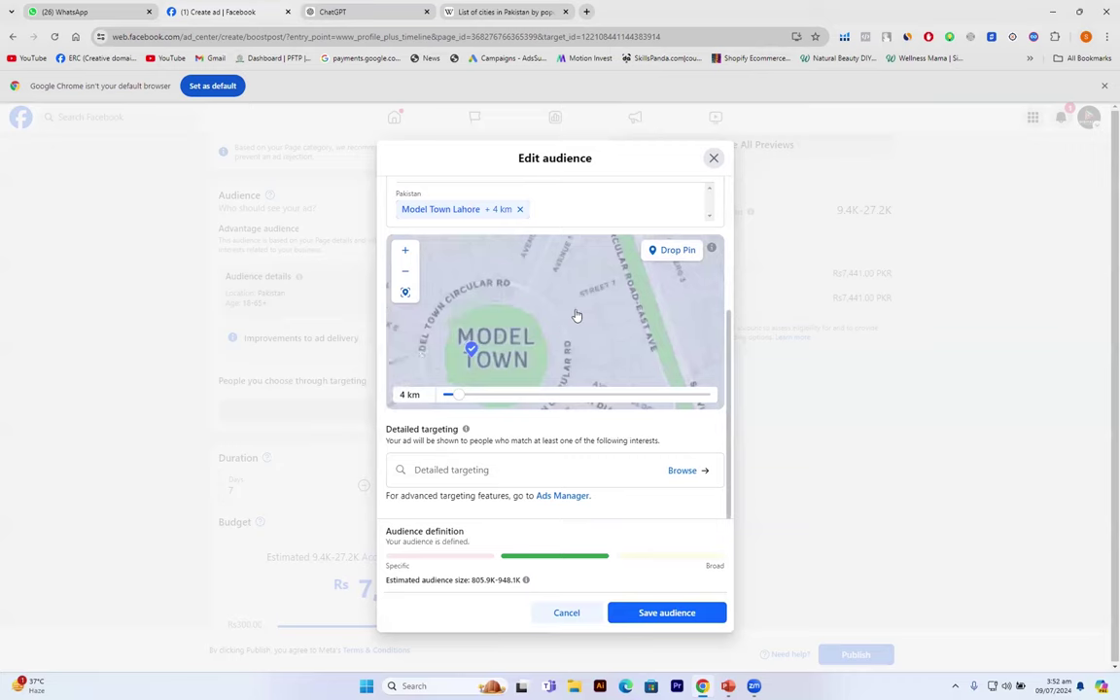
scroll(552, 315, "down", 2)
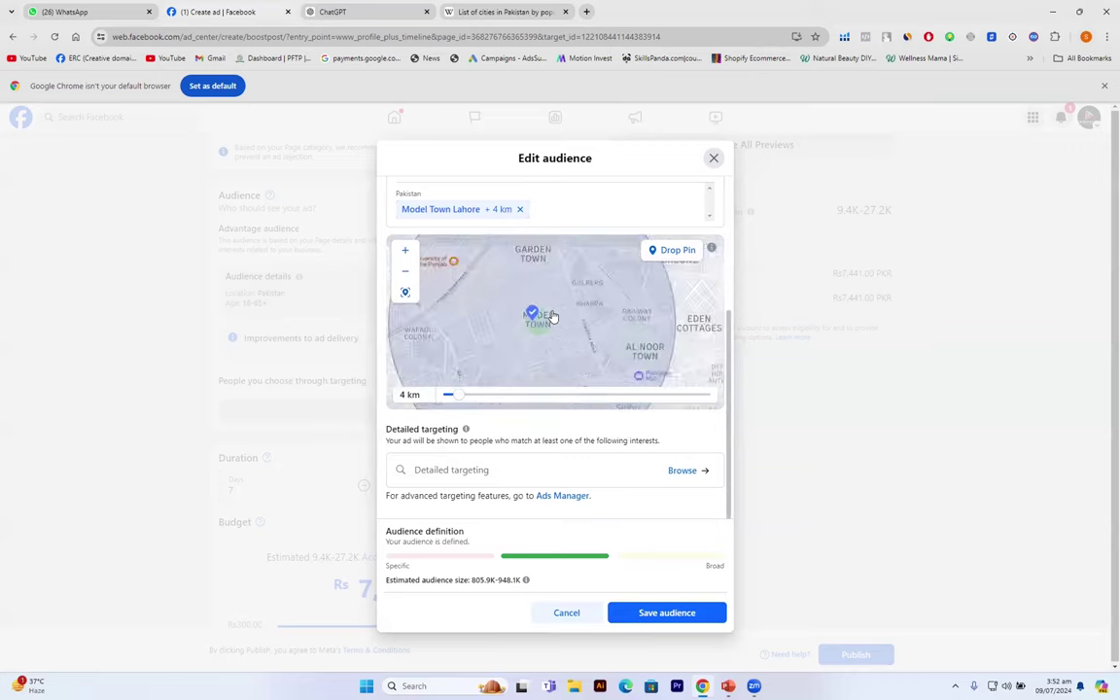
scroll(551, 316, "down", 1)
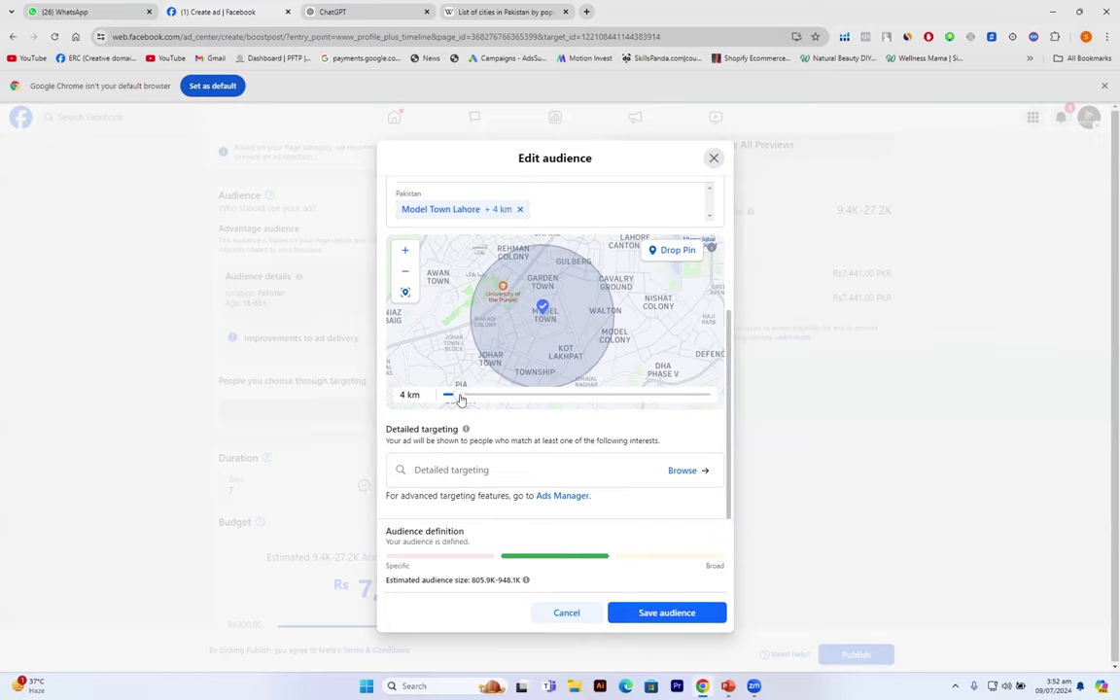
left_click_drag(460, 399, 448, 399)
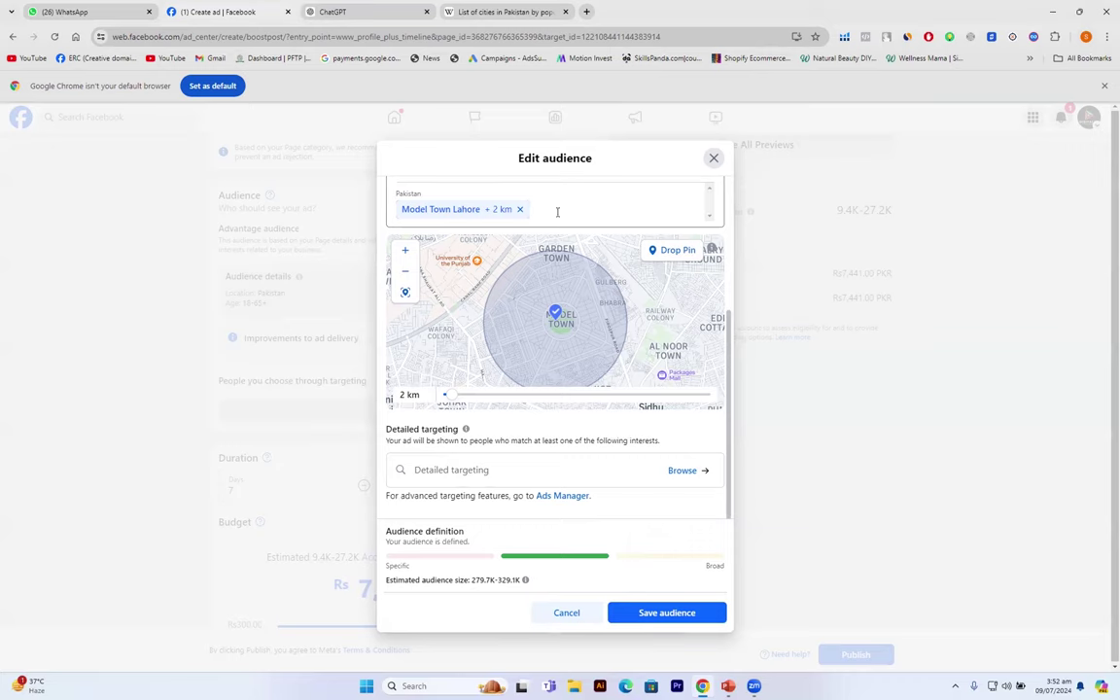
scroll(526, 312, "down", 3)
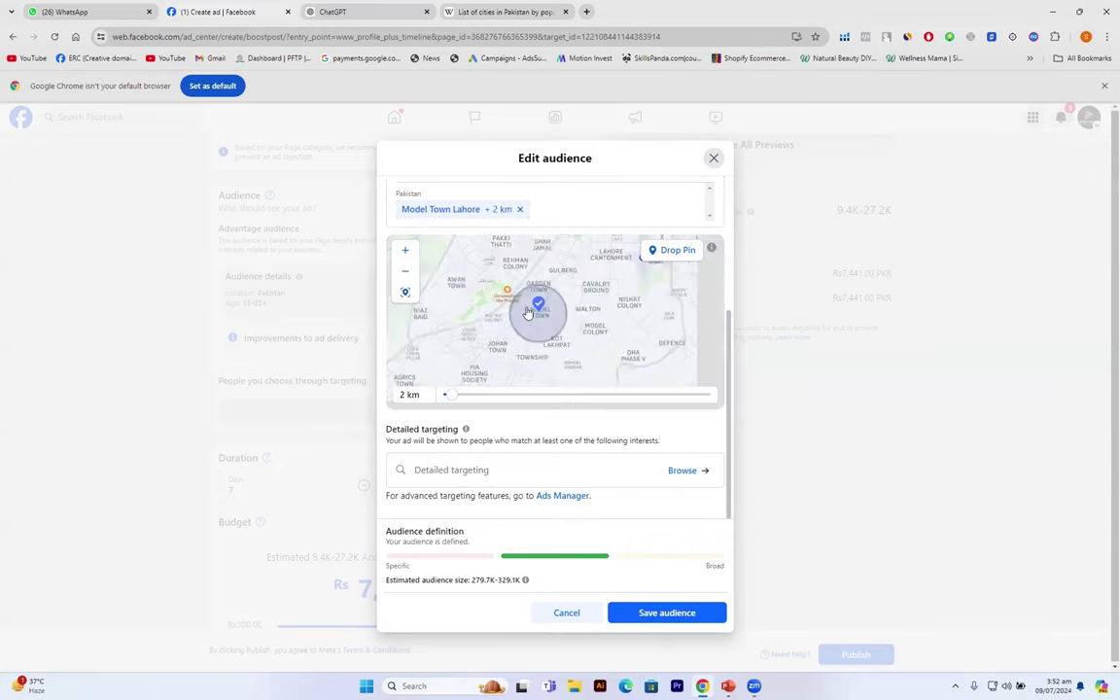
scroll(527, 312, "up", 1)
Step: Search the locations for johar town and add the first place named Johar Town Lahore to the audience
left_click(559, 210)
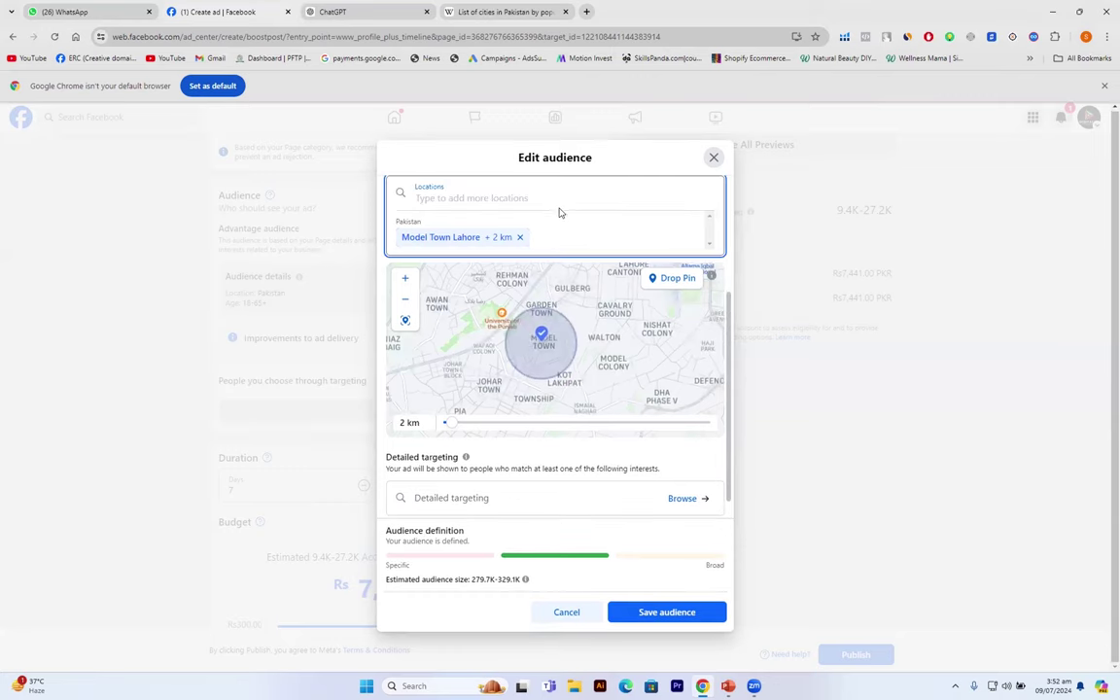
type("joh")
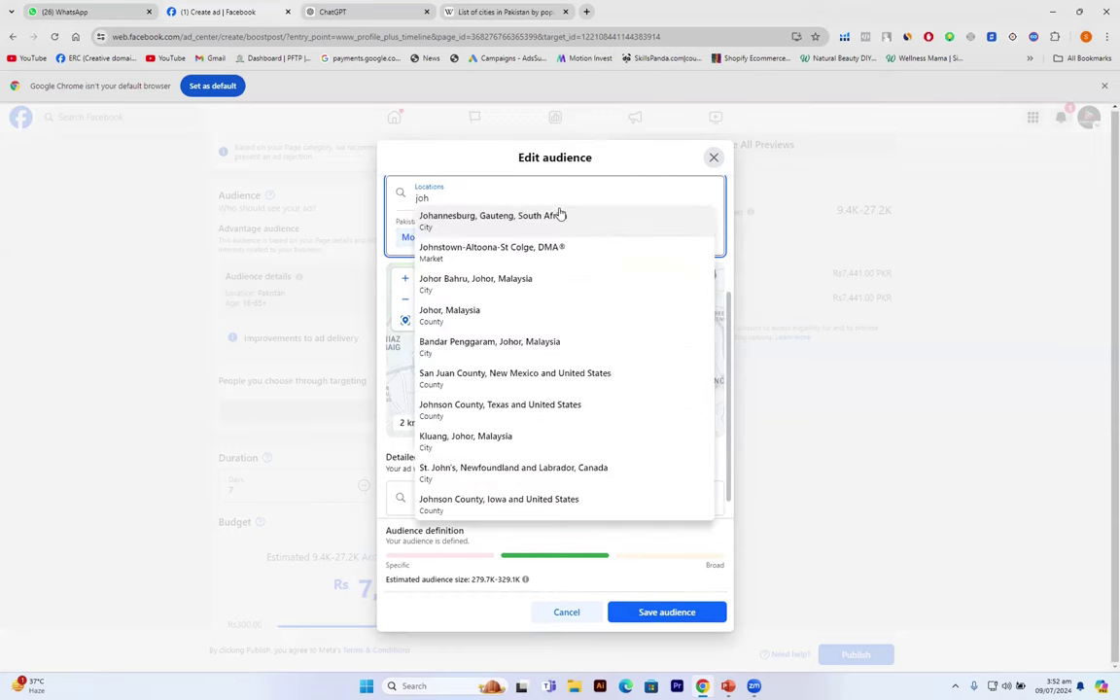
type("ar town")
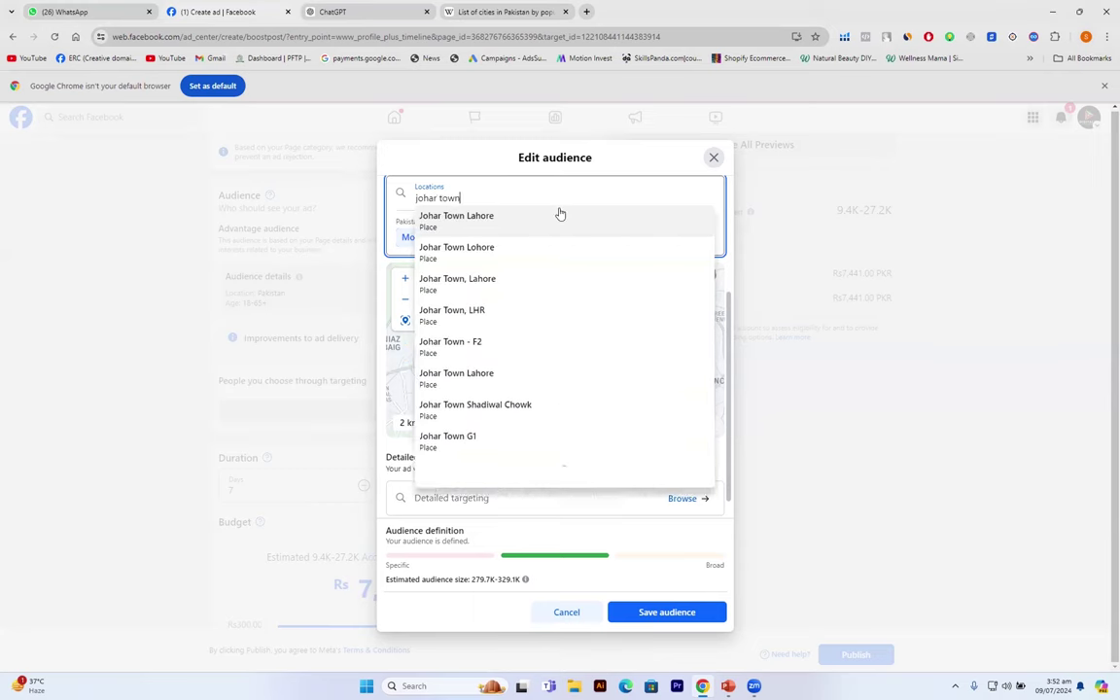
left_click(505, 217)
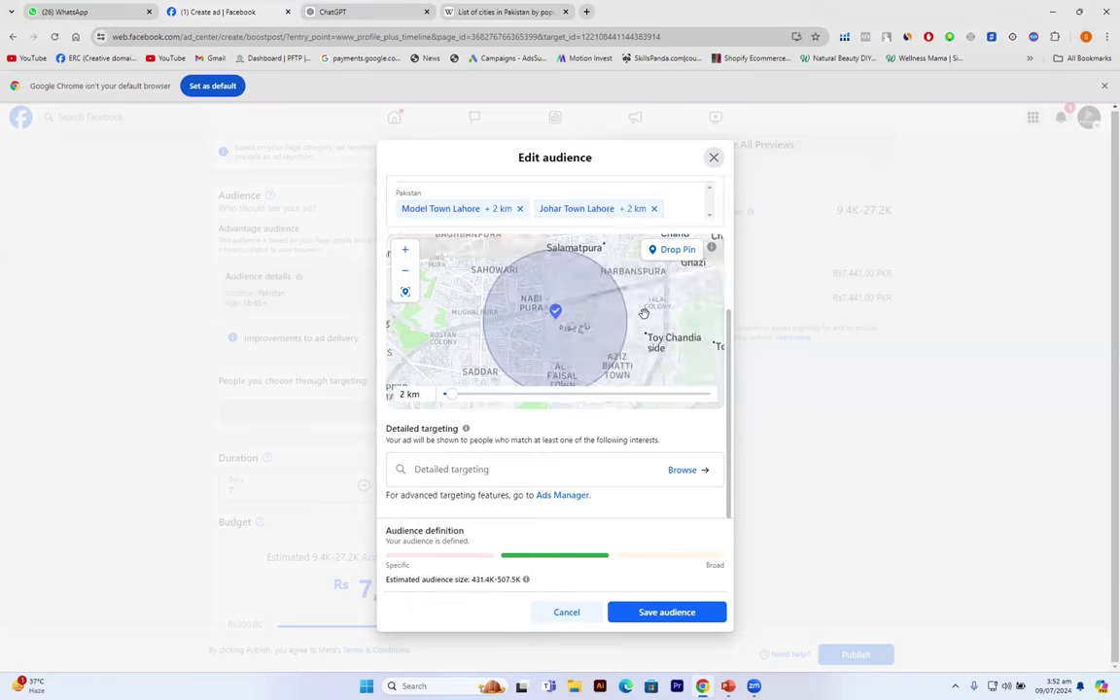
Step: Examine on the audience map where the Johar Town Lahore radius lies relative to Model Town and the surrounding Lahore neighbourhoods
scroll(642, 312, "down", 5)
scroll(642, 312, "down", 2)
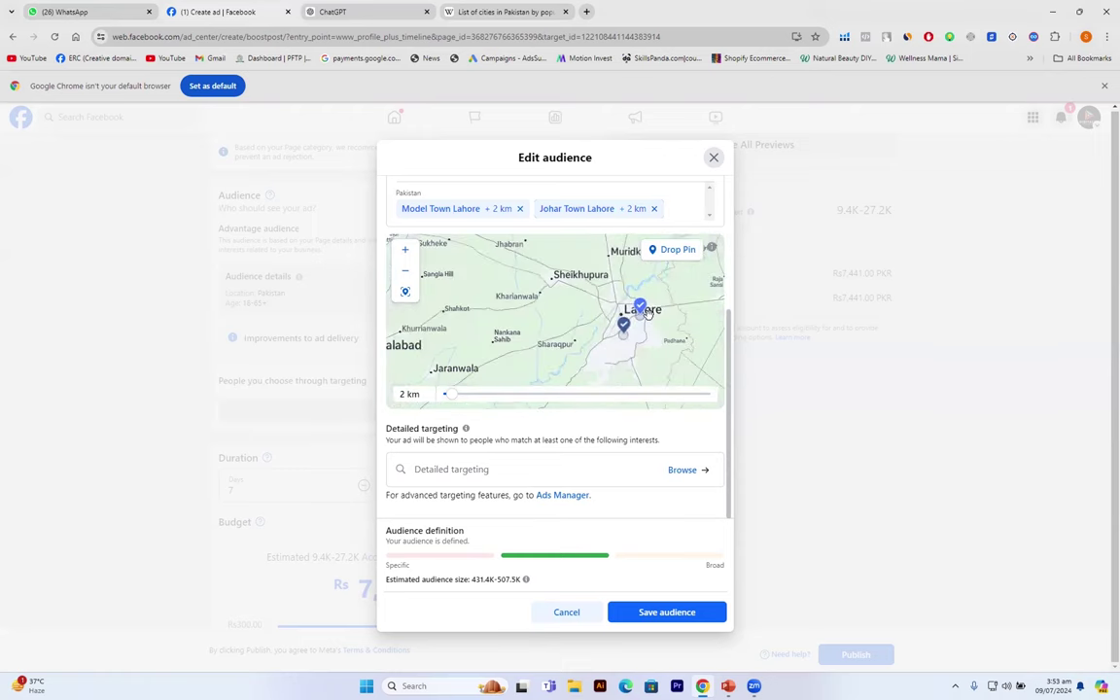
scroll(642, 312, "up", 3)
scroll(643, 312, "down", 3)
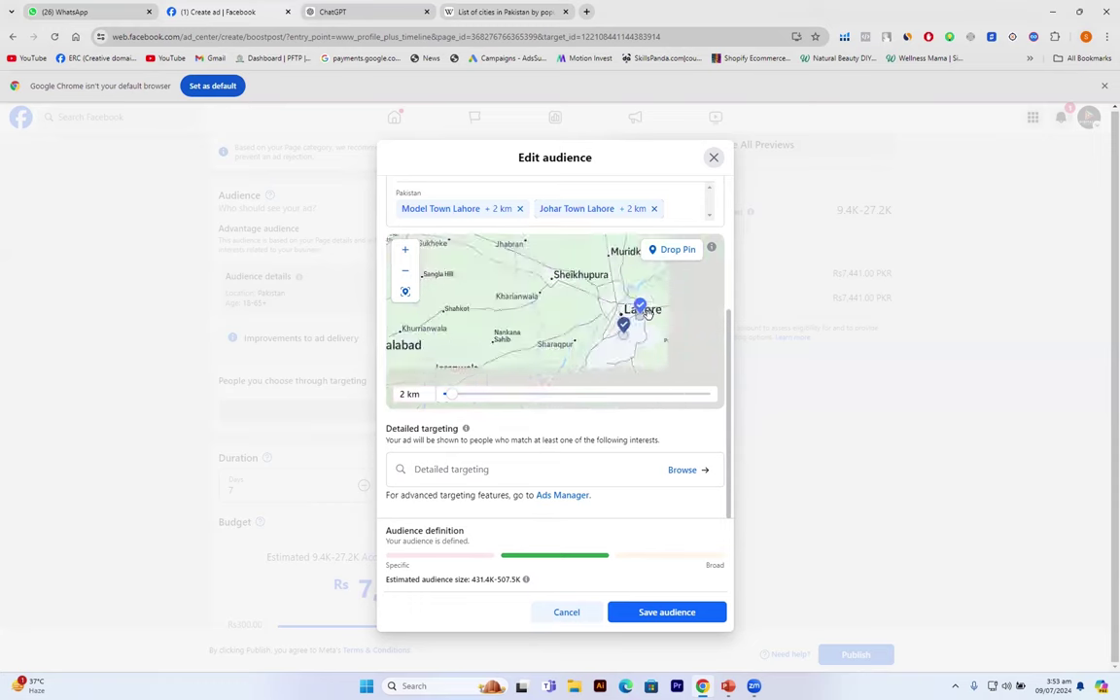
scroll(643, 312, "up", 2)
scroll(646, 313, "down", 1)
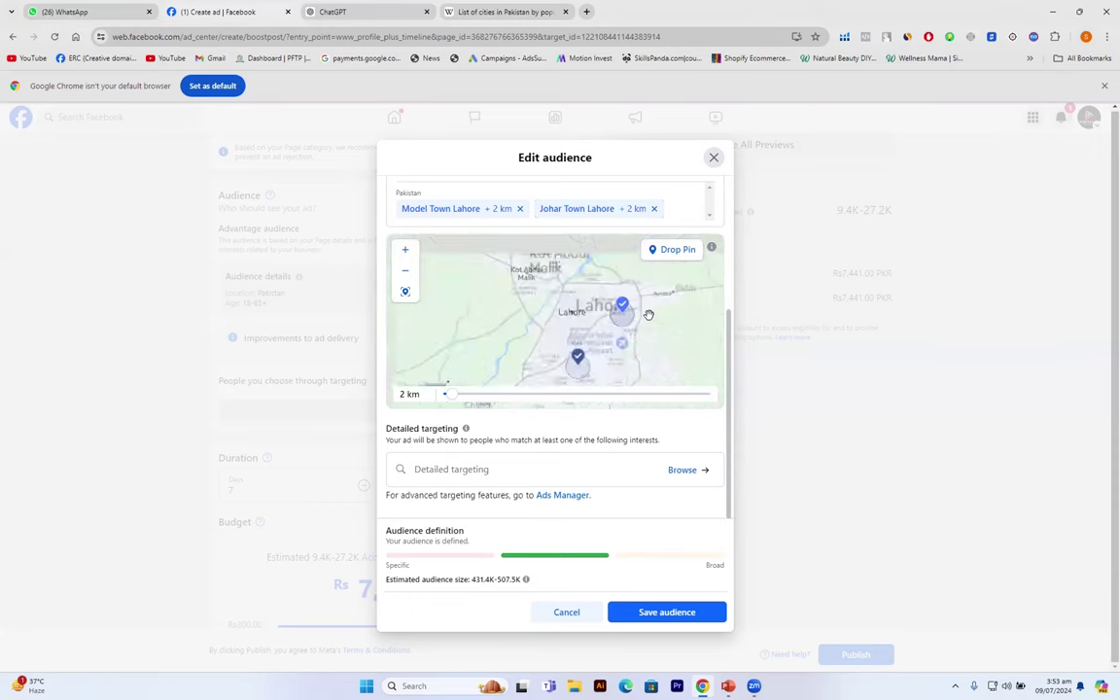
scroll(648, 314, "up", 2)
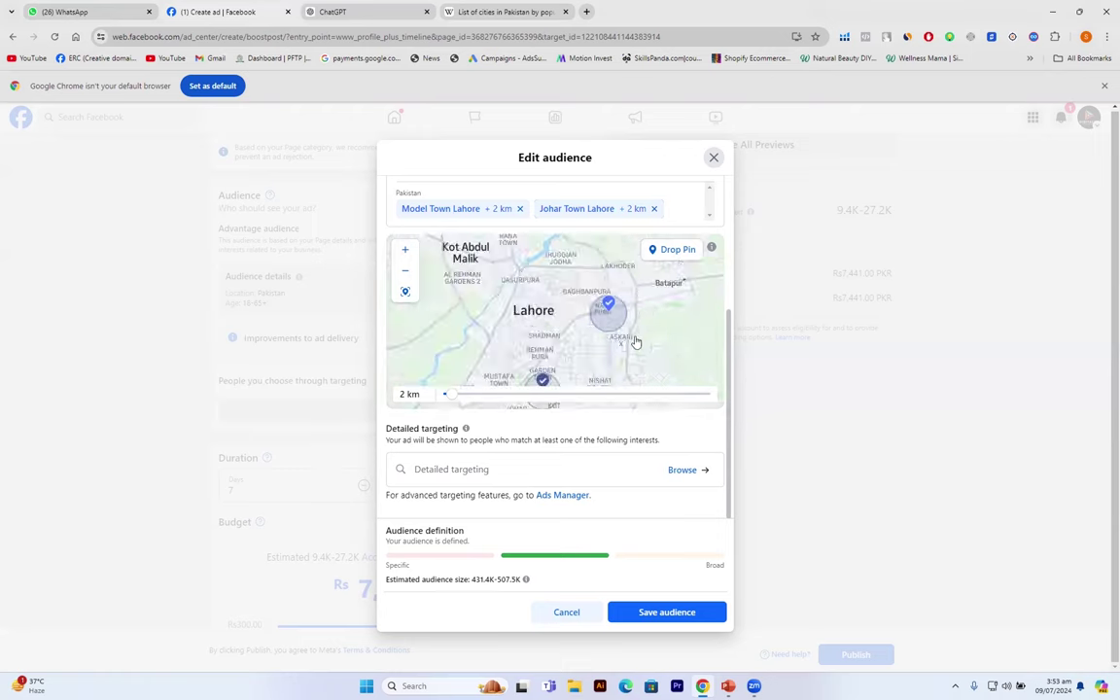
scroll(633, 340, "up", 4)
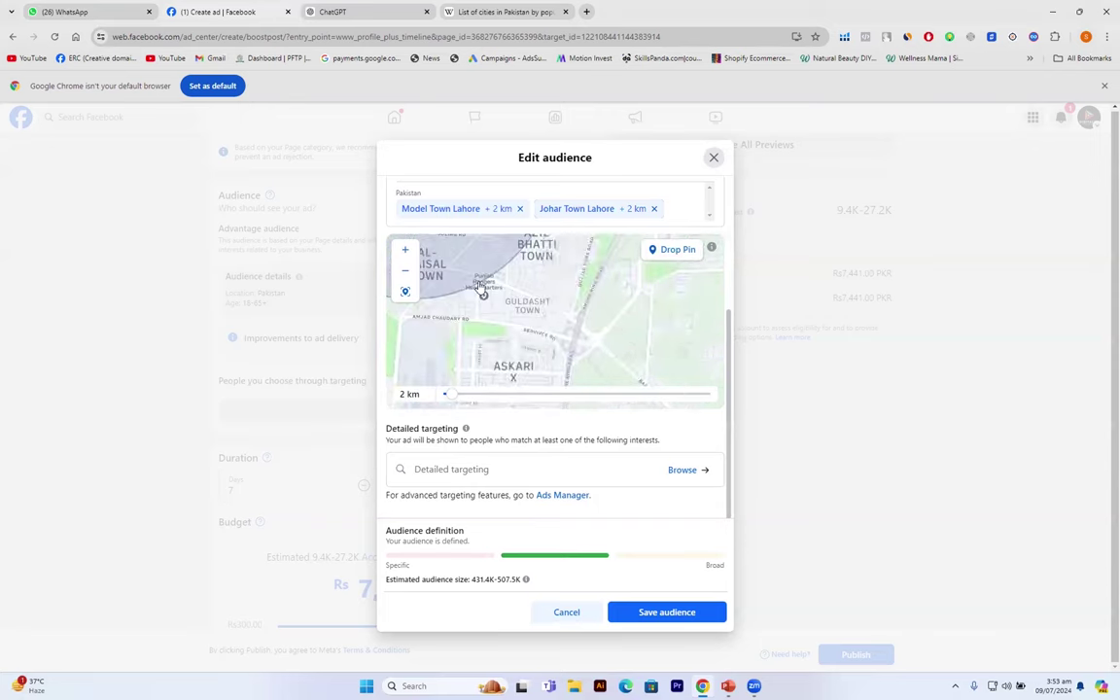
left_click_drag(460, 281, 635, 378)
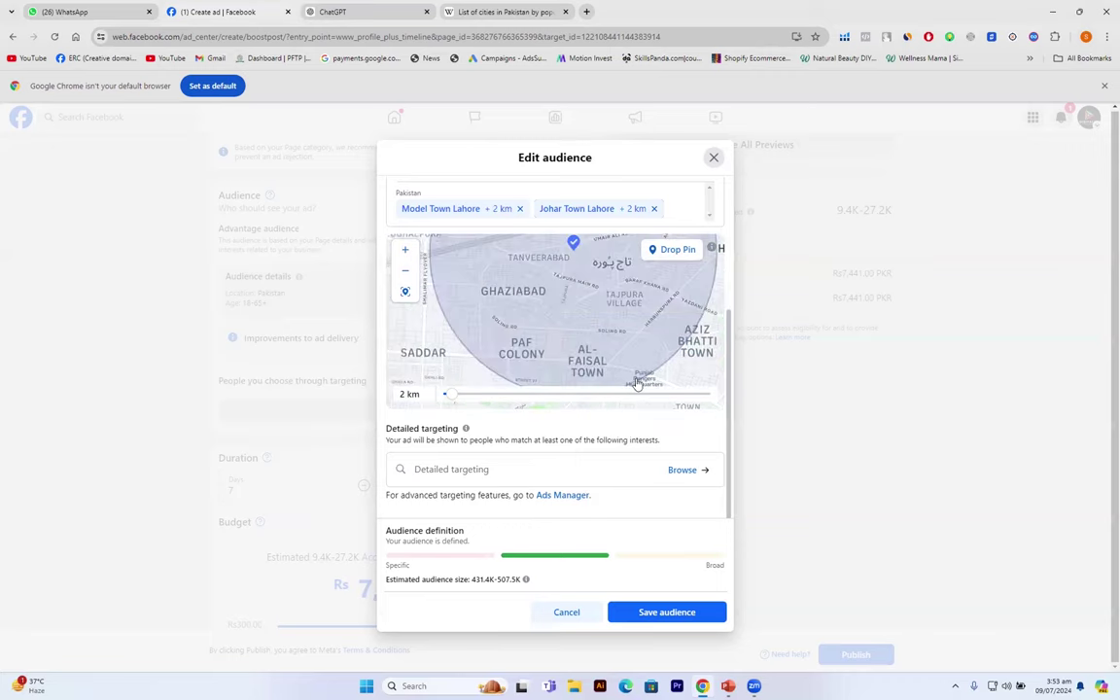
scroll(636, 382, "down", 3)
scroll(636, 383, "down", 3)
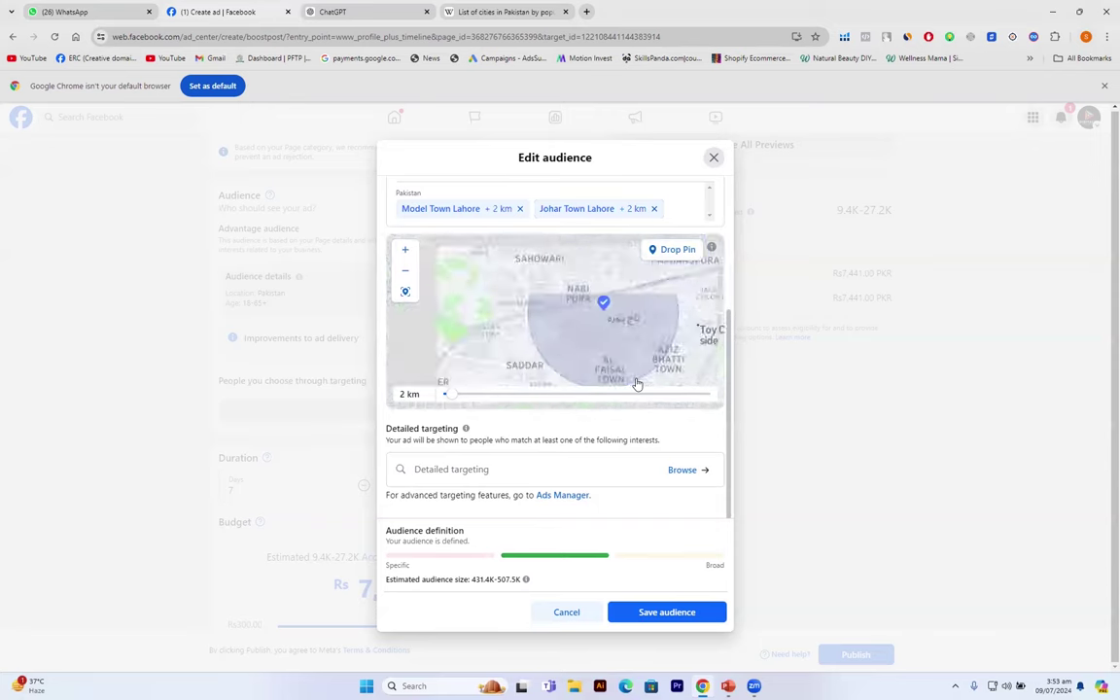
left_click_drag(684, 315, 651, 245)
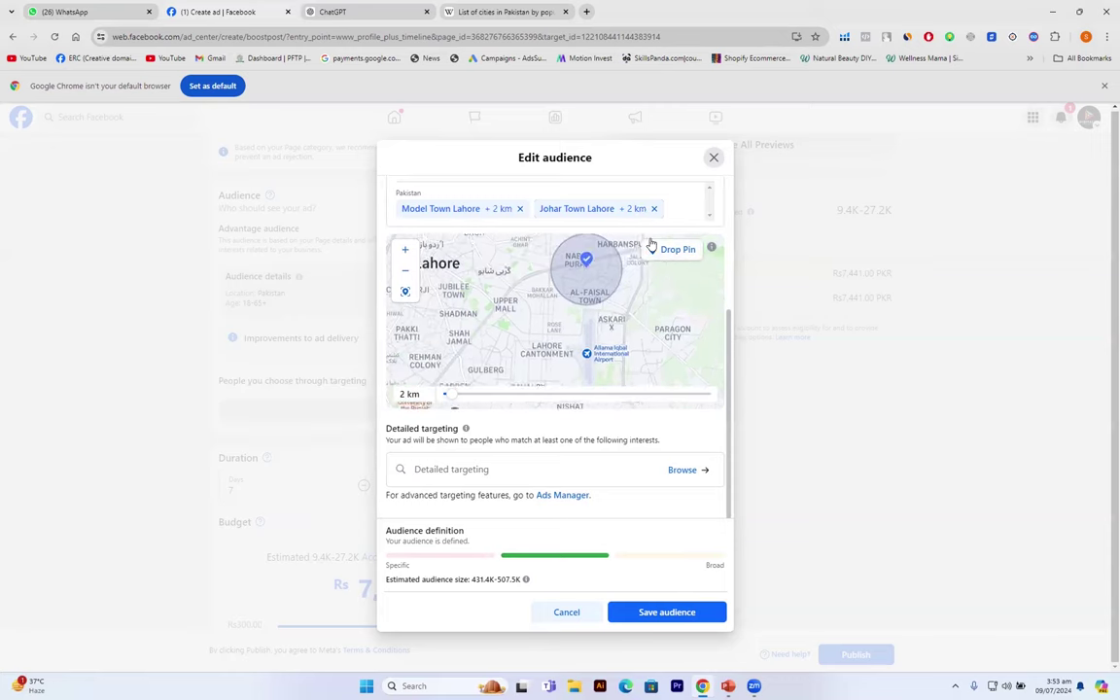
left_click_drag(519, 336, 472, 371)
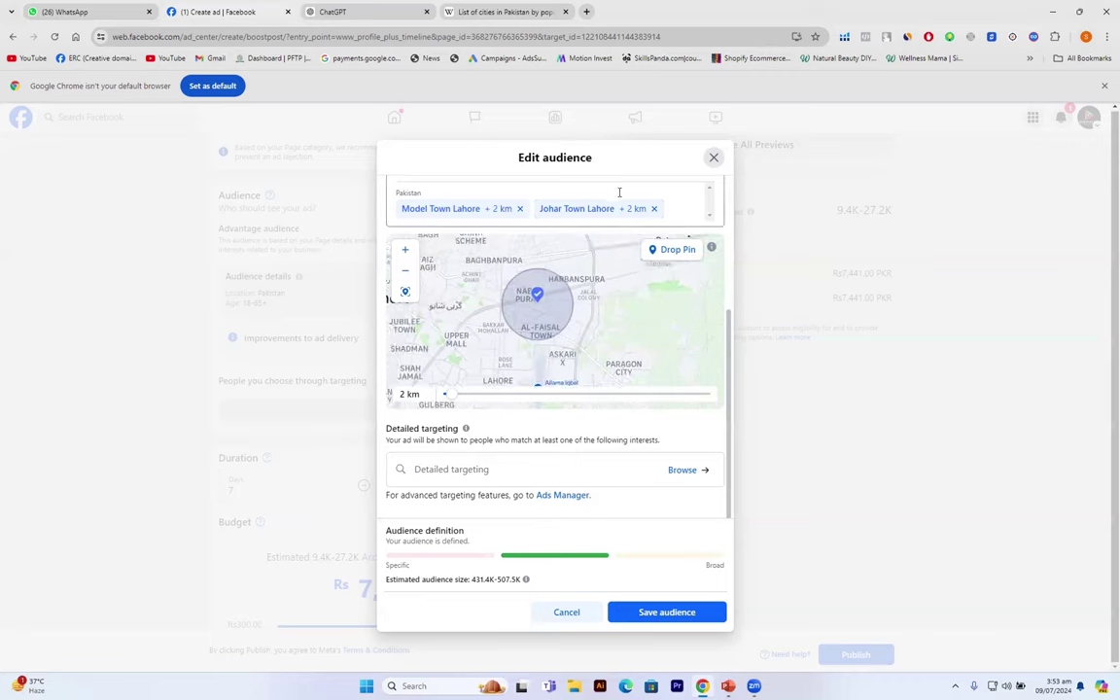
Step: Try adding the neighborhood Defence Colony, Punjab region and India, as an audience location, and remove it again
left_click(461, 188)
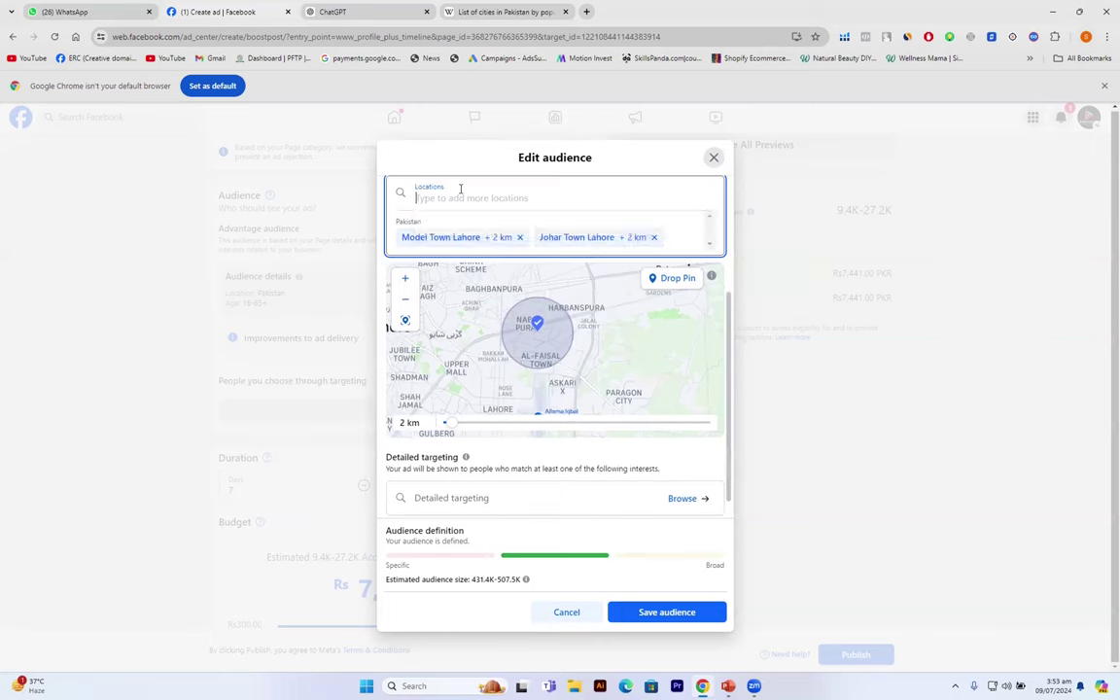
type("DHA")
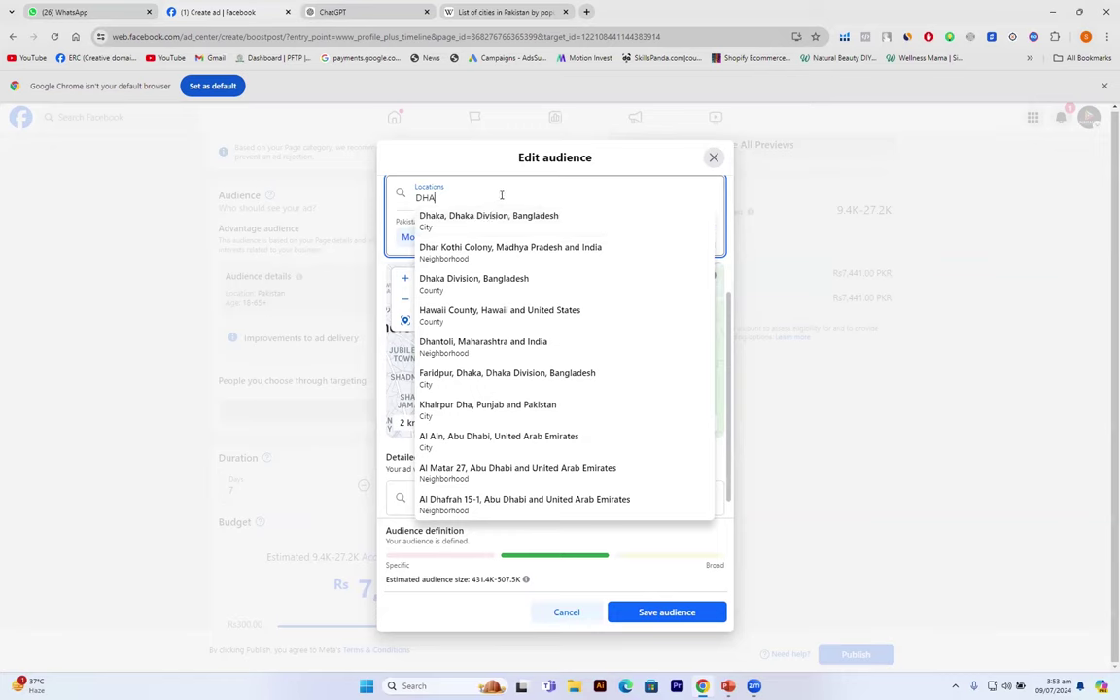
key("BackSpace")
key("BackSpace")
key("BackSpace")
type("d")
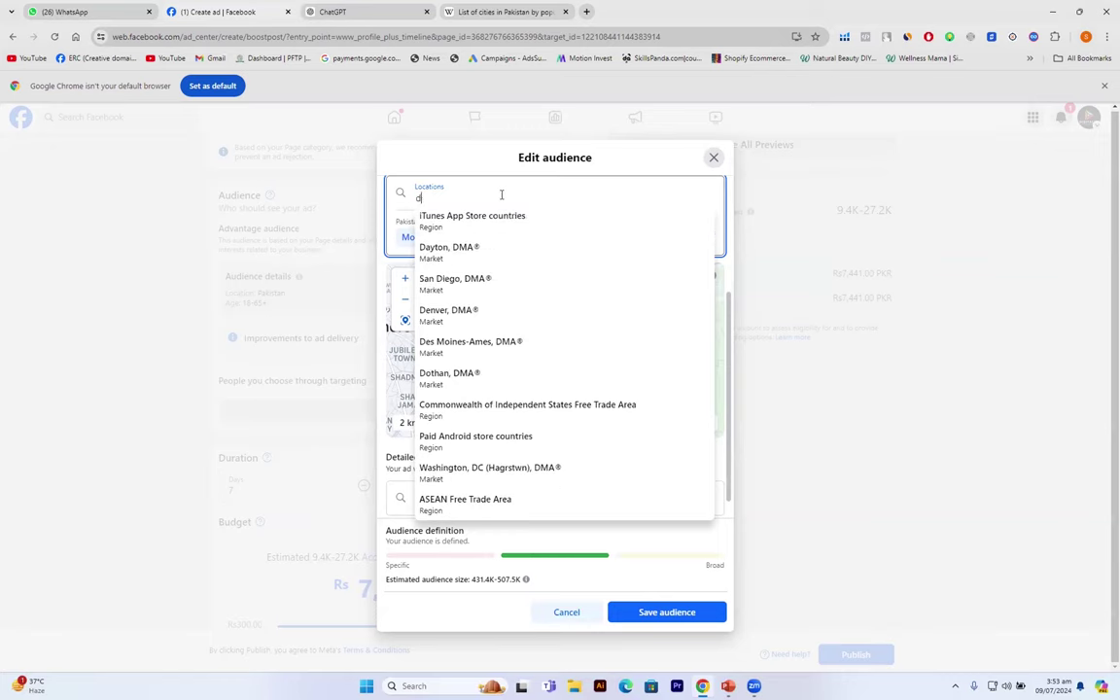
type("efence")
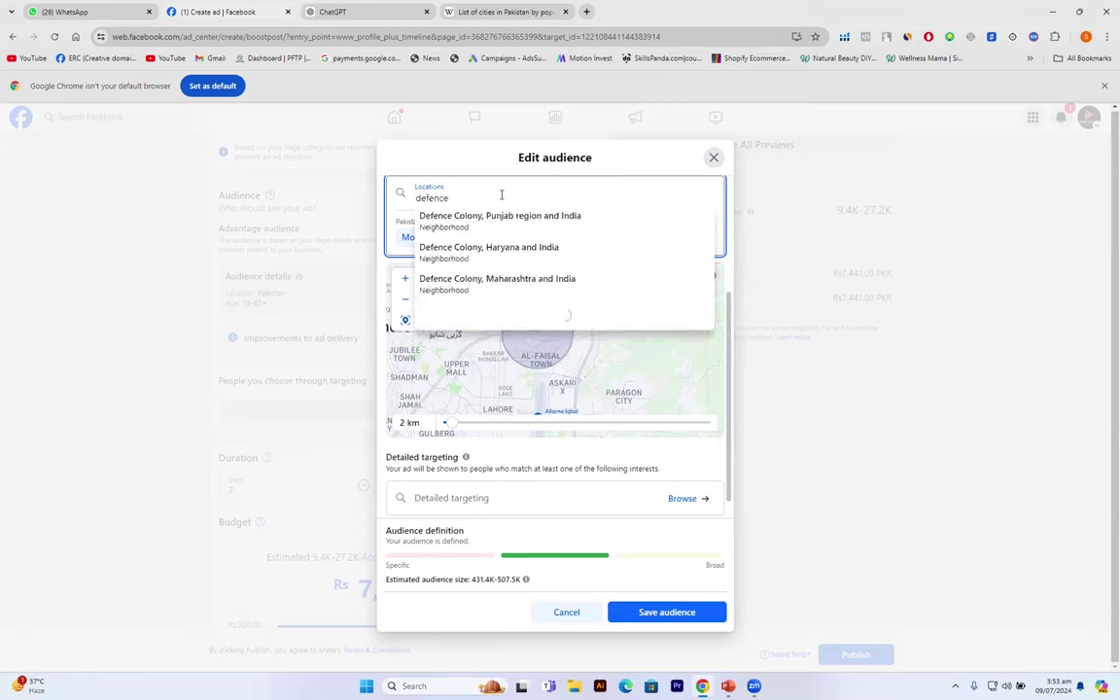
left_click(554, 224)
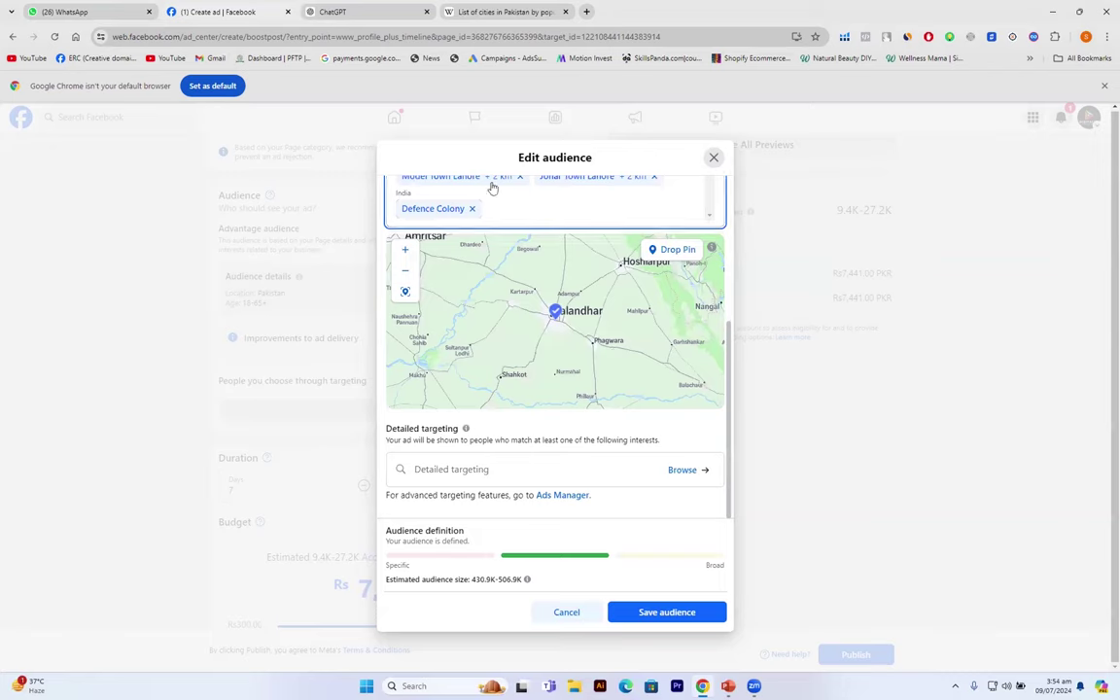
scroll(494, 201, "up", 1)
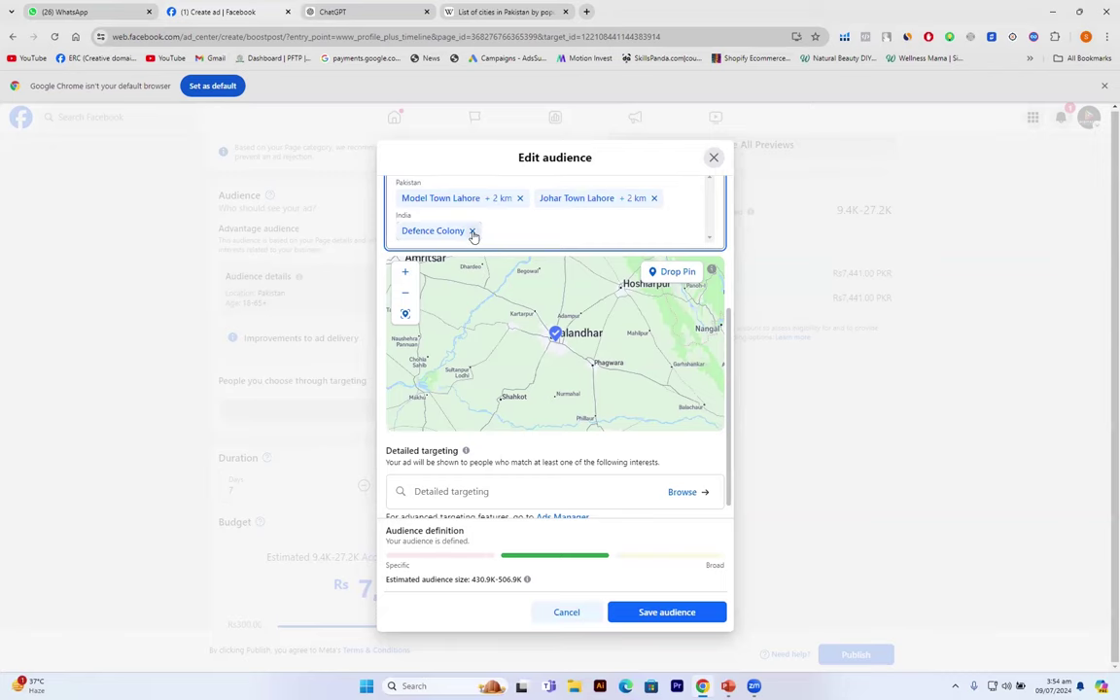
key("BackSpace")
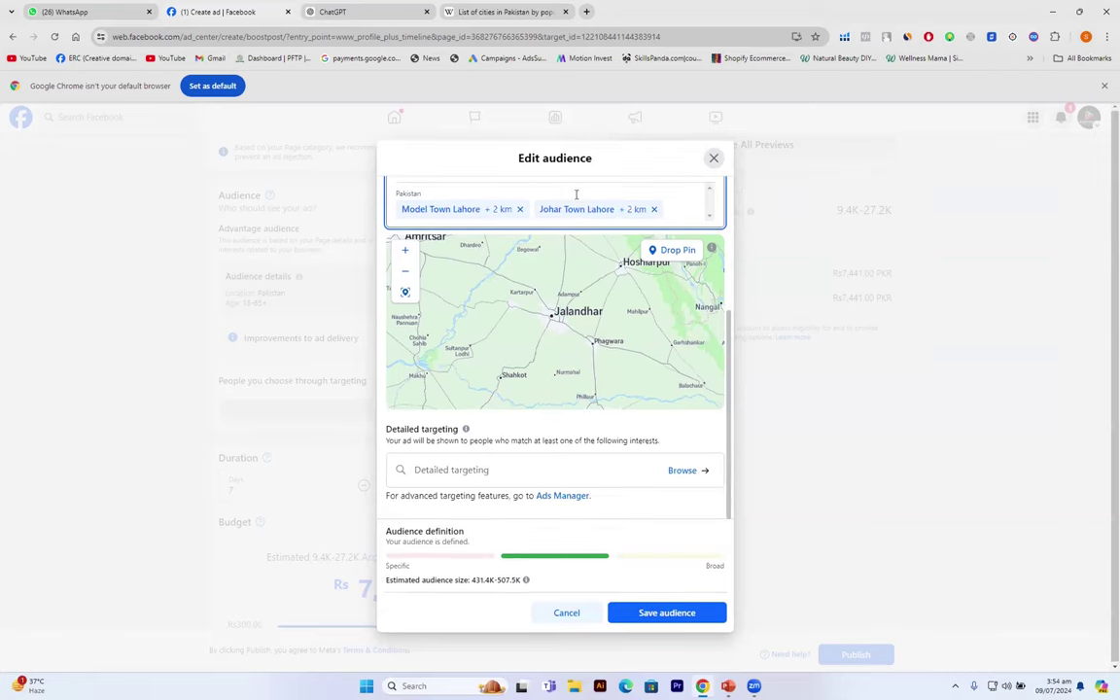
Step: Search the locations for defence and add the place Defence,lahore to the audience
type("de")
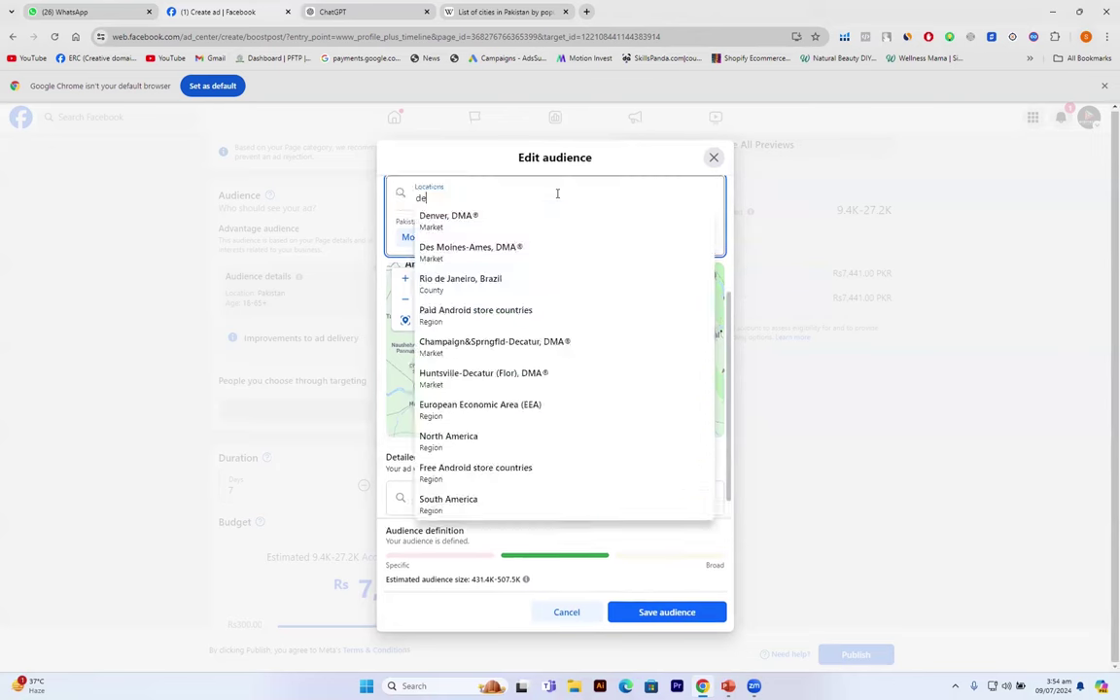
type("fence")
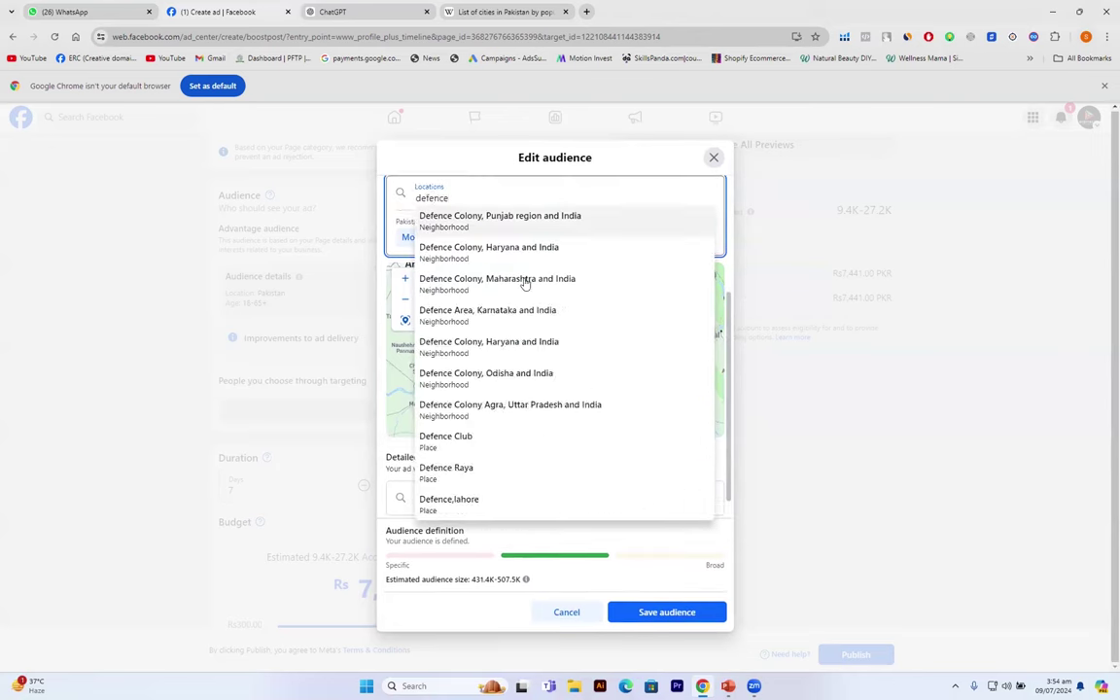
left_click(469, 508)
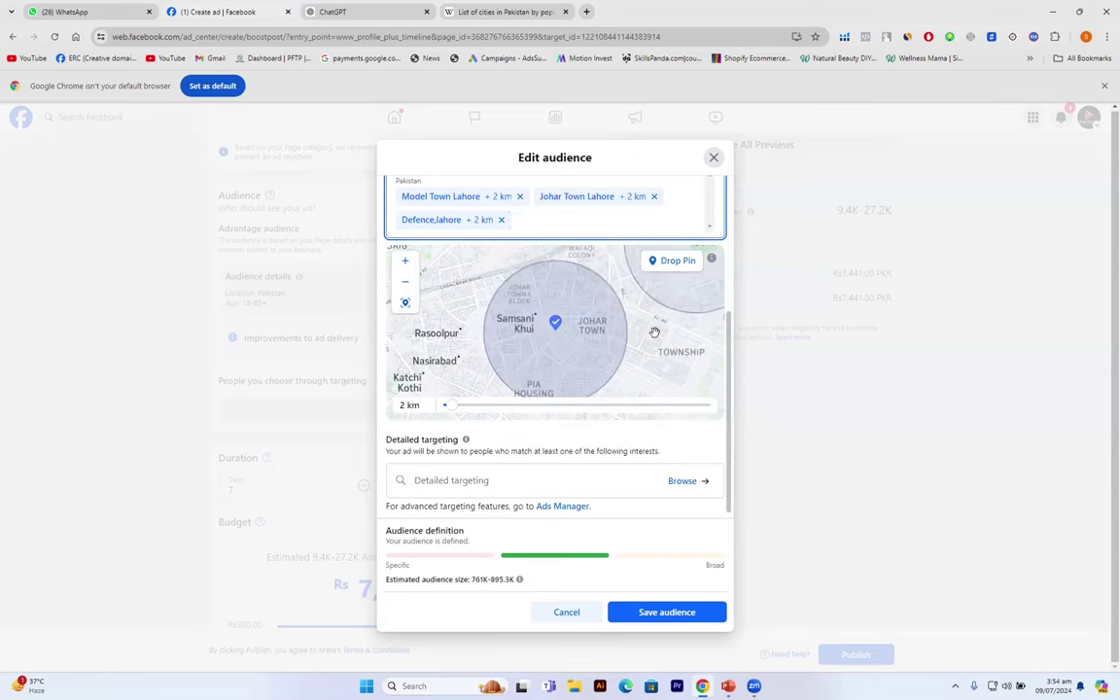
Step: Examine on the audience map how the three targeted Lahore areas are distributed across the city and its surroundings
scroll(654, 333, "down", 5)
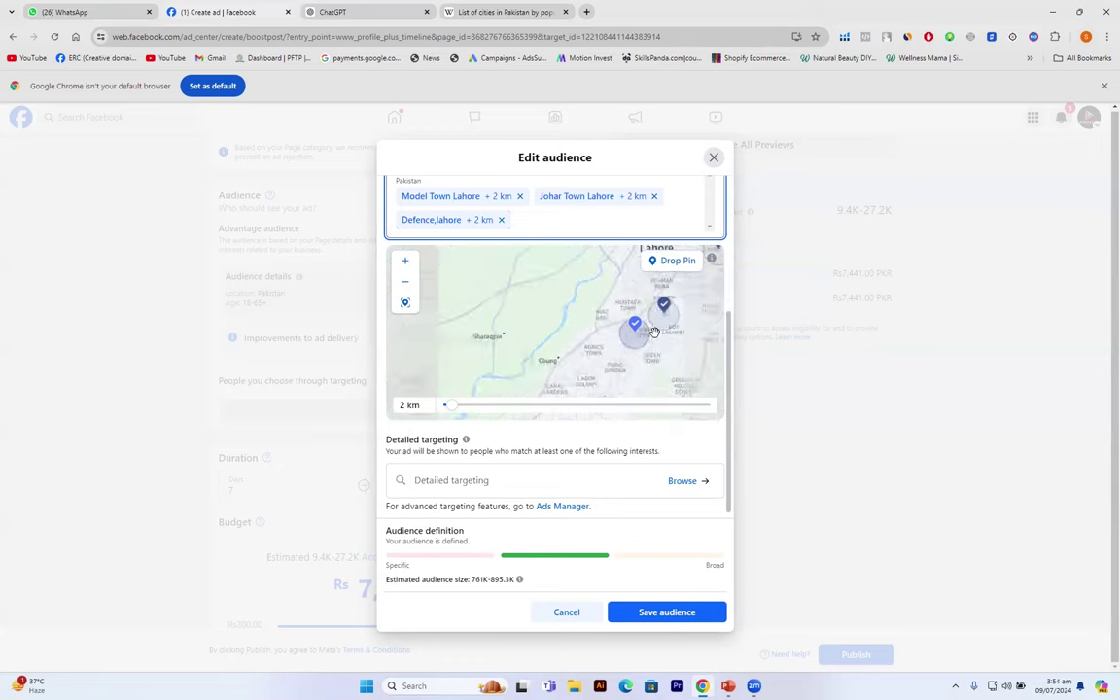
left_click_drag(654, 333, 550, 370)
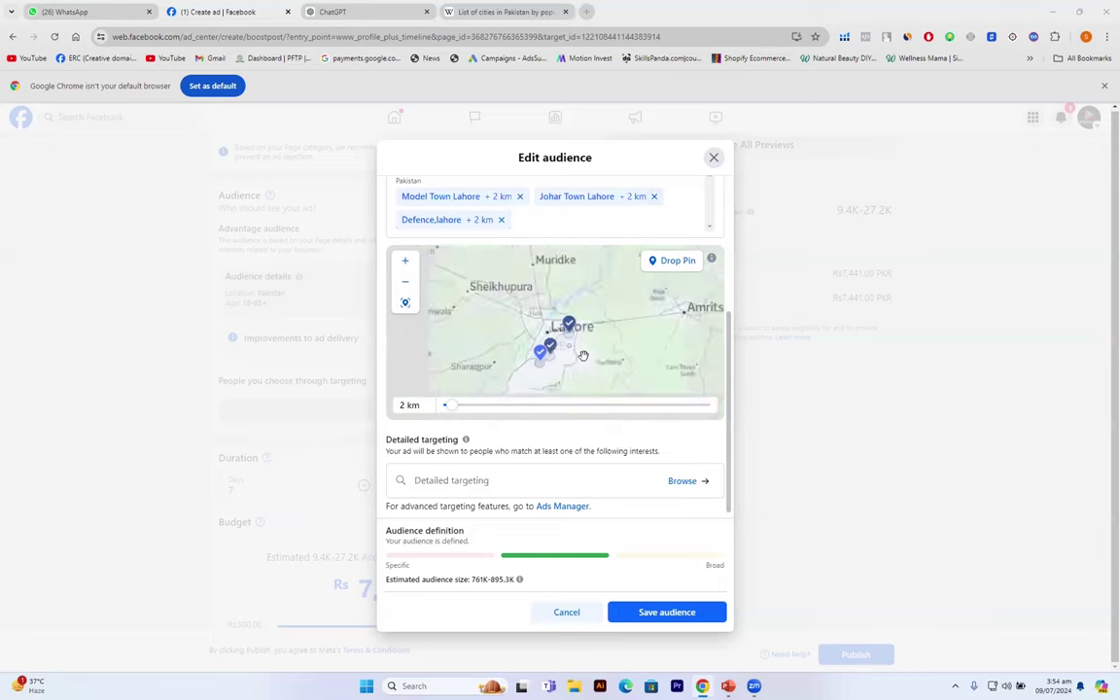
scroll(583, 355, "up", 5)
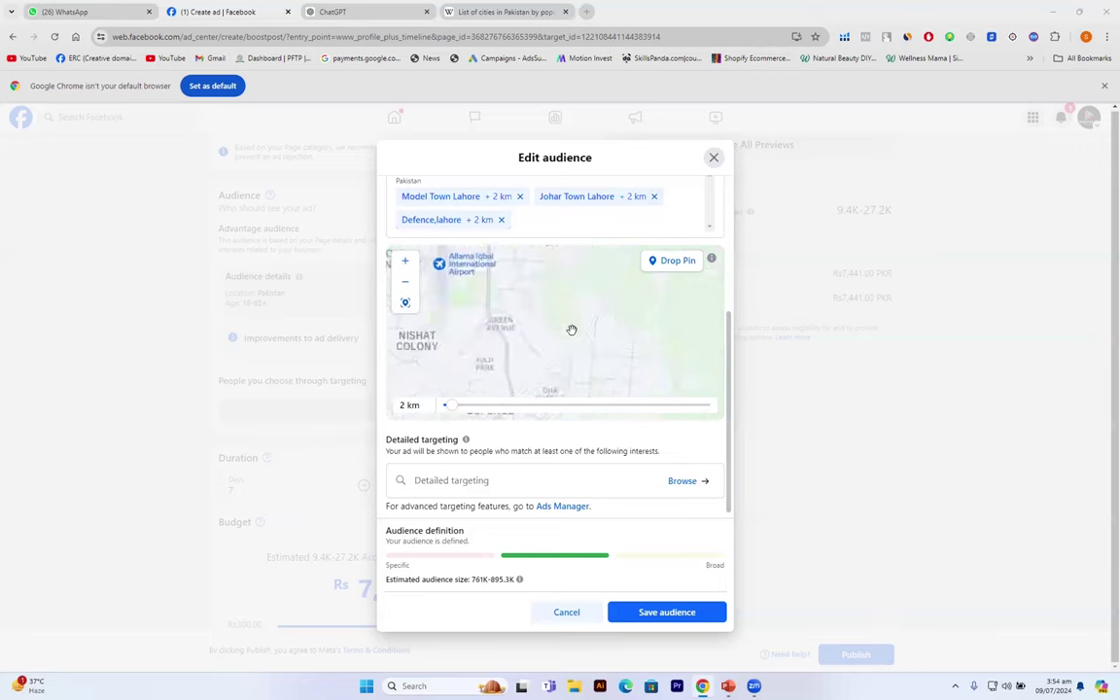
scroll(572, 329, "up", 2)
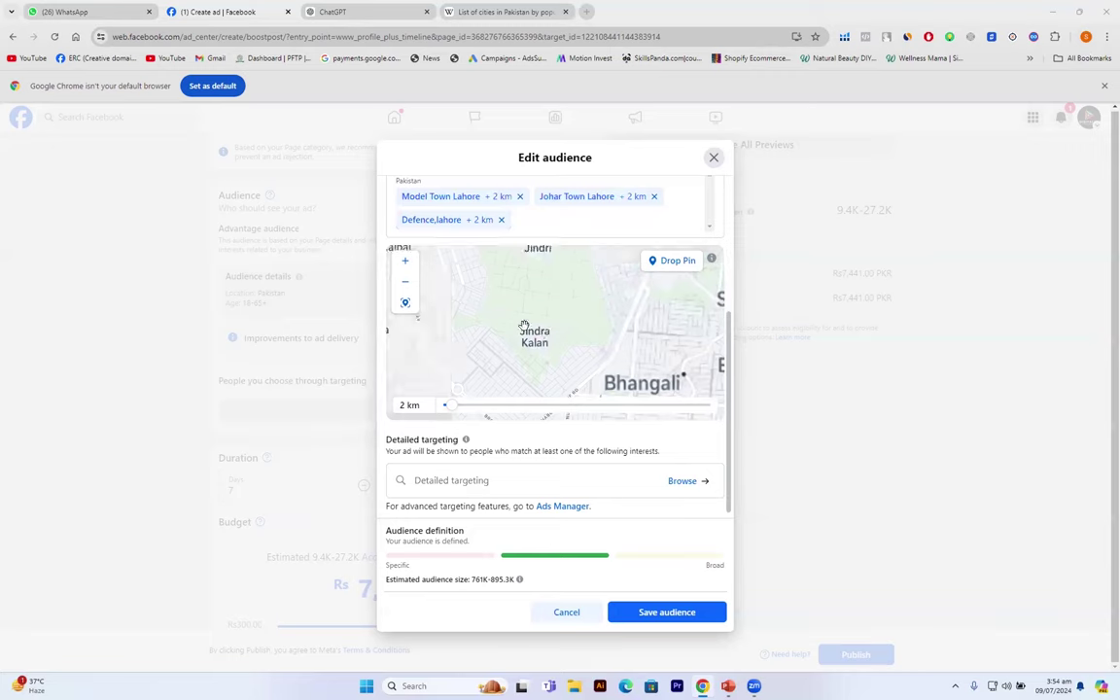
scroll(522, 327, "down", 6)
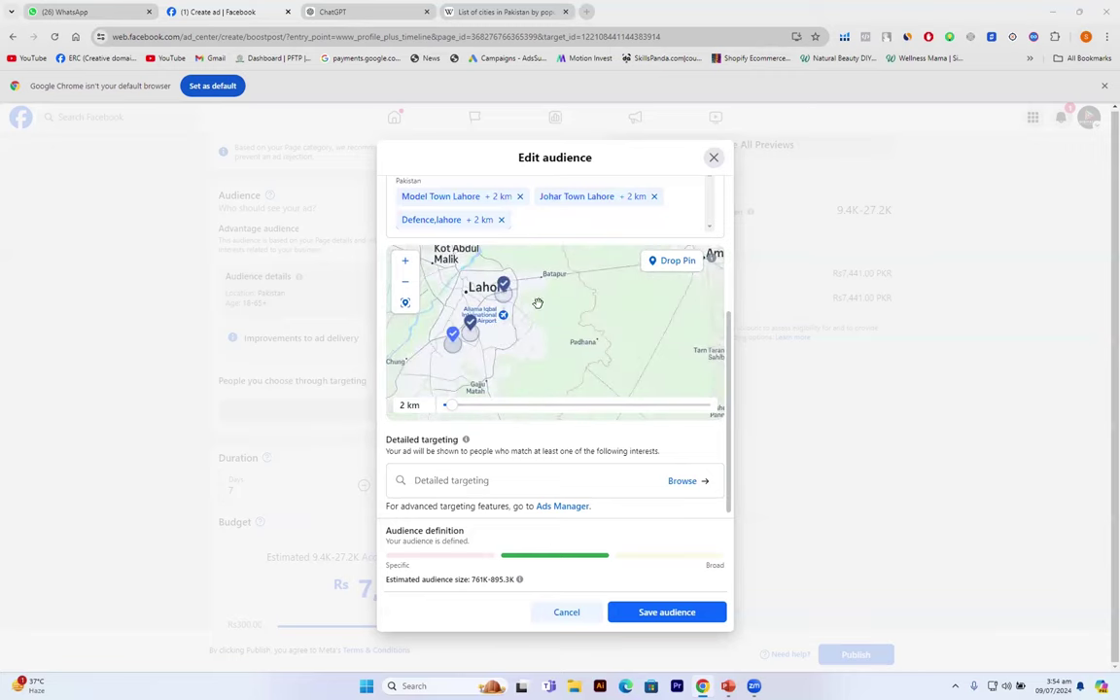
scroll(537, 304, "up", 2)
scroll(534, 303, "down", 2)
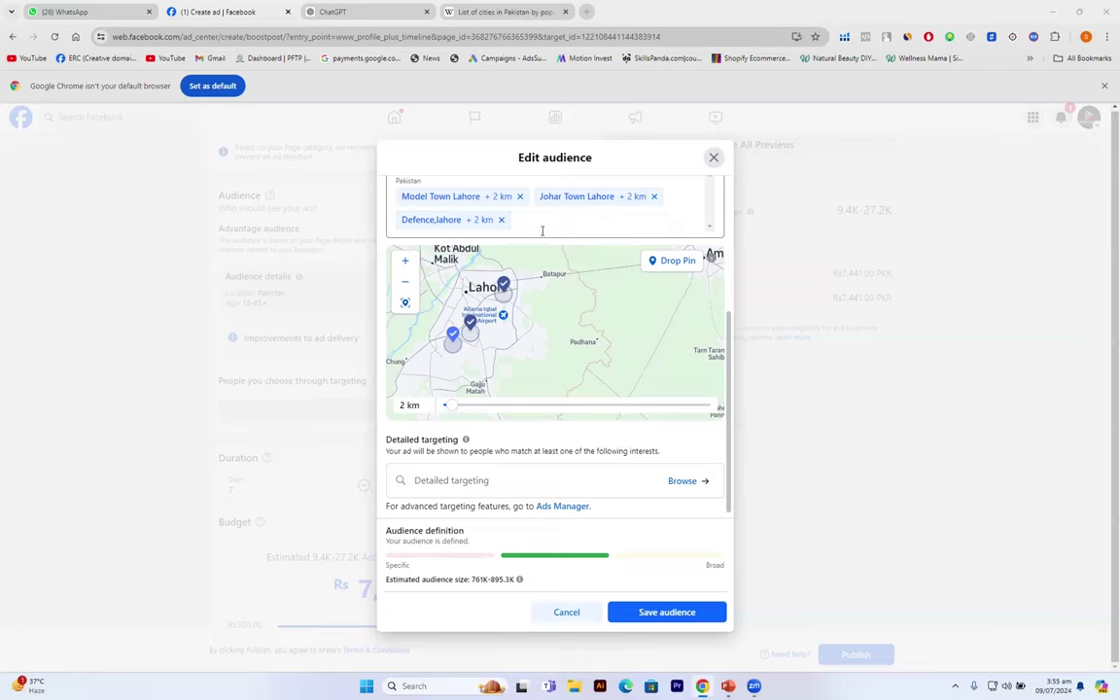
Step: Search Google in a new browser tab for posh areas in lahore
left_click(454, 182)
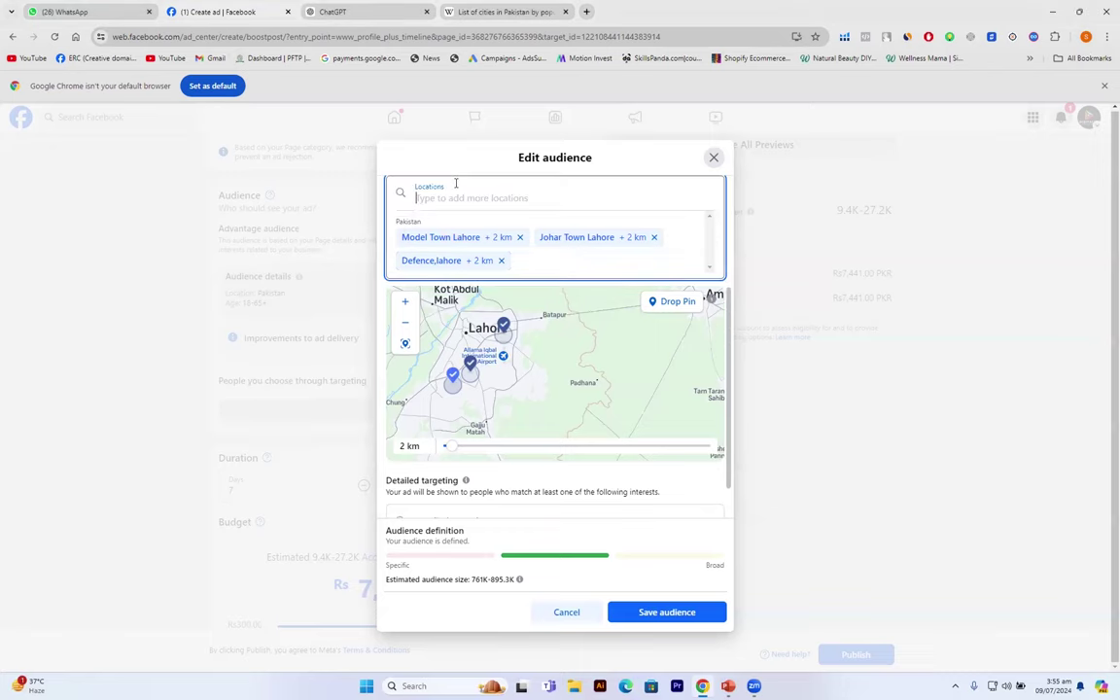
left_click(586, 12)
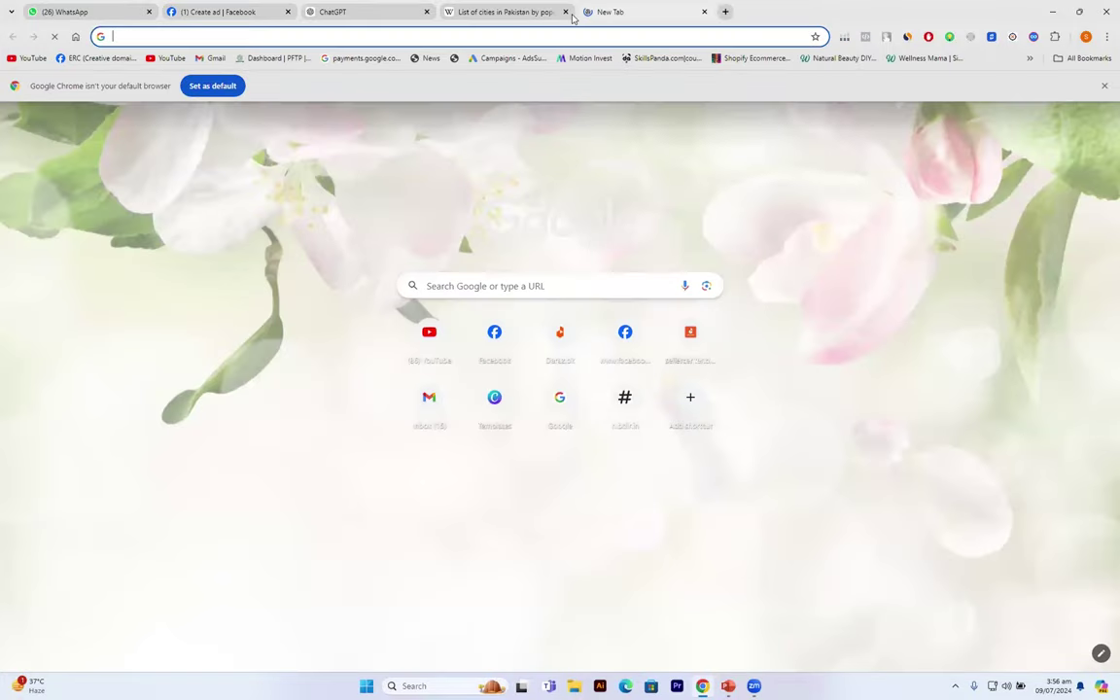
left_click(459, 285)
type("pi")
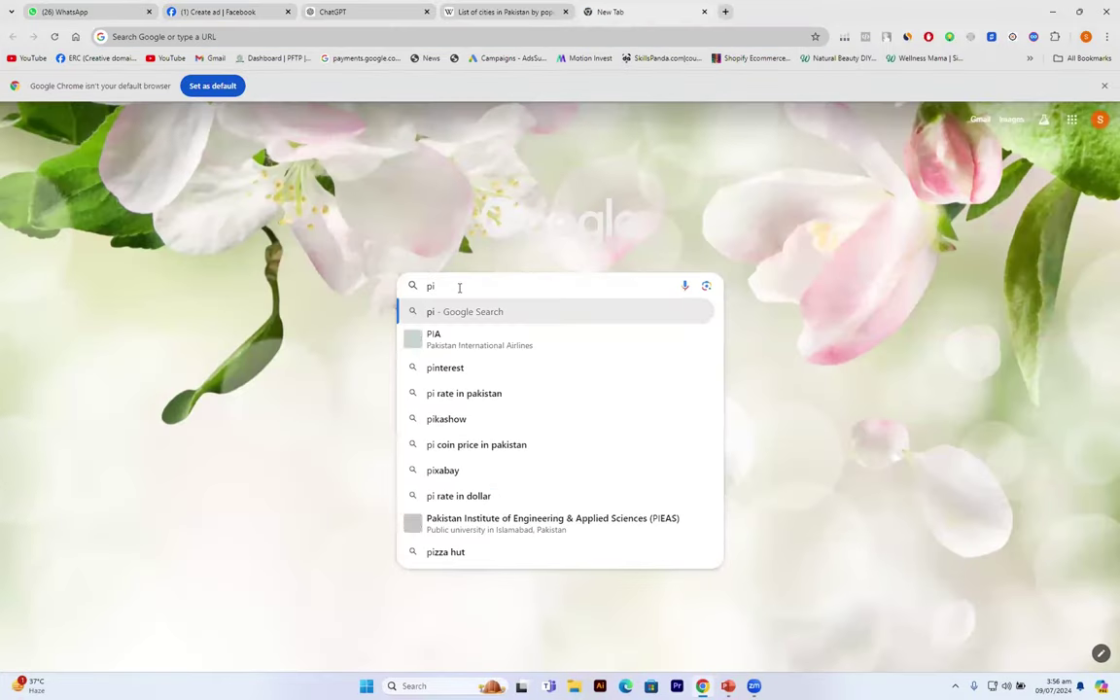
key("BackSpace")
type("osh areas in lahore")
key("Return")
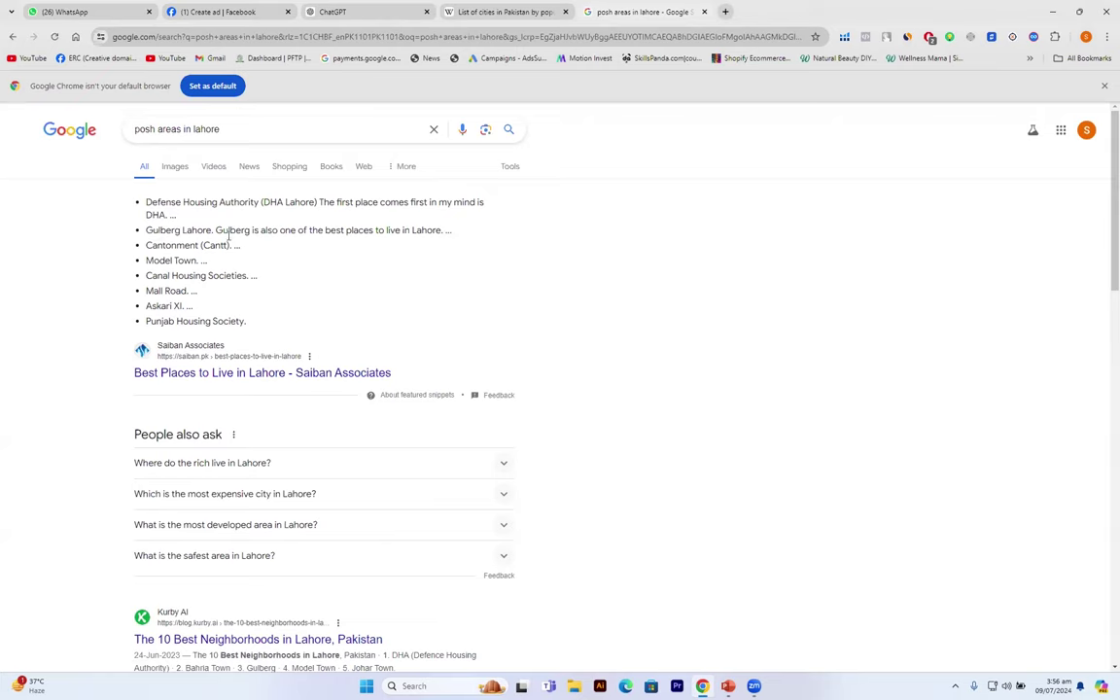
Step: Back in the Facebook ad's audience, search locations for gulburg, add the place Gulburg 2 Lahore, and remove Johar Town Lahore
left_click(517, 11)
left_click(216, 5)
left_click(440, 270)
type("gul")
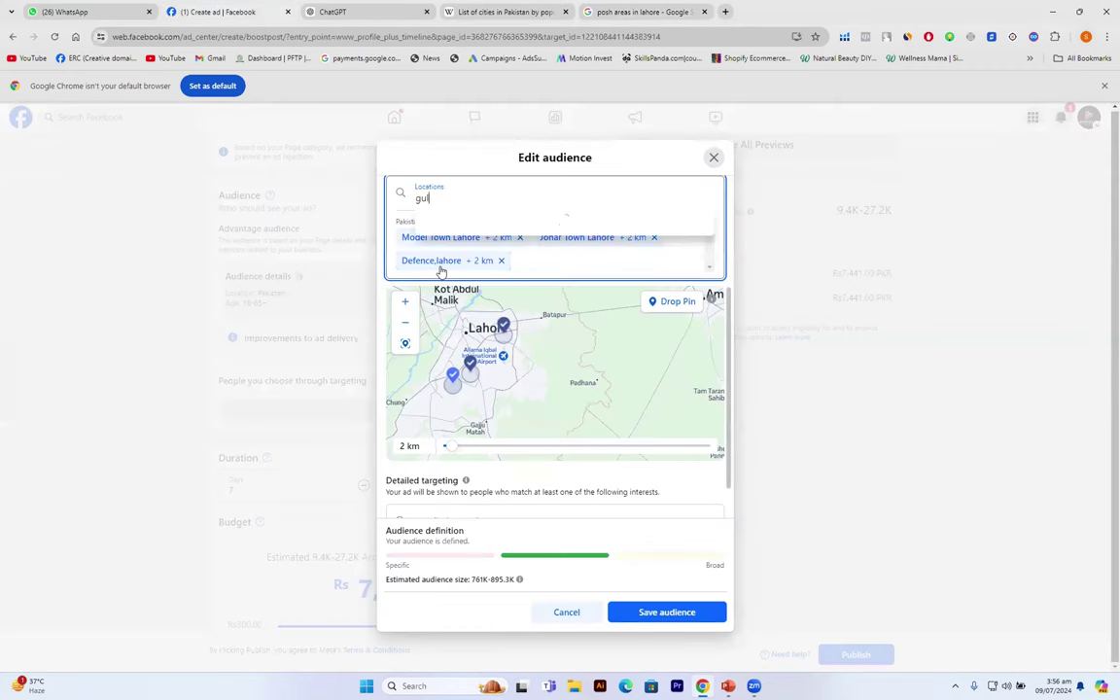
type("burg")
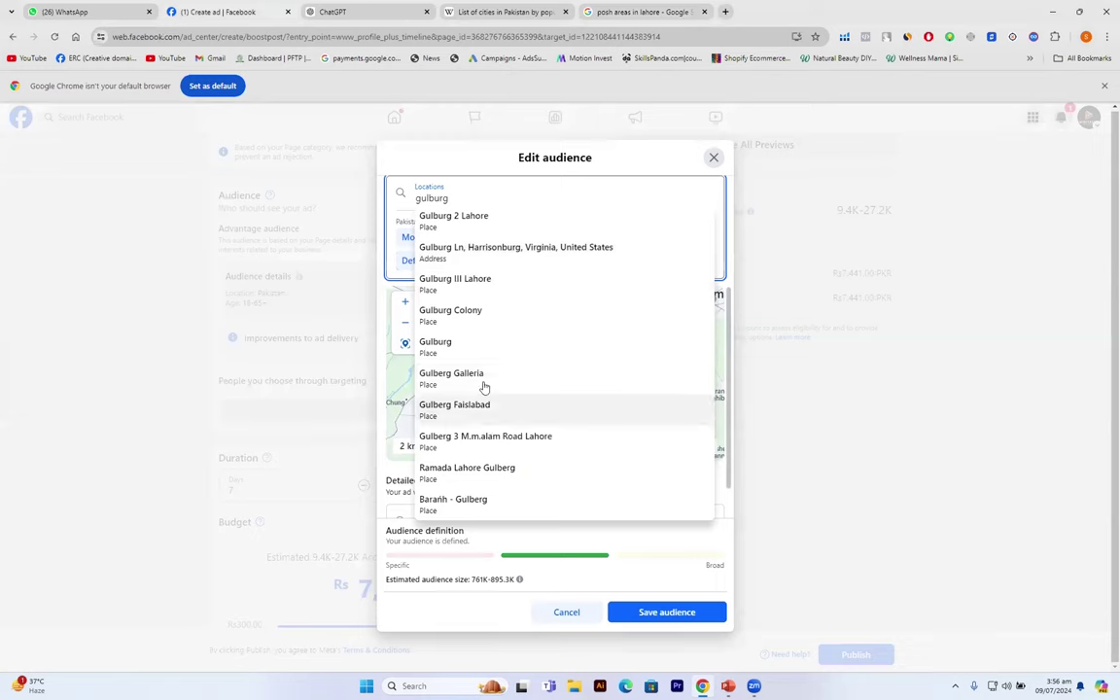
left_click(485, 228)
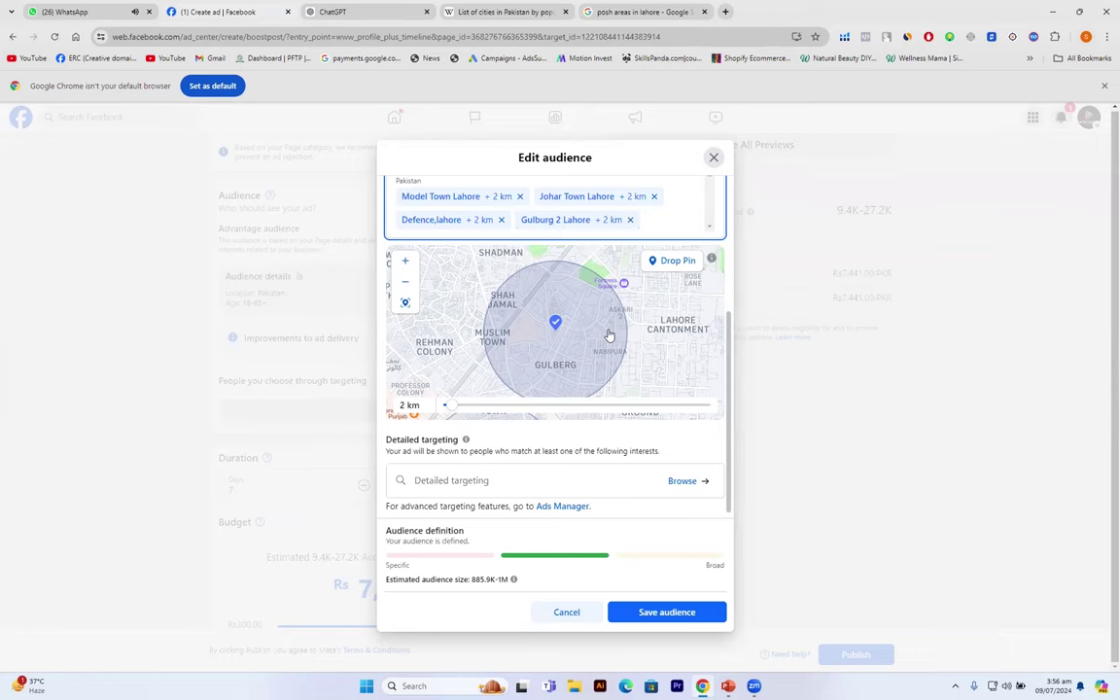
left_click(654, 196)
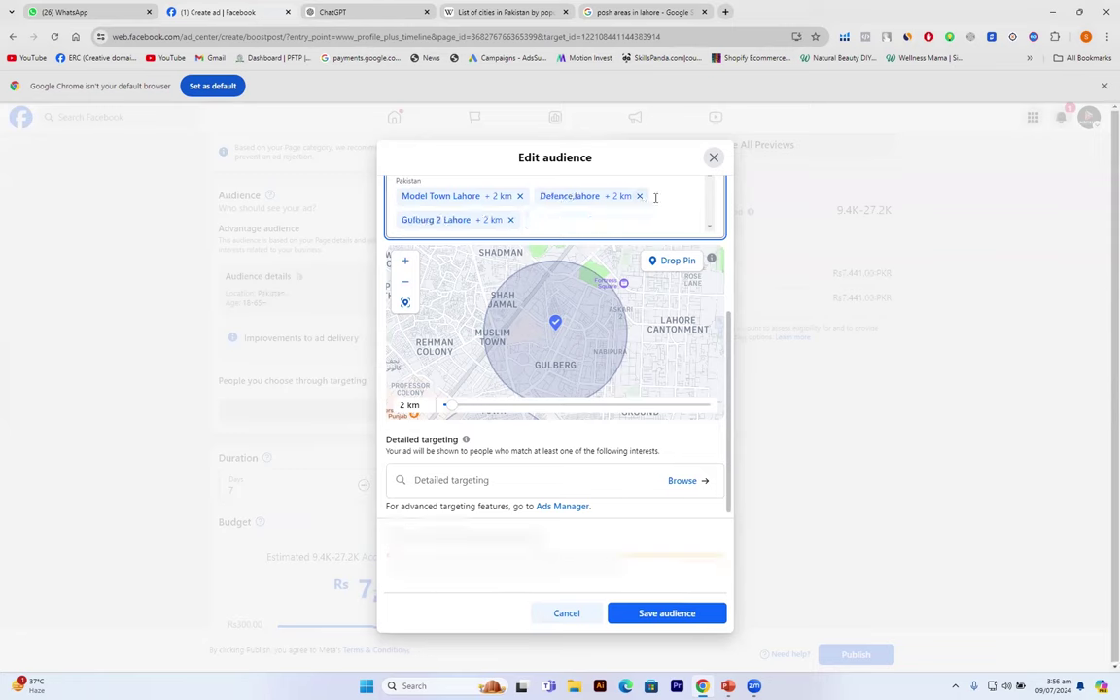
Step: Search the locations for cantt and add the place Cantt, Lahore to the audience
left_click(459, 176)
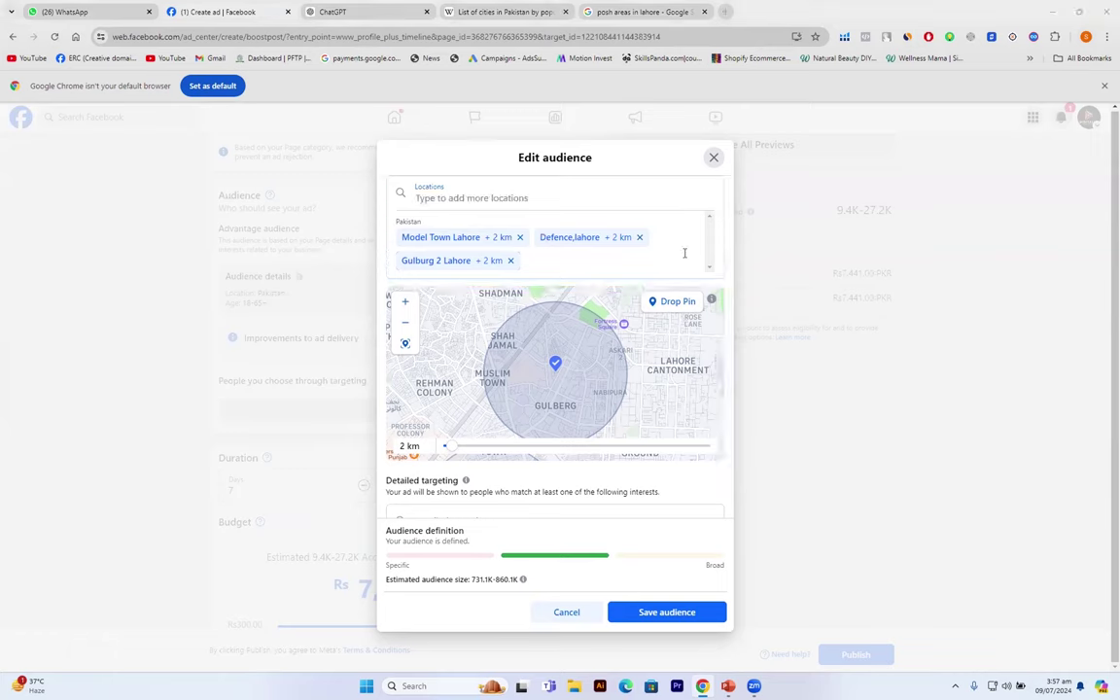
left_click(475, 198)
type("cantt")
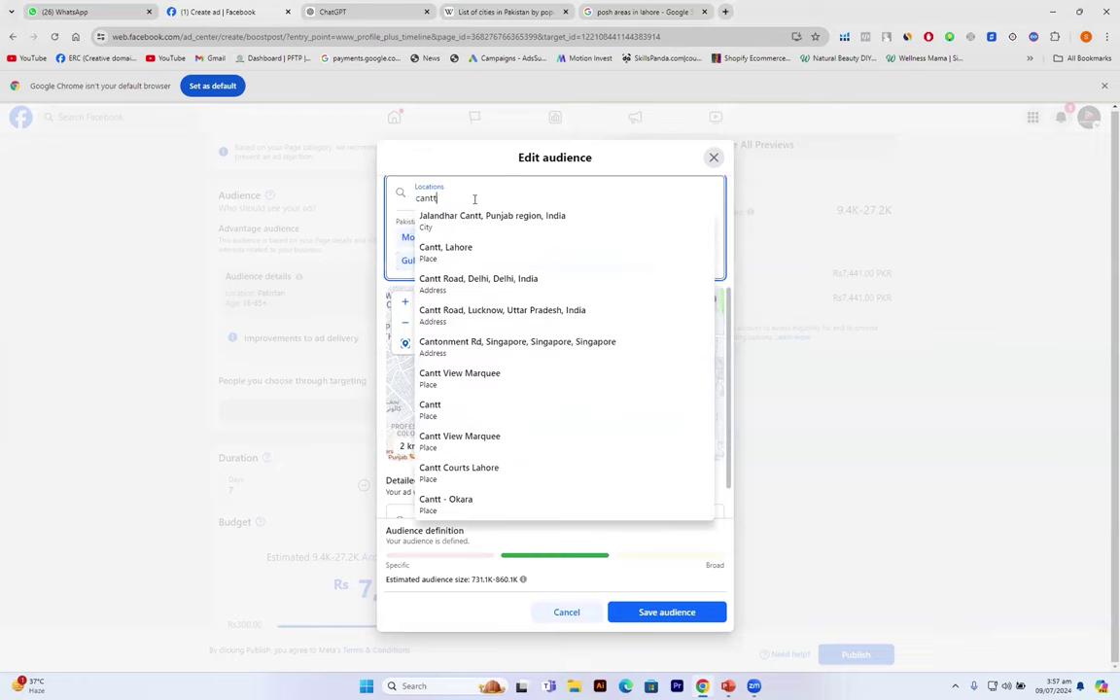
left_click(461, 252)
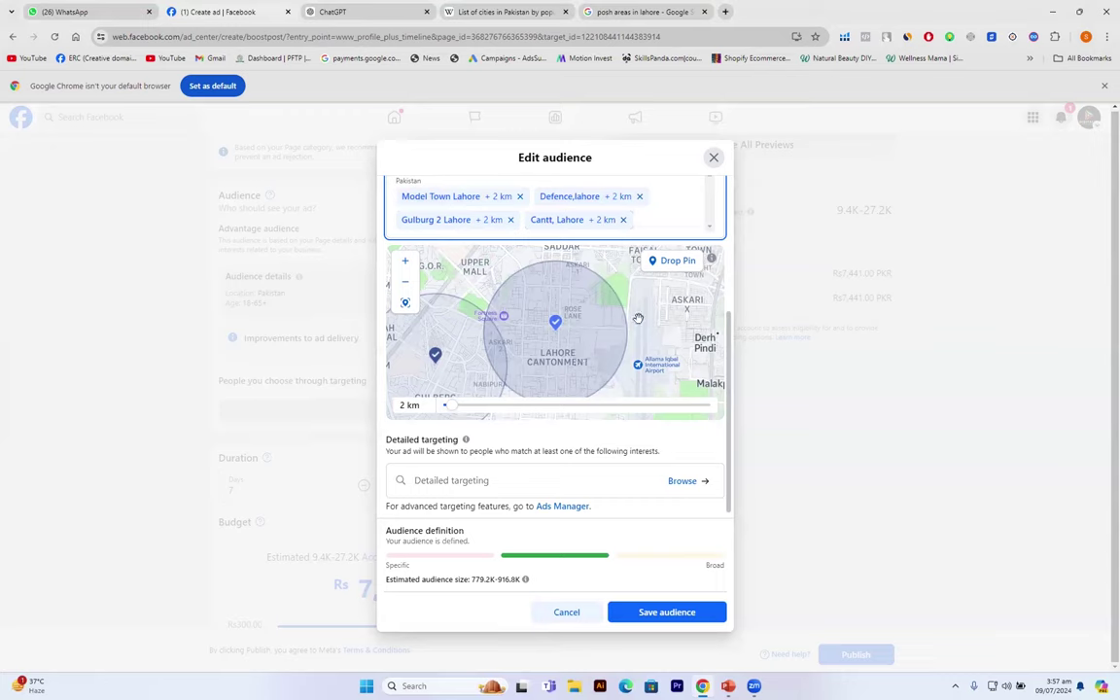
Step: Examine on the audience map the Lahore neighbourhoods around the Cantt radius, from the Ravi River in the north to the airport's eastern surroundings
left_click_drag(578, 335, 550, 480)
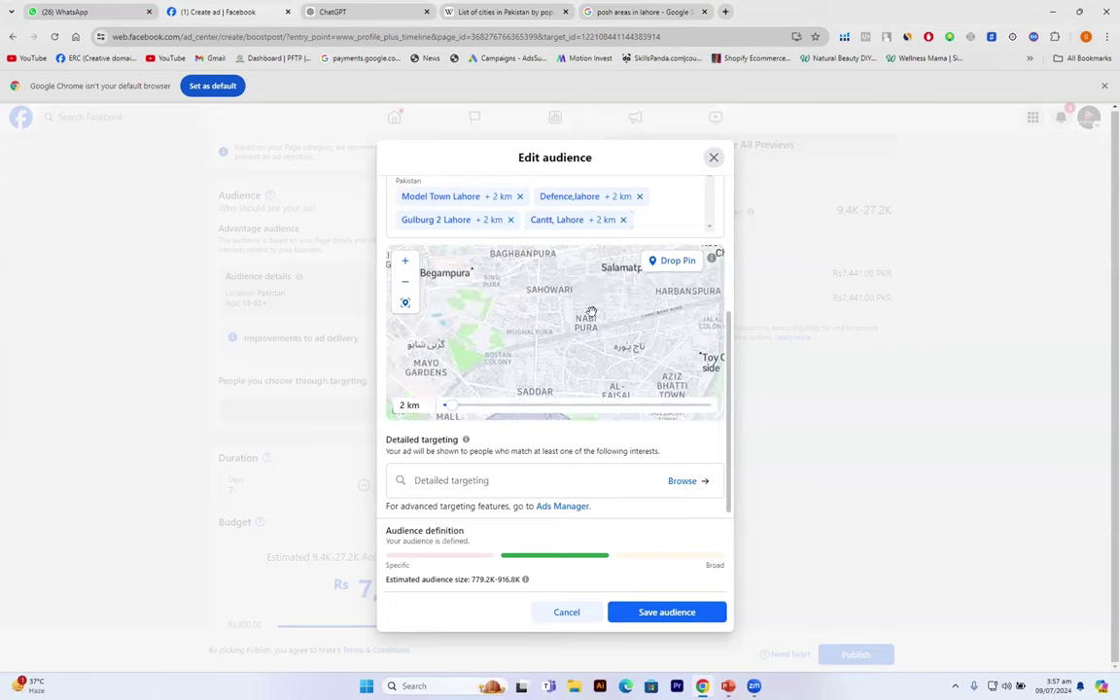
left_click_drag(591, 312, 715, 415)
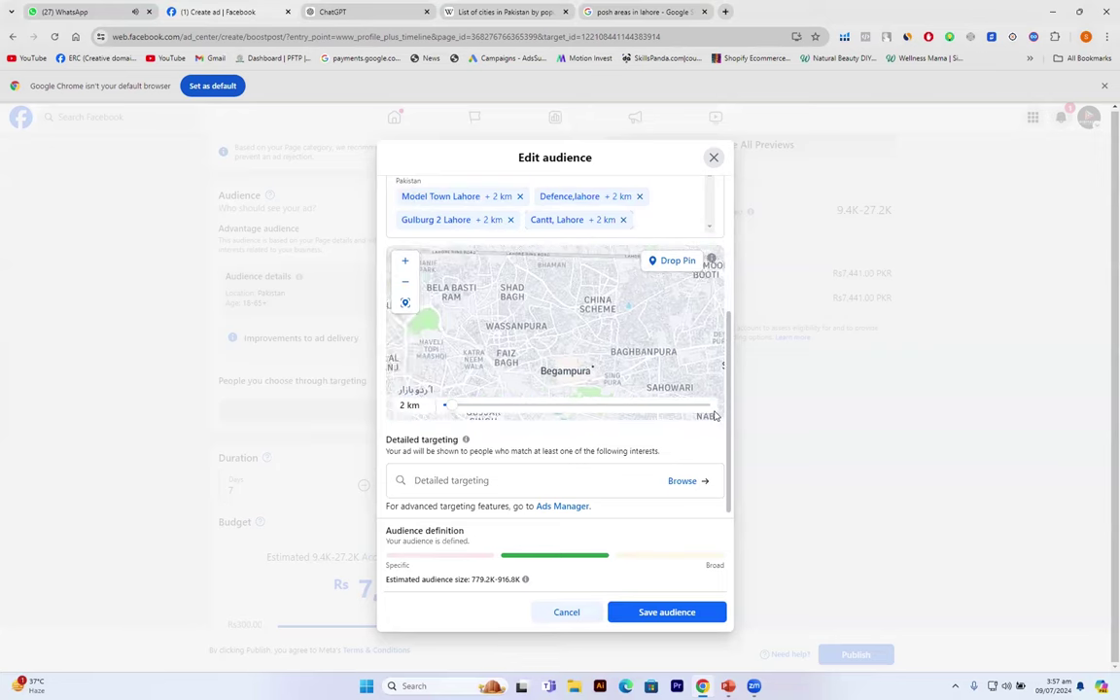
left_click_drag(534, 340, 584, 463)
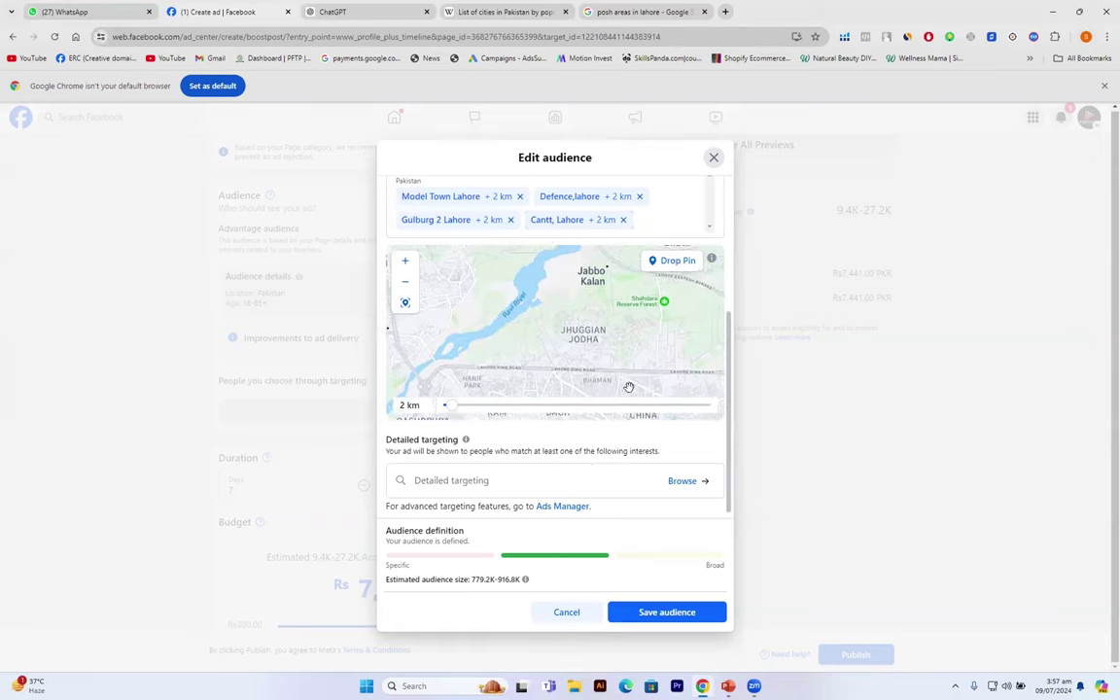
left_click_drag(644, 381, 643, 390)
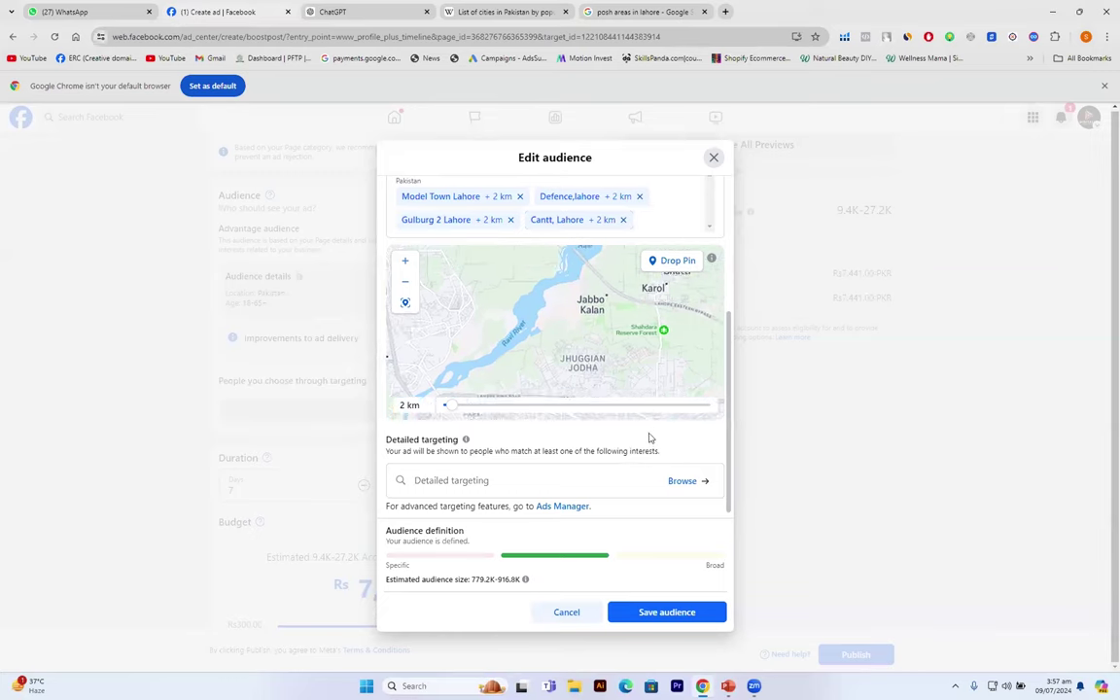
left_click_drag(599, 450, 579, 460)
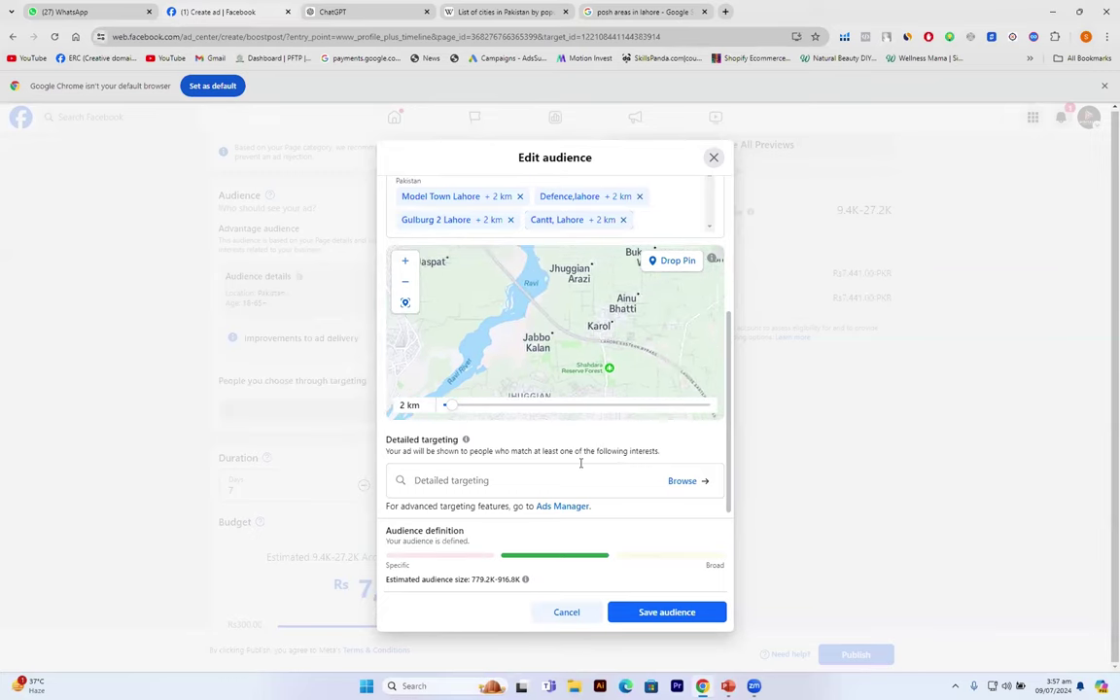
left_click_drag(583, 375, 522, 247)
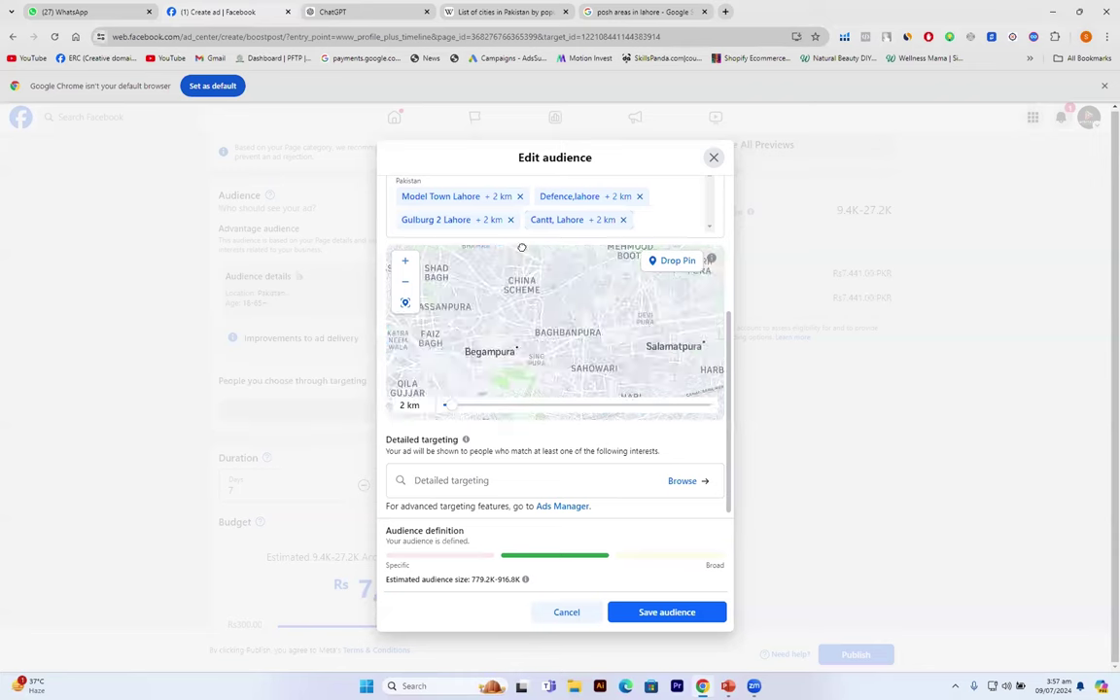
left_click_drag(500, 294, 500, 249)
left_click_drag(517, 315, 456, 274)
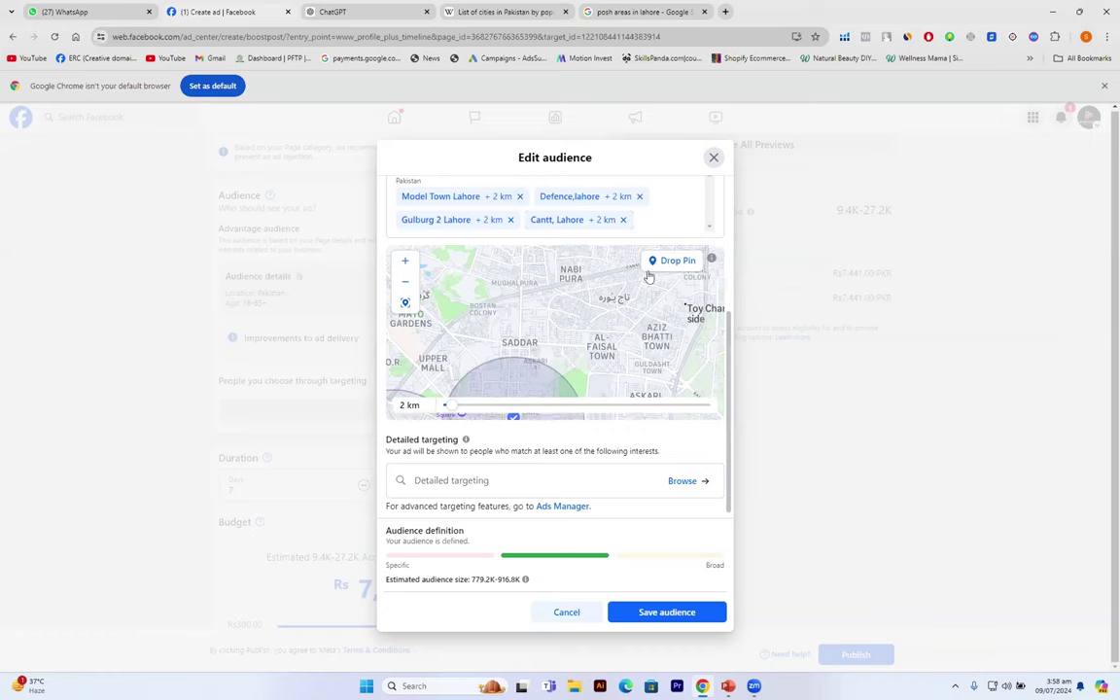
left_click_drag(559, 305, 369, 158)
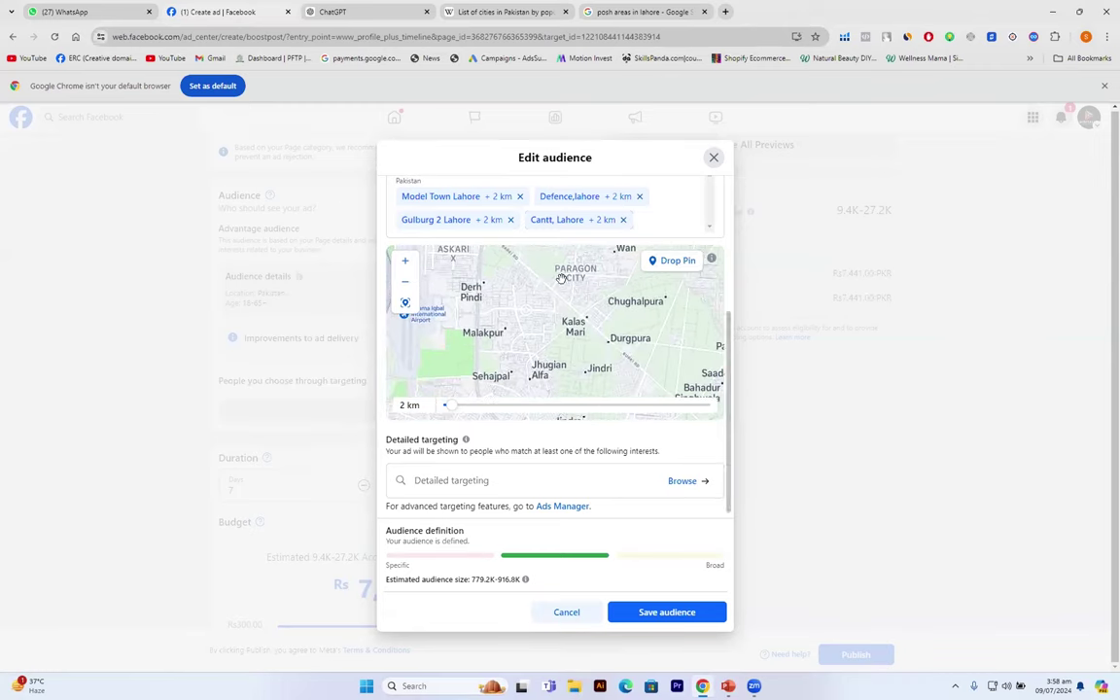
left_click_drag(625, 371, 773, 399)
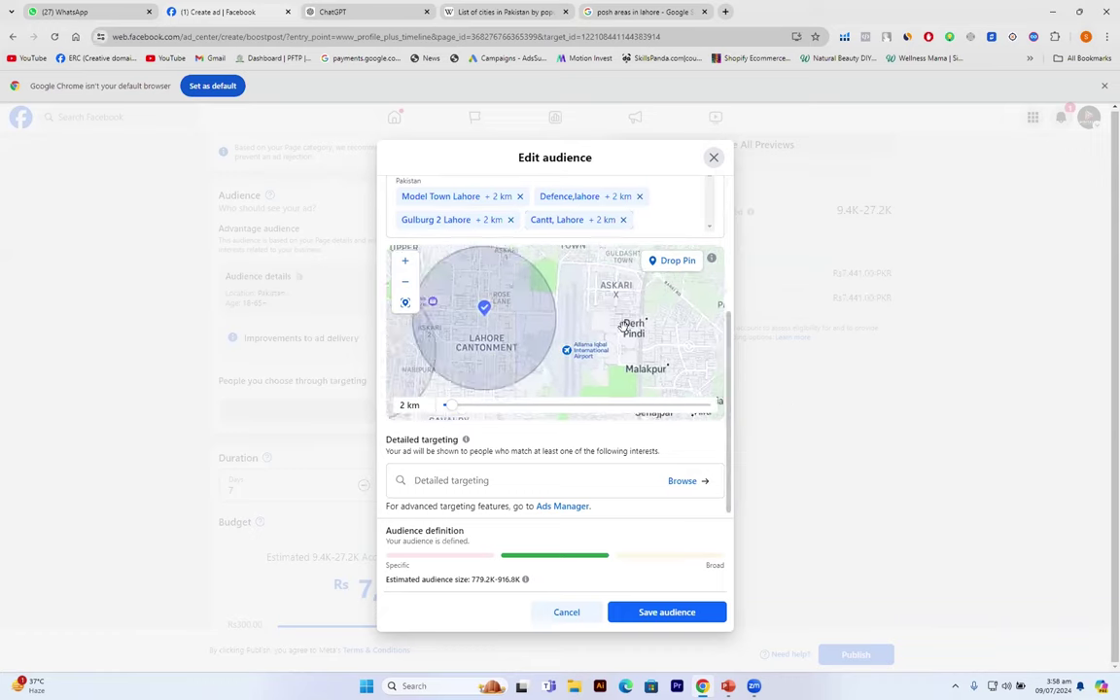
left_click_drag(623, 326, 742, 415)
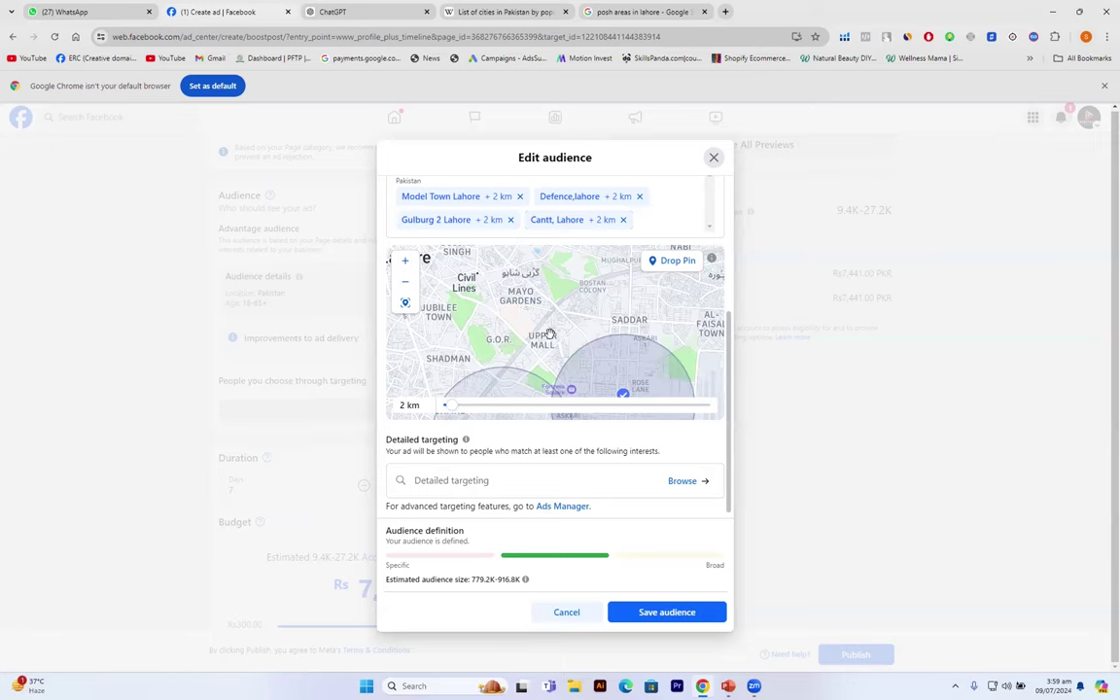
Step: Drop a location pin on Awan Town, west of the University of the Punjab, on the audience map
left_click_drag(563, 332, 604, 247)
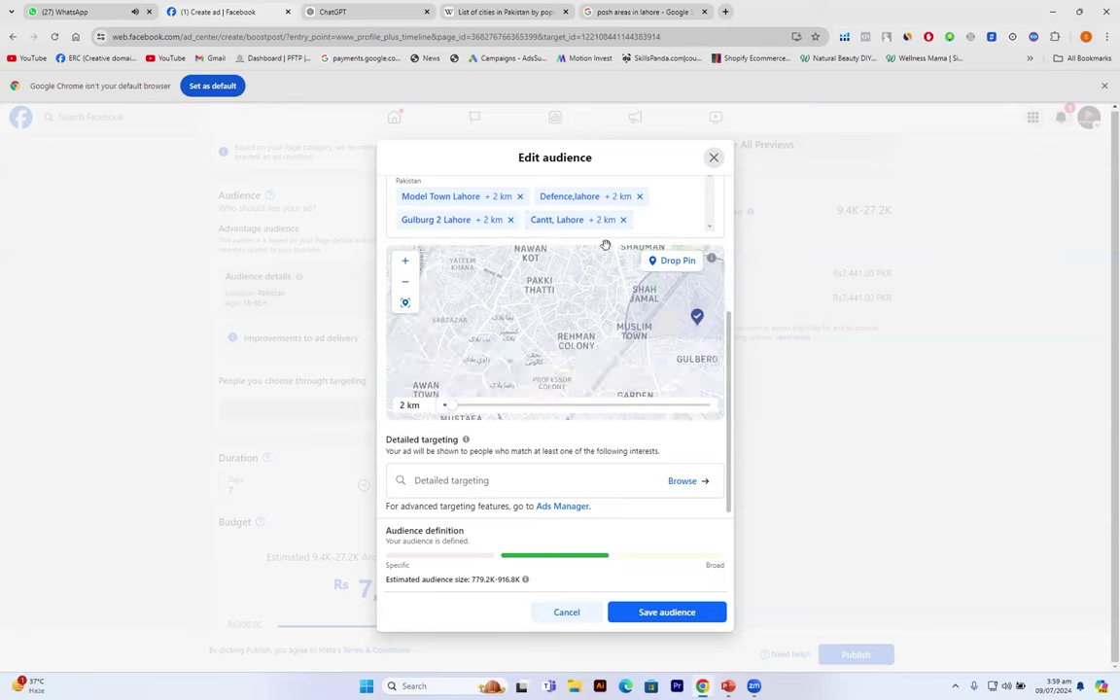
left_click_drag(470, 294, 588, 259)
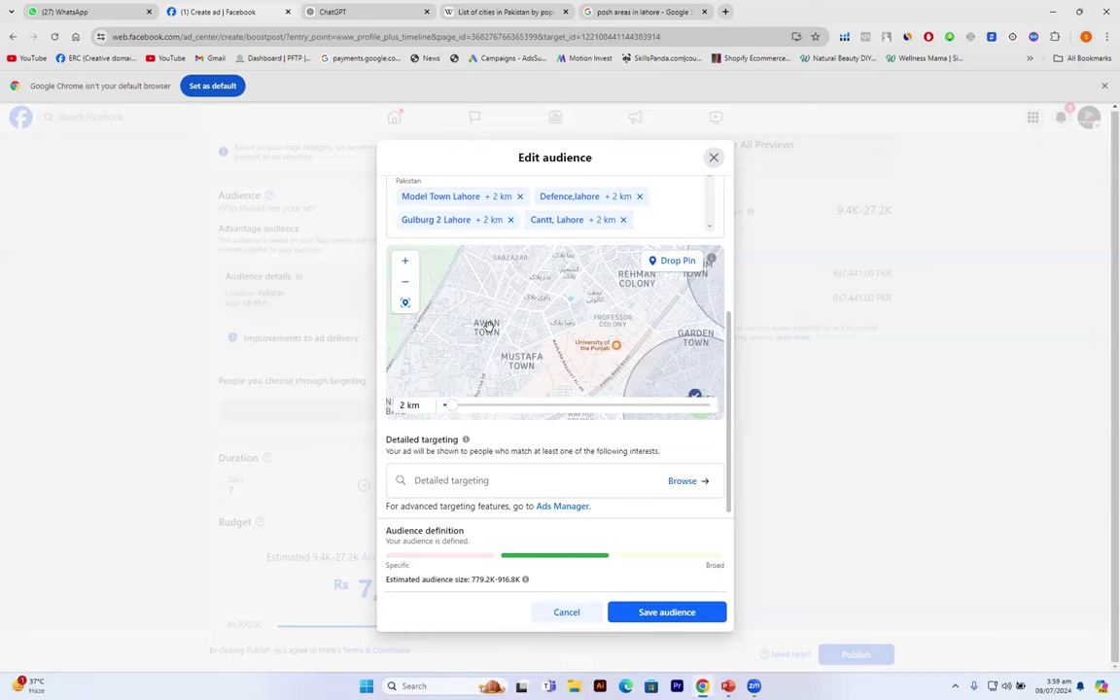
left_click(681, 268)
left_click(486, 331)
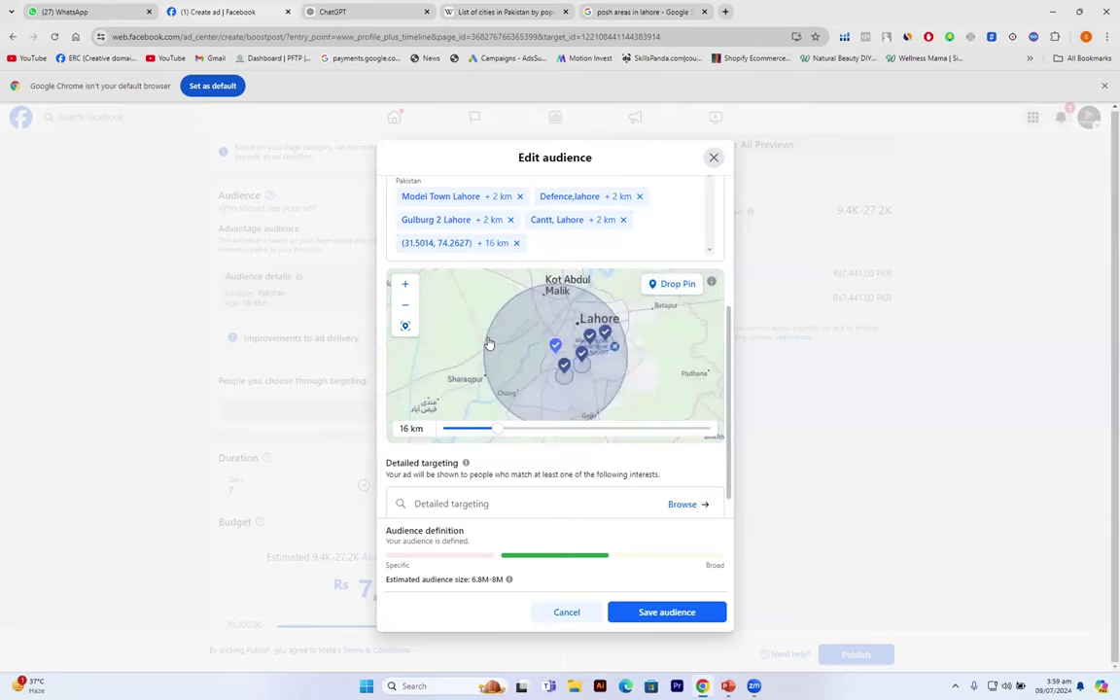
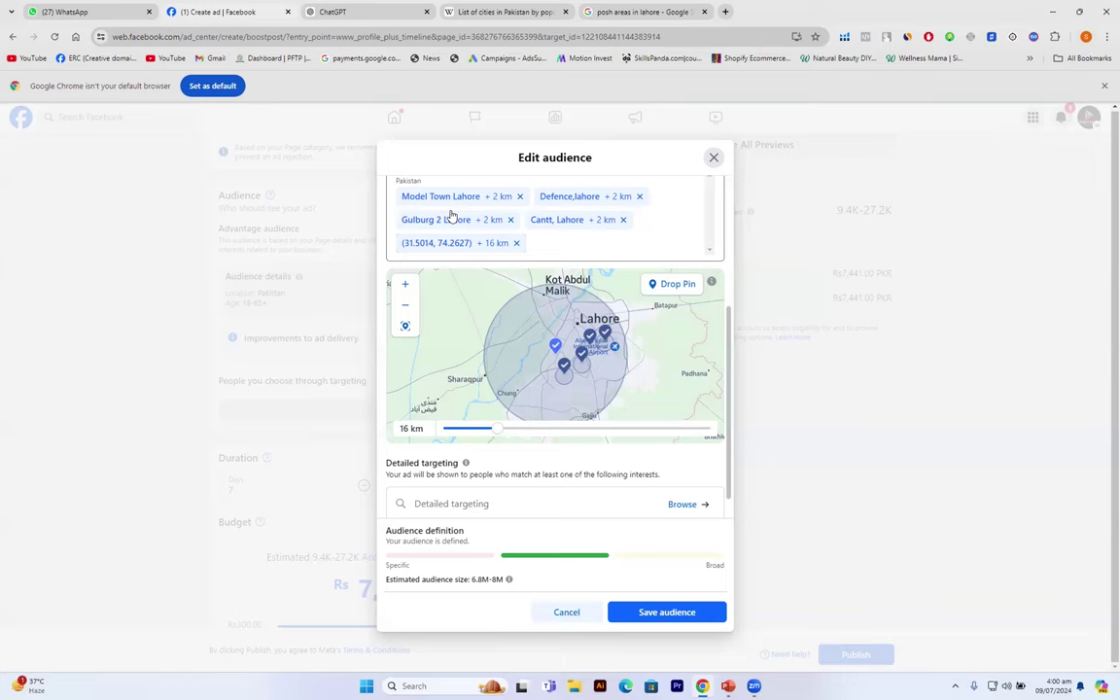
Step: Compare the map coverage of the Gulburg 2 Lahore location with that of the dropped pin
left_click(450, 216)
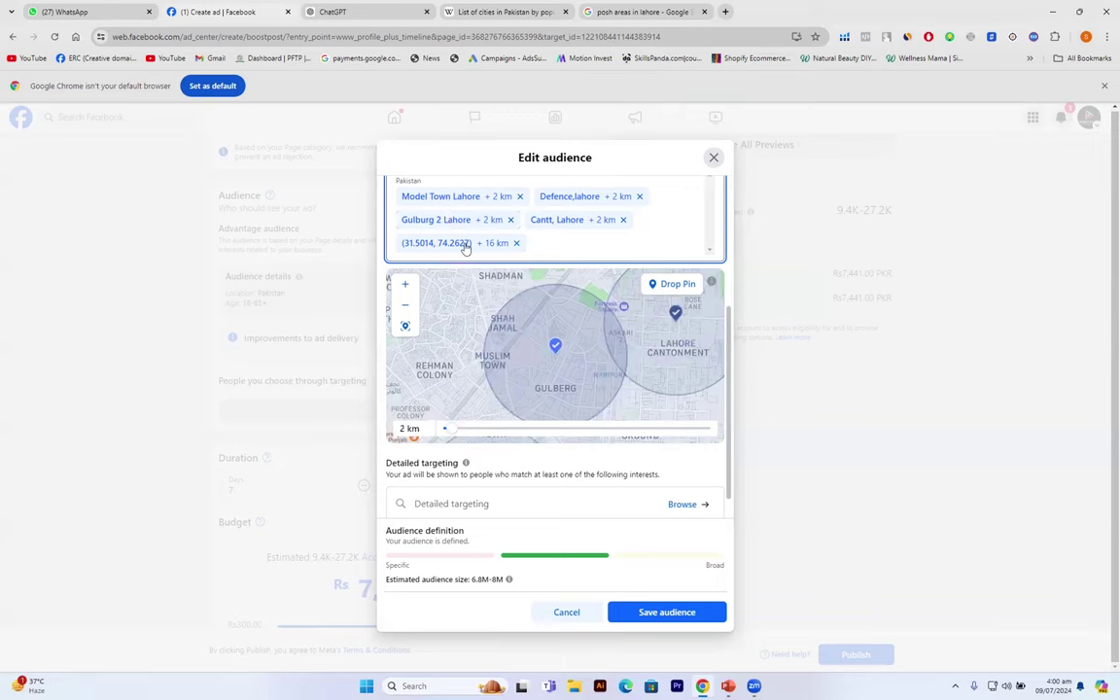
left_click(464, 245)
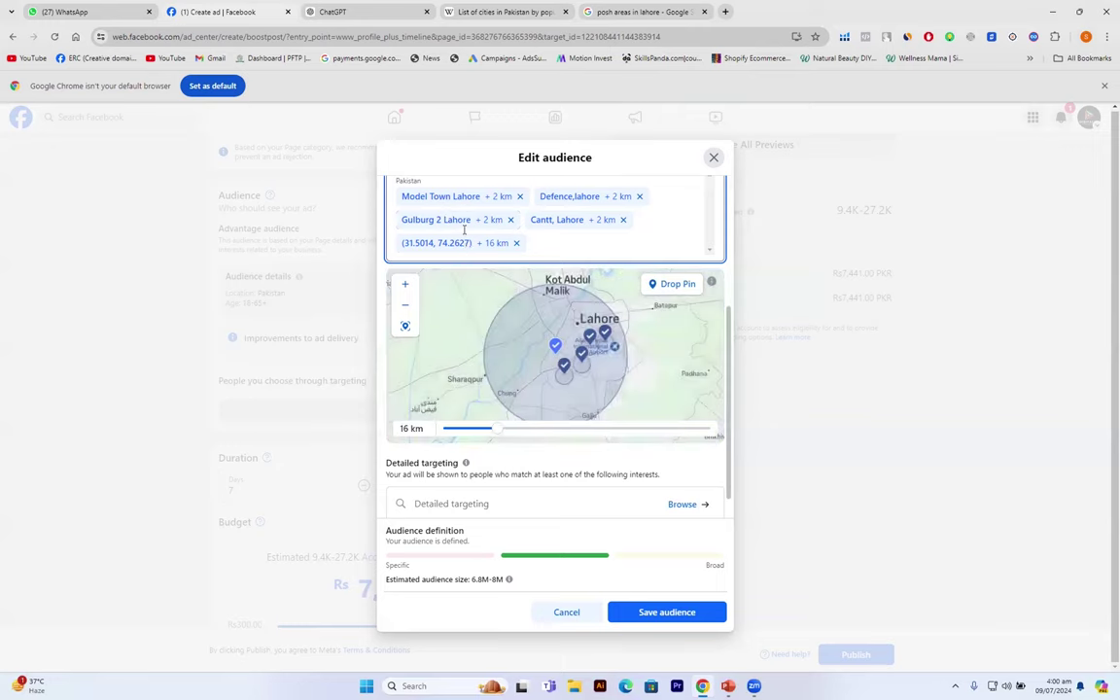
left_click(467, 229)
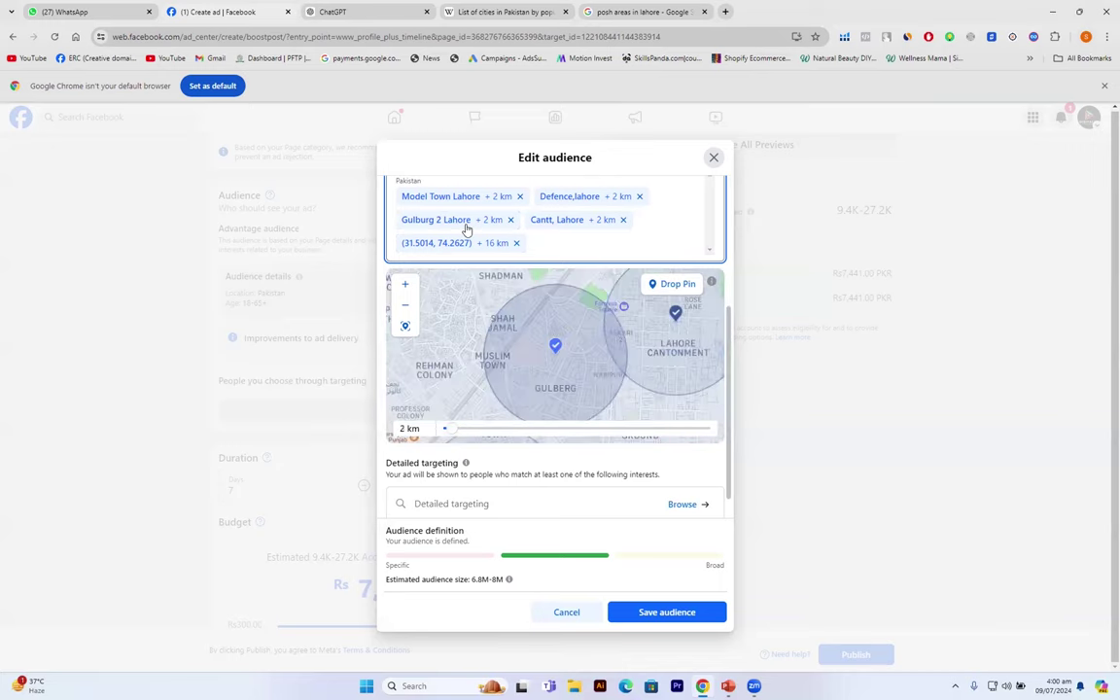
left_click(555, 220)
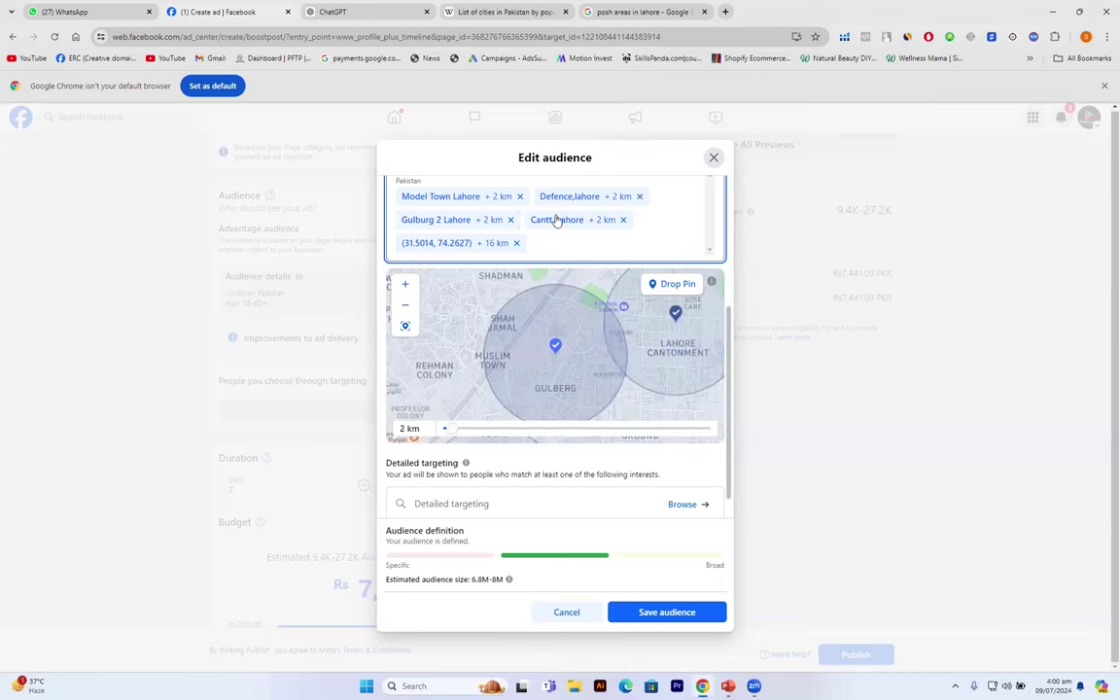
Step: Set the radius of the dropped pin location to 4 km
left_click(442, 246)
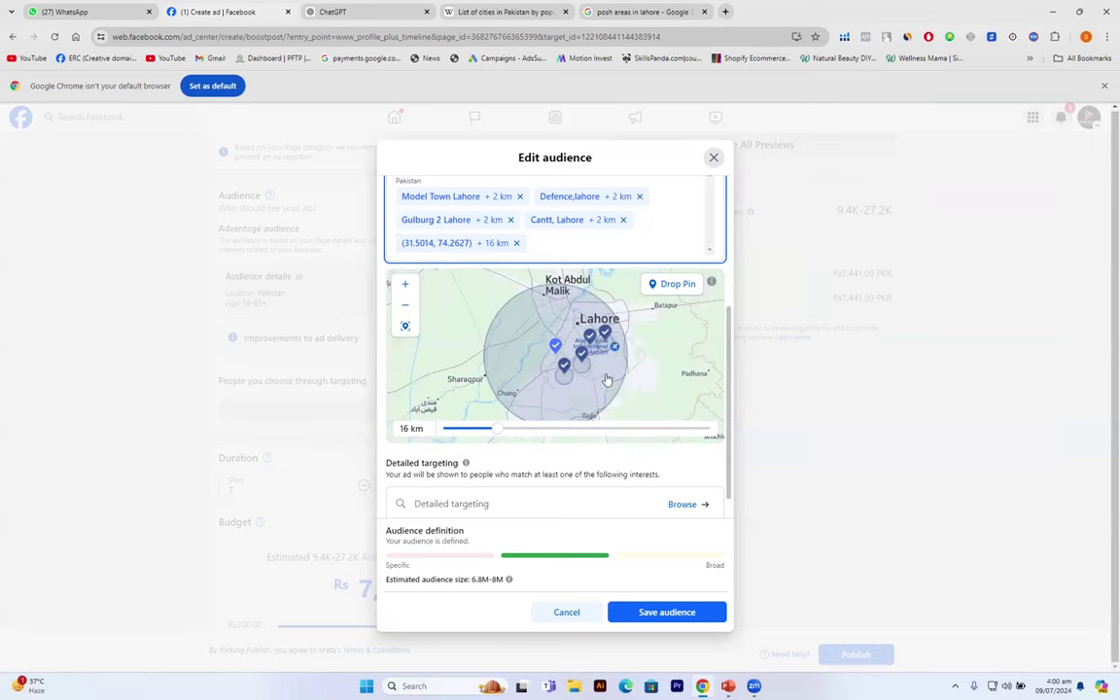
left_click(498, 433)
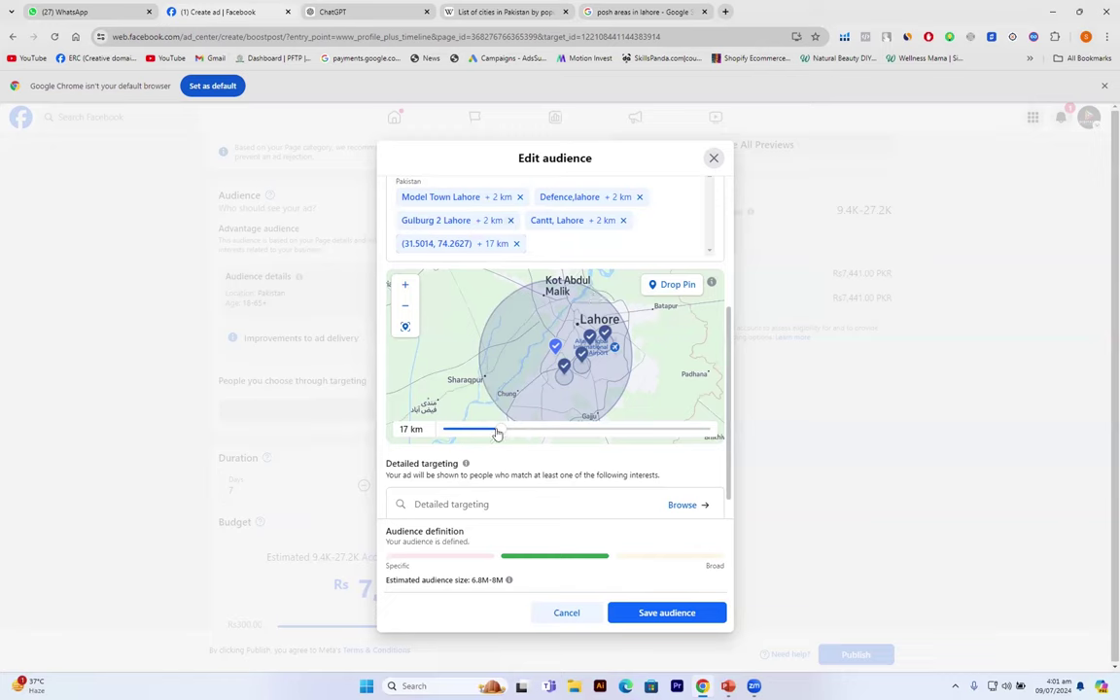
left_click_drag(500, 434, 450, 428)
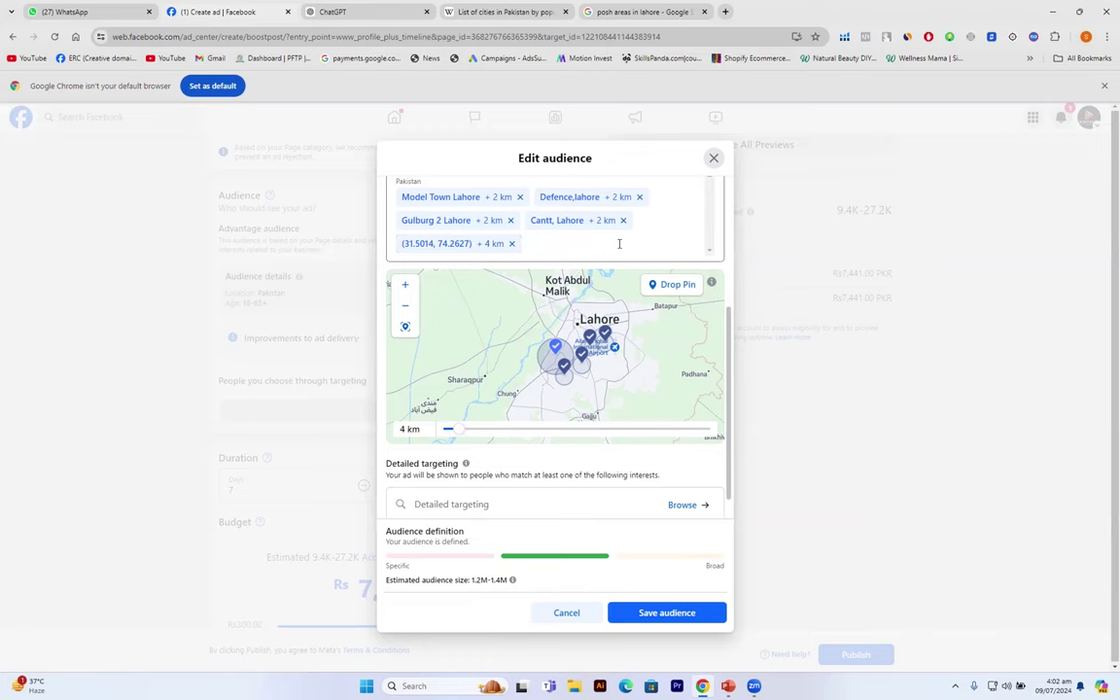
Step: Remove the dropped pin, Gulburg 2 Lahore, Cantt, Lahore and Model Town Lahore from the audience locations, keeping only Defence,lahore
left_click(512, 243)
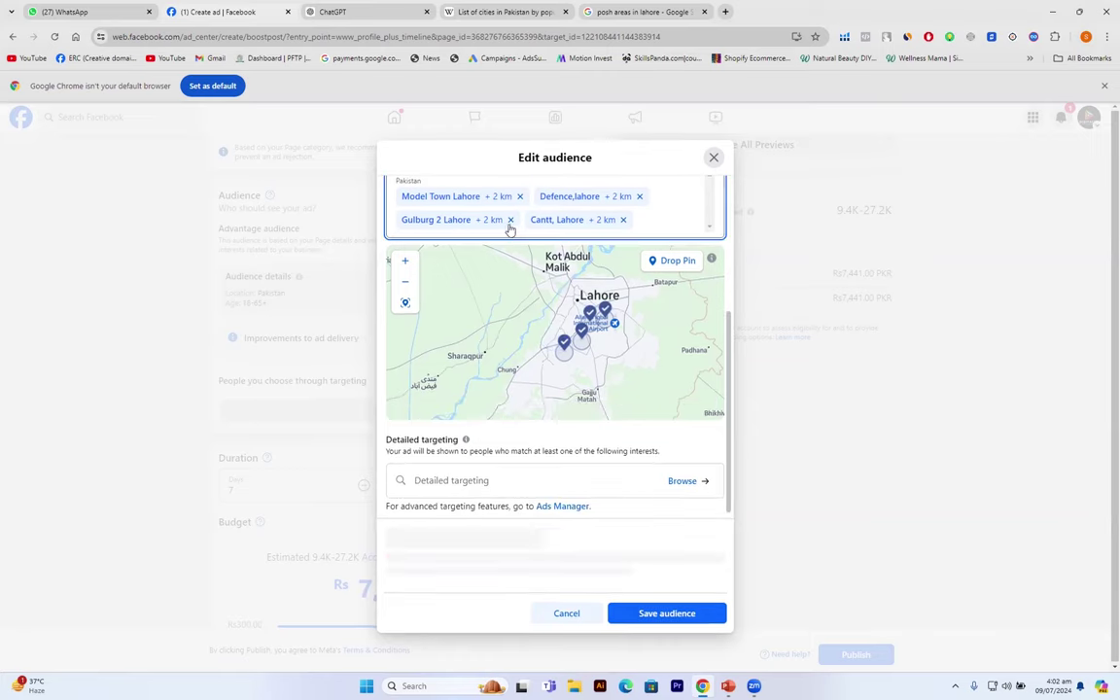
left_click(510, 221)
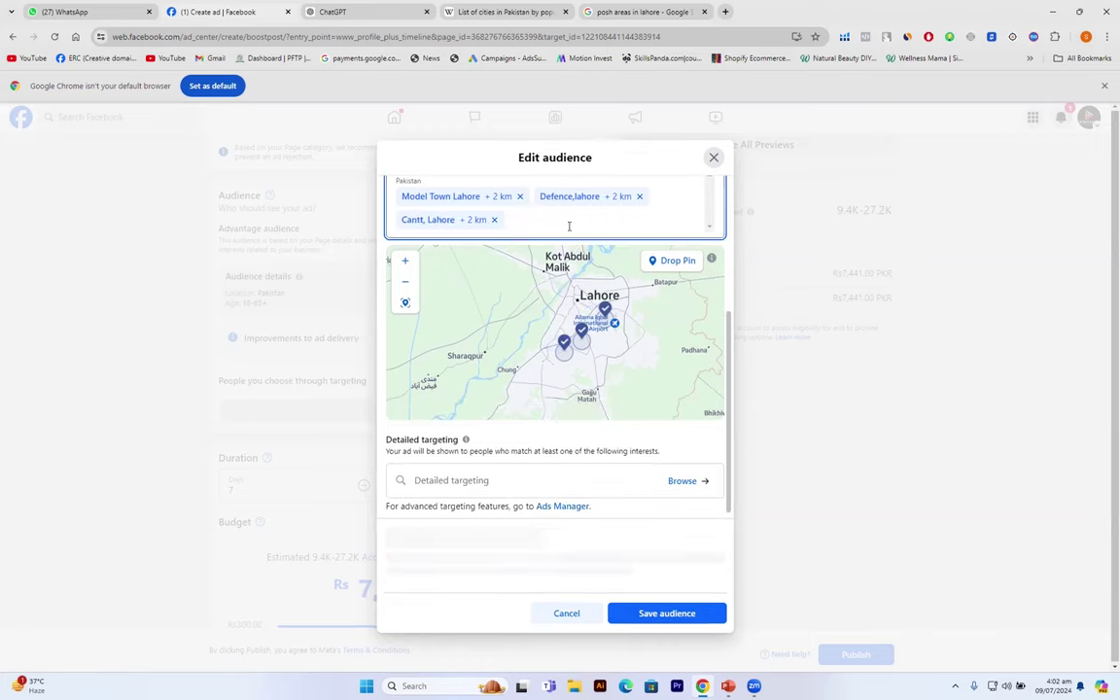
left_click(494, 222)
left_click(518, 207)
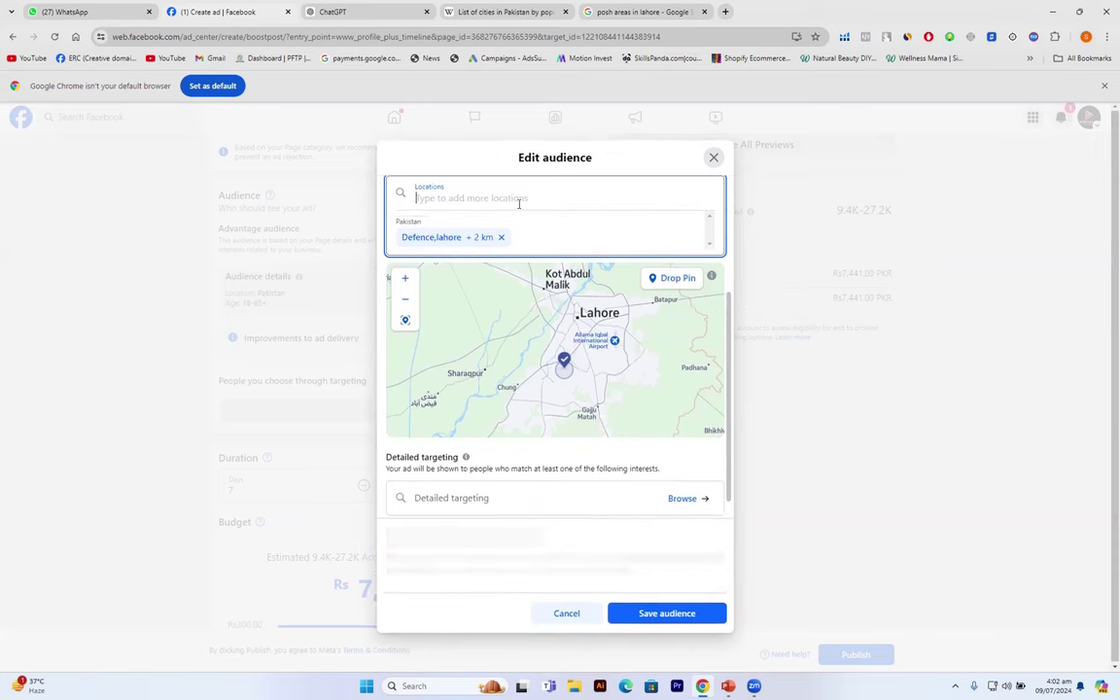
Step: Replace Defence,lahore with University of Engineering and Technology, Lahore in the audience locations
left_click(501, 238)
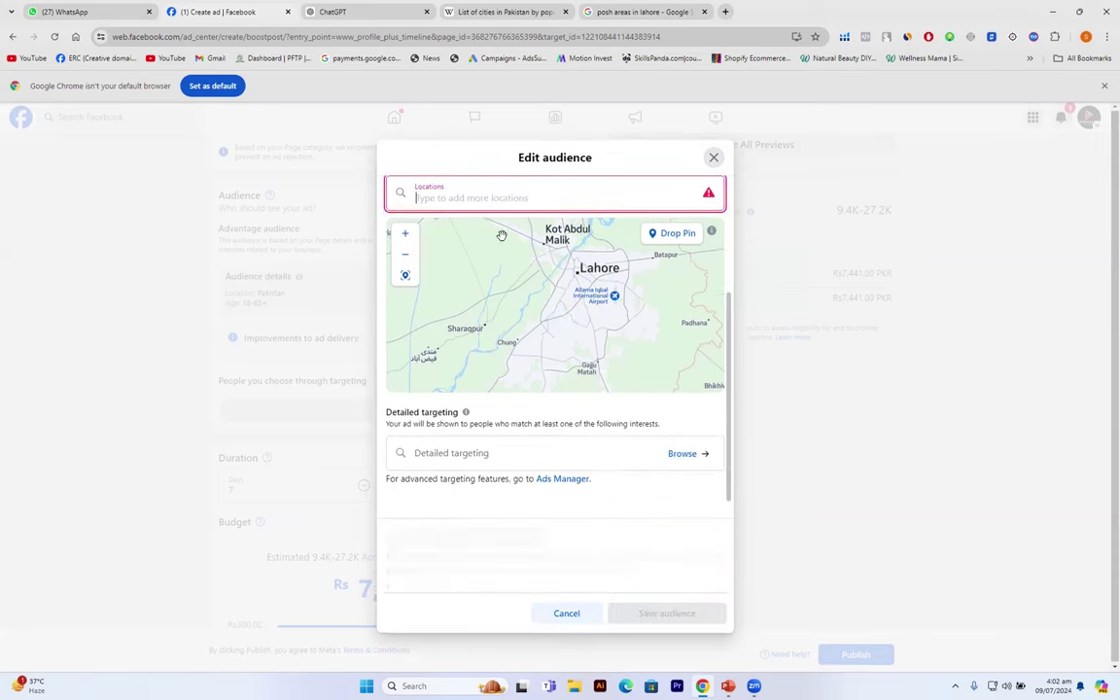
type("universit")
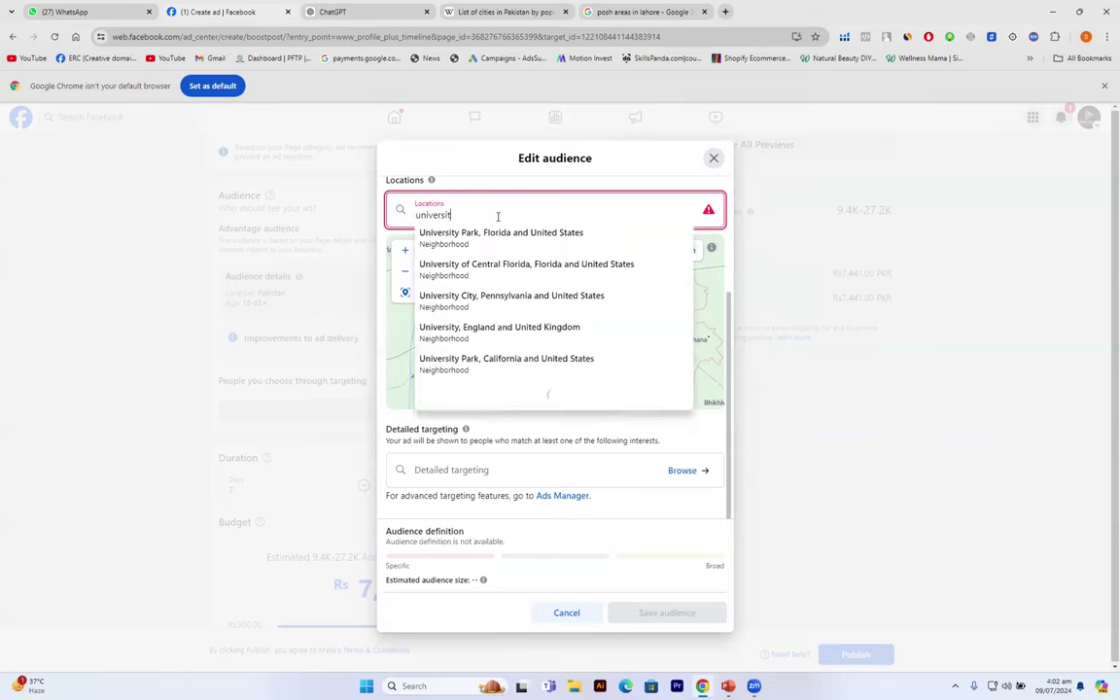
type("y o")
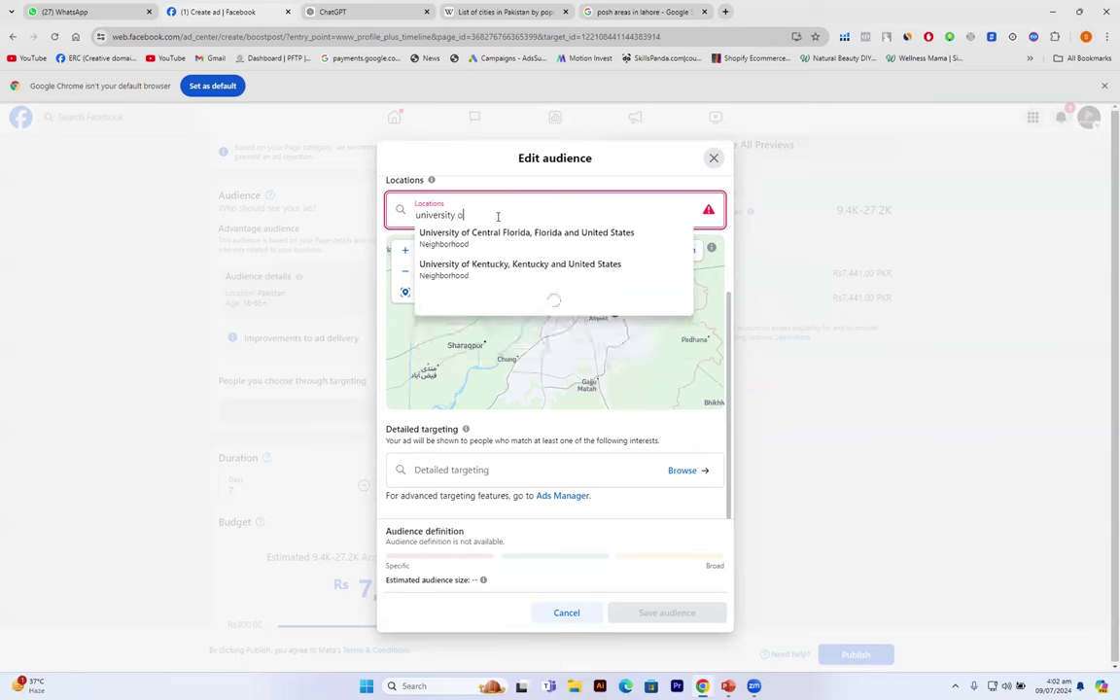
type("f engi")
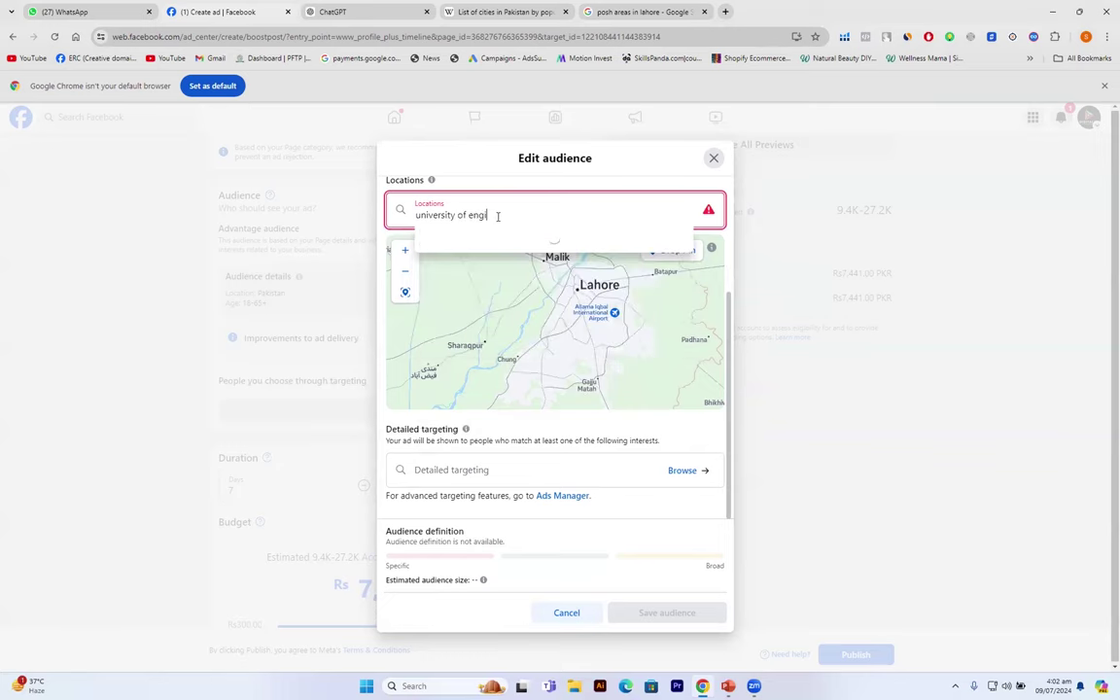
type("neering")
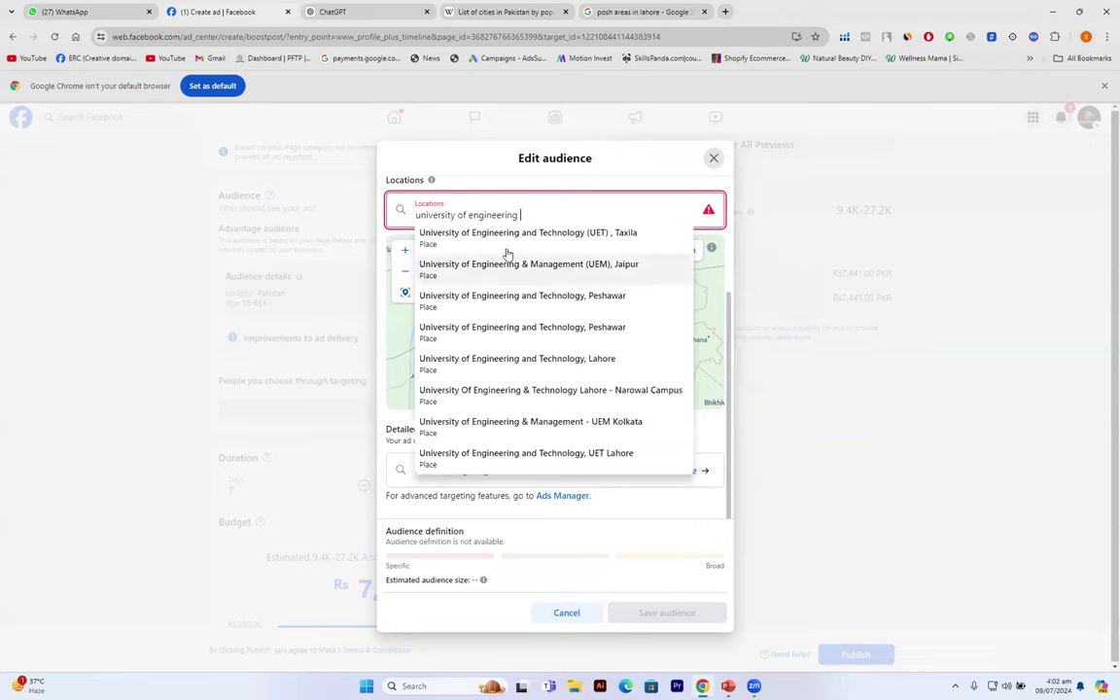
left_click(565, 361)
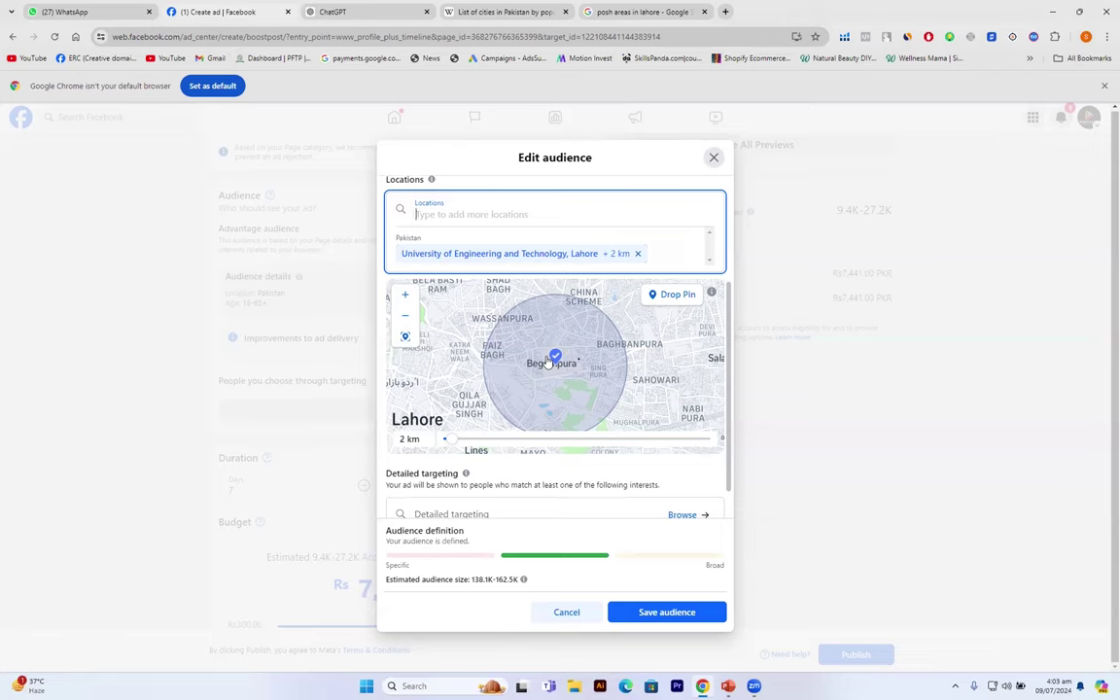
Step: Search the audience locations for "joher town" and add Joher Town Lahore as a second targeted area
type("joh")
type("er")
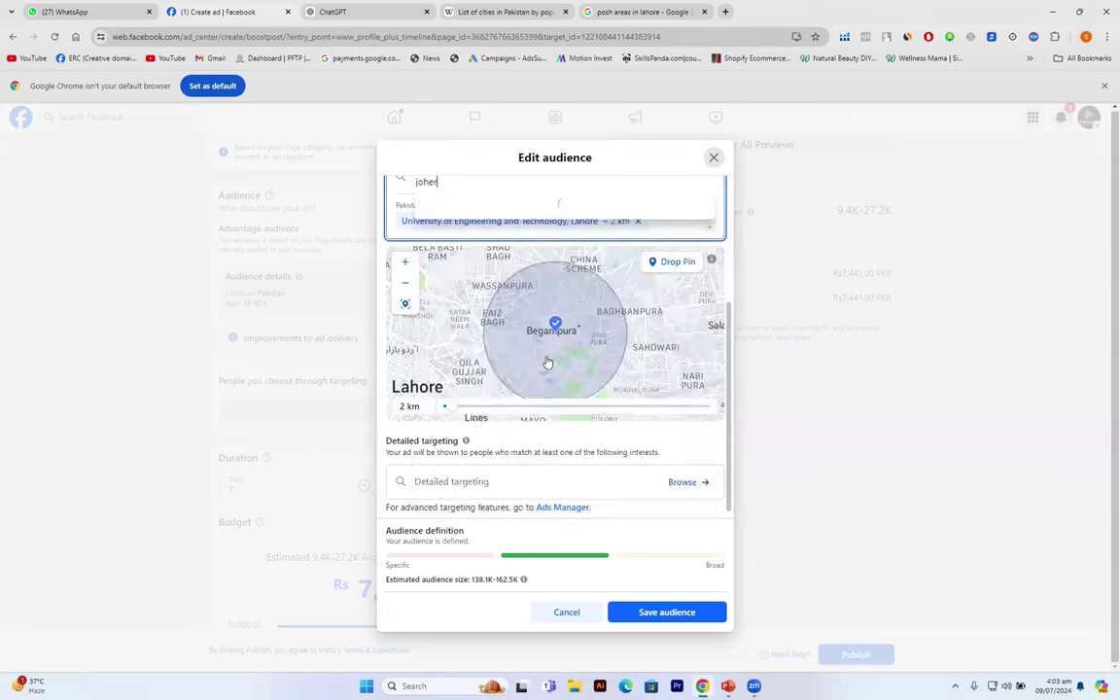
type(" town")
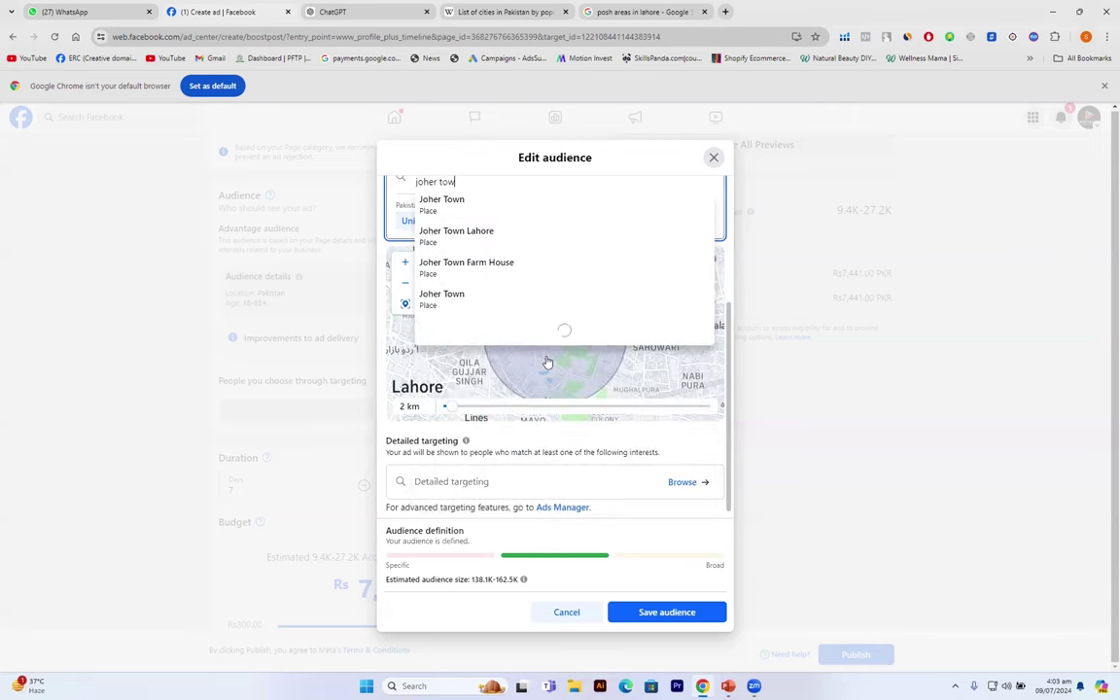
left_click(491, 242)
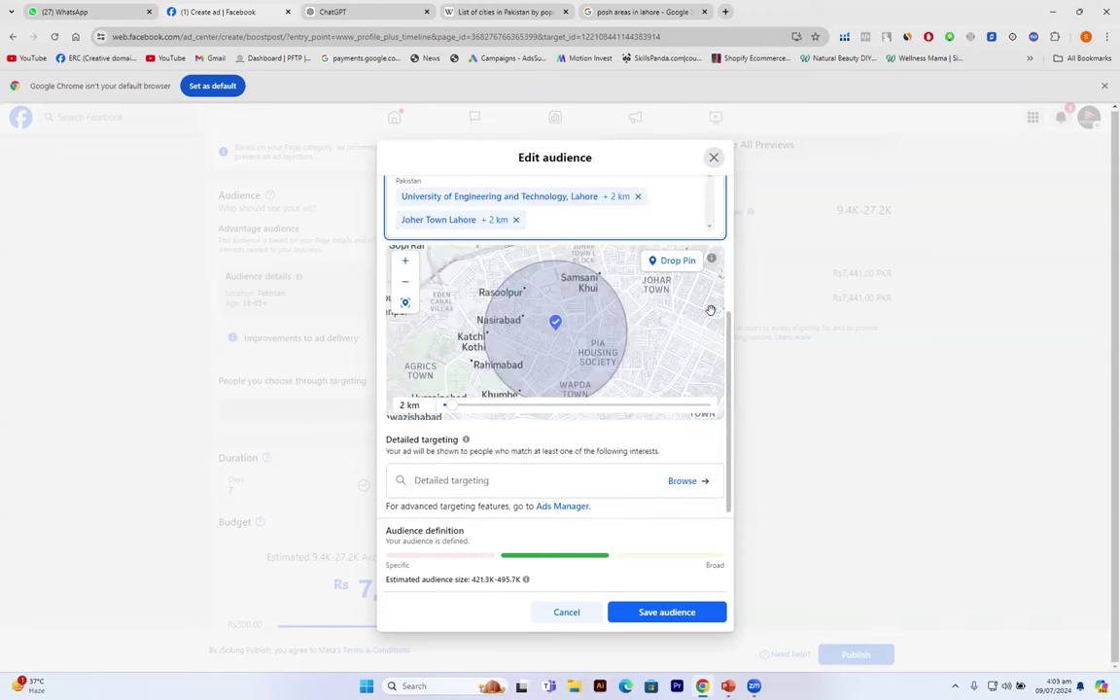
Step: Set the radius of the Joher Town Lahore location to 4 km on the audience map
left_click(452, 409)
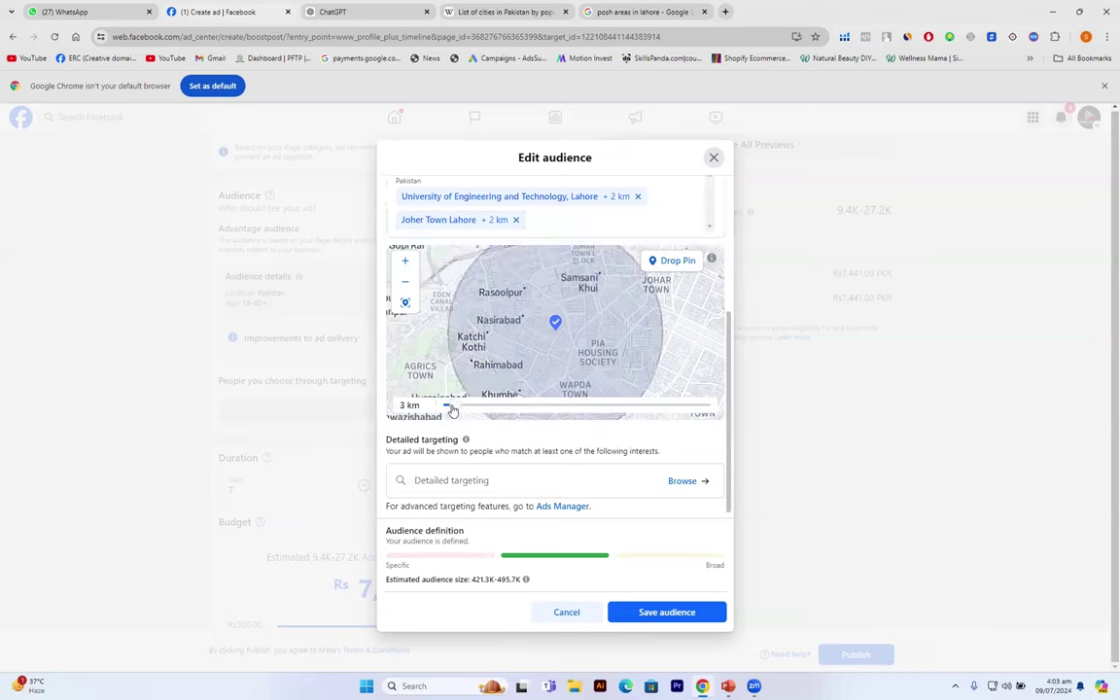
left_click_drag(452, 409, 450, 408)
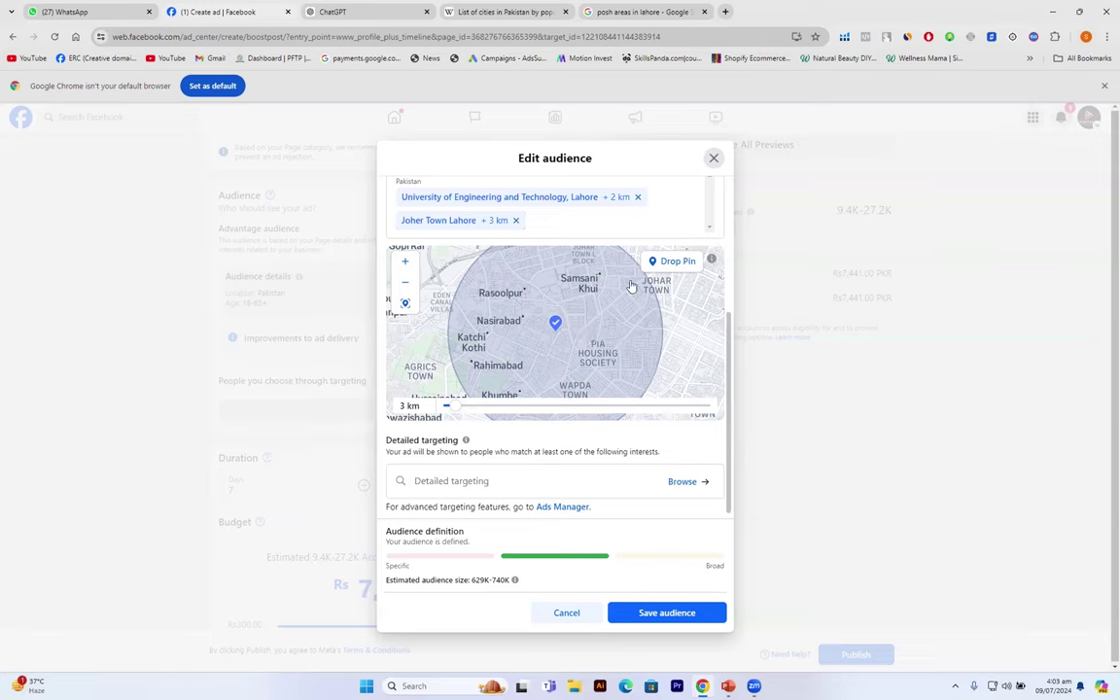
left_click(453, 409)
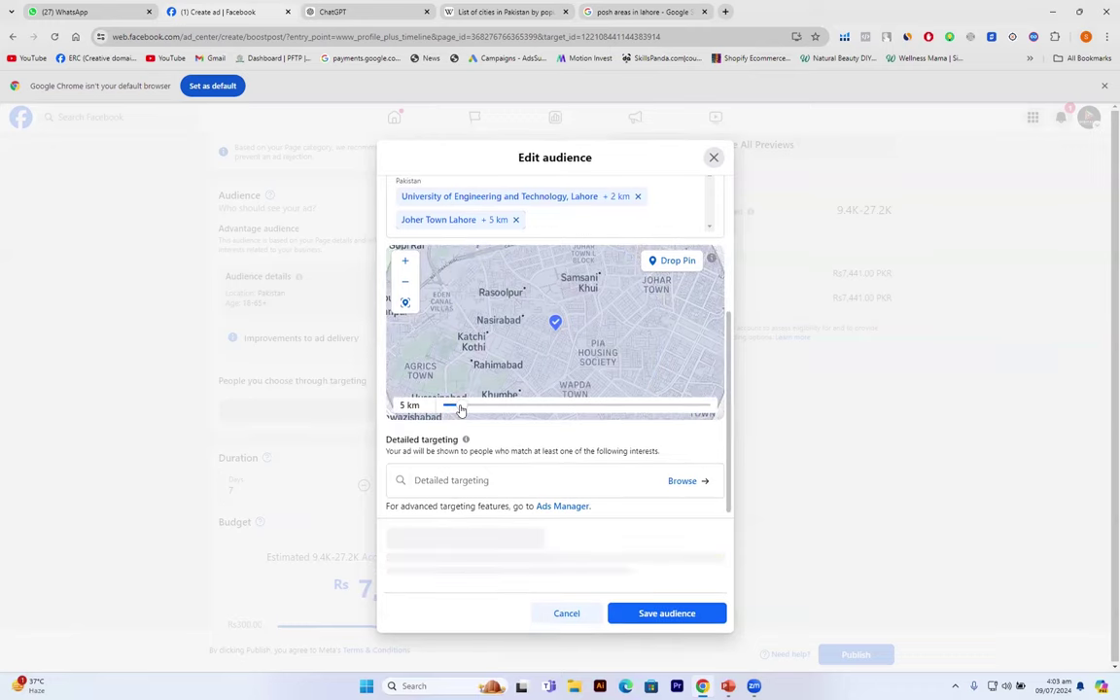
left_click(454, 409)
left_click_drag(454, 409, 447, 409)
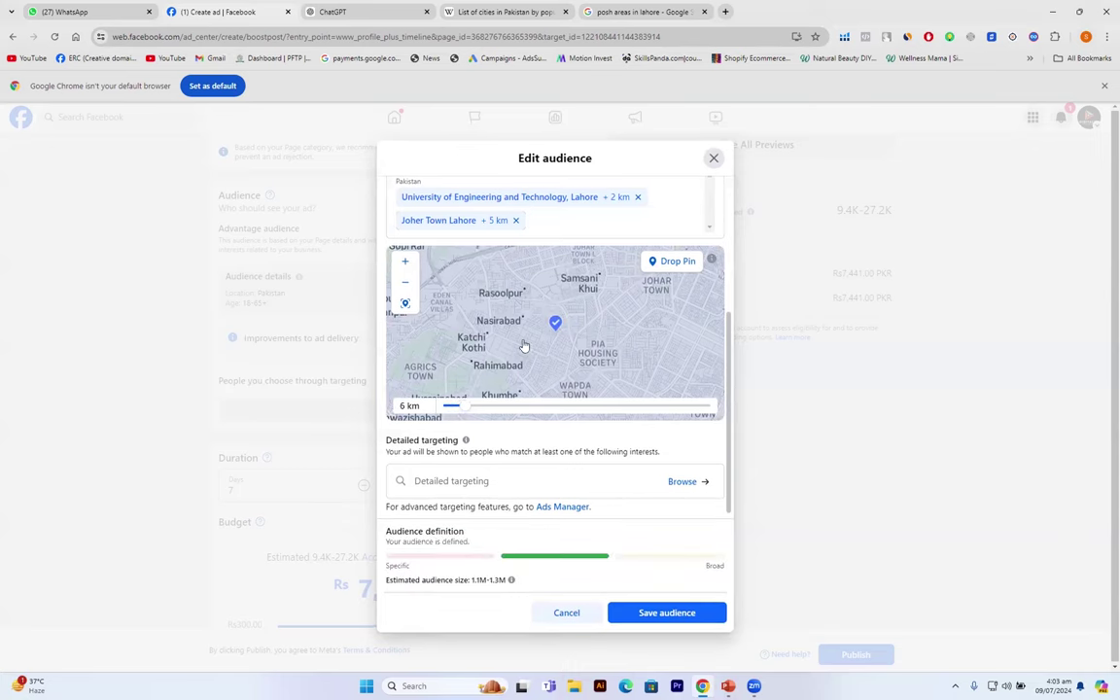
Step: Add Model Town Lahore to the audience locations by searching "model town lahore", and minimize the browser window
left_click(547, 224)
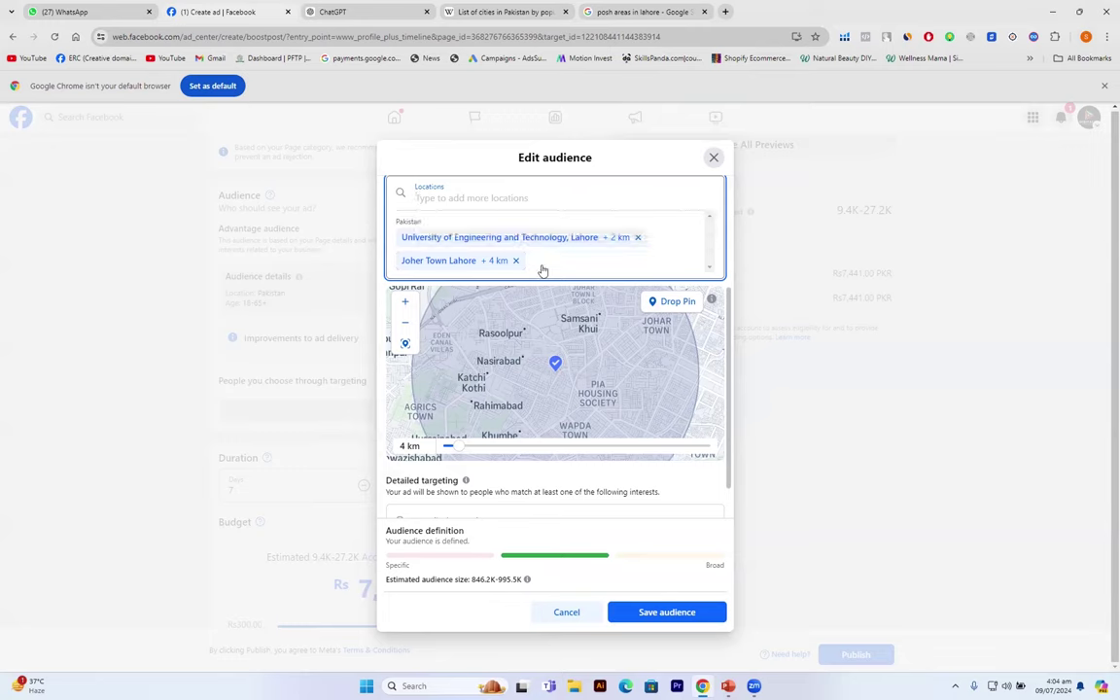
type("m")
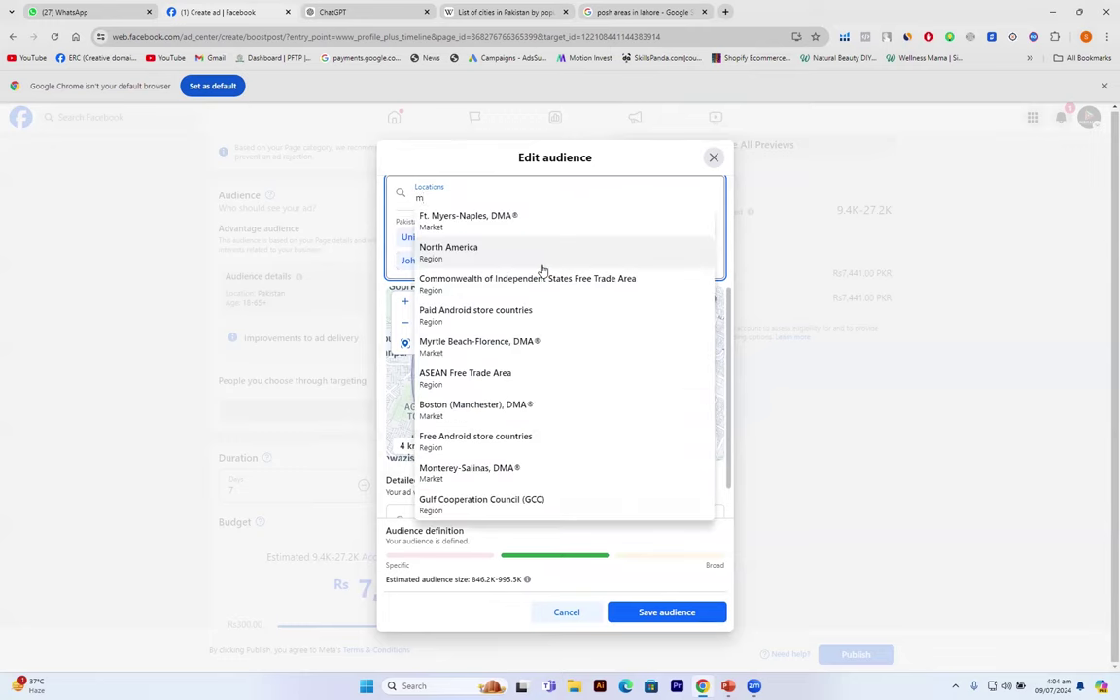
type("odel")
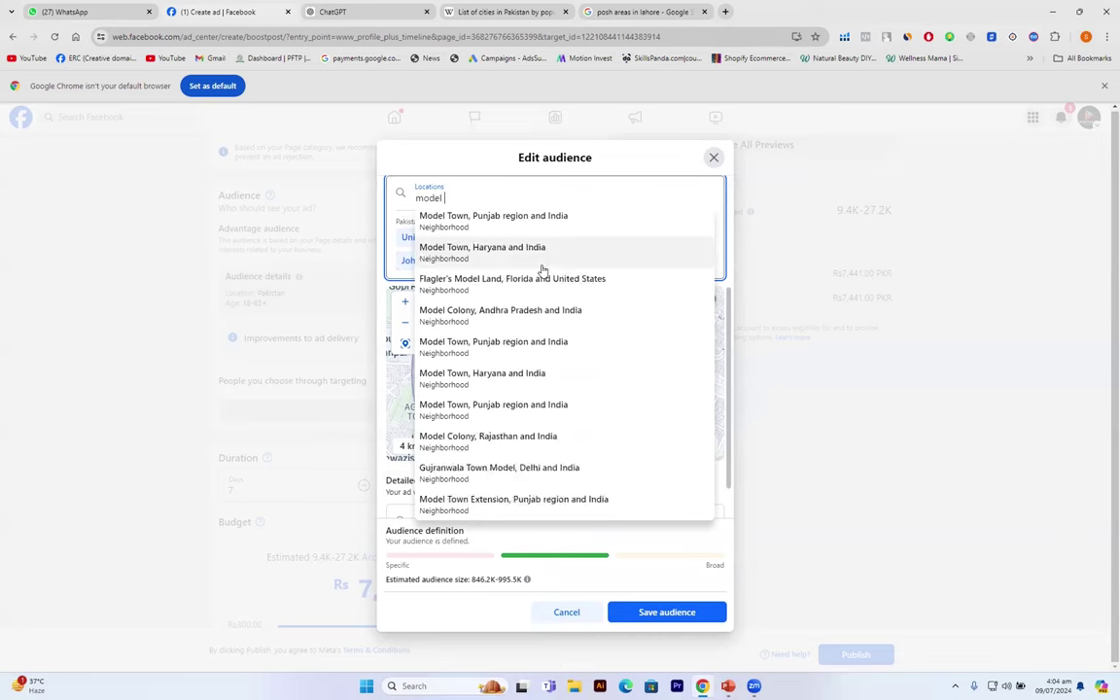
type(" town")
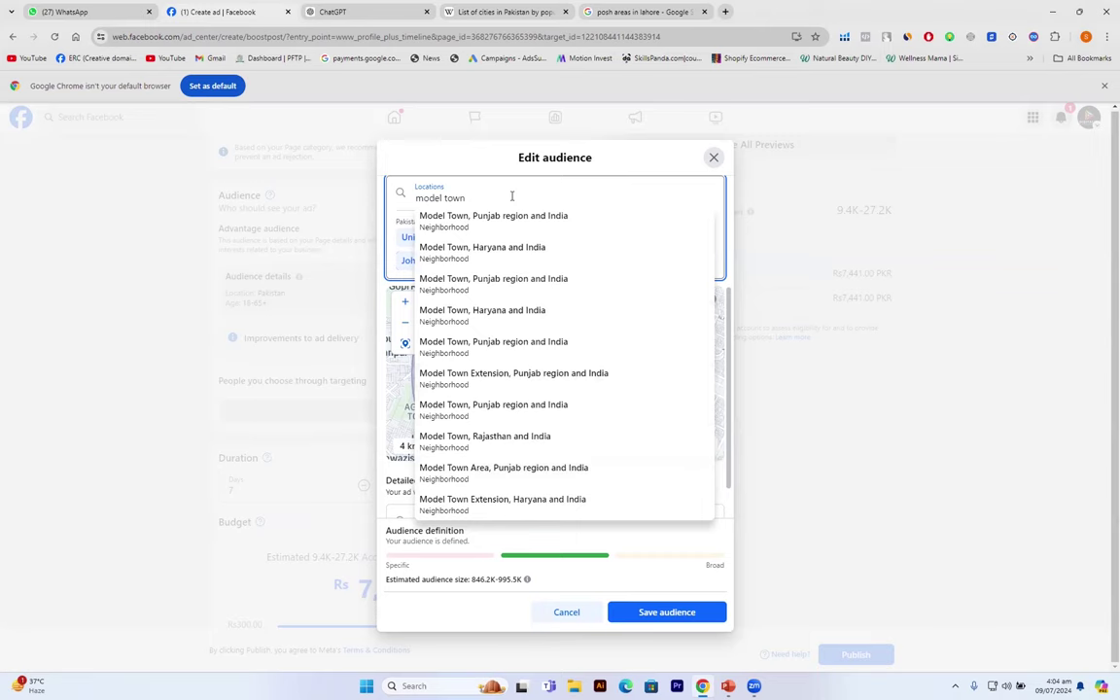
type("lahore")
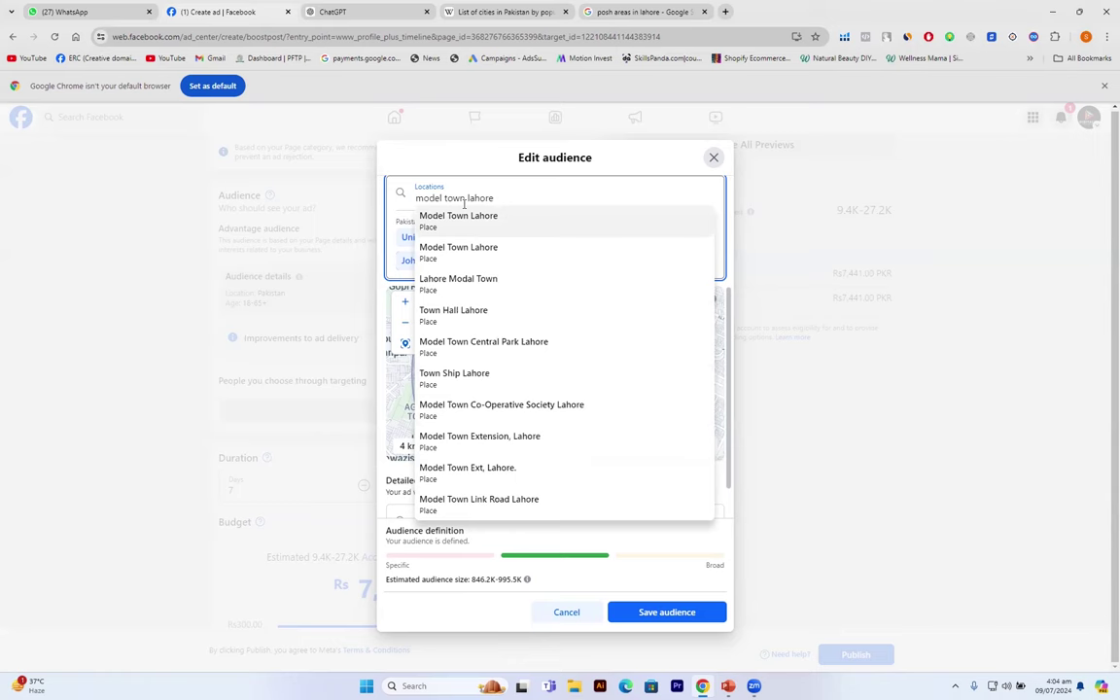
left_click(462, 216)
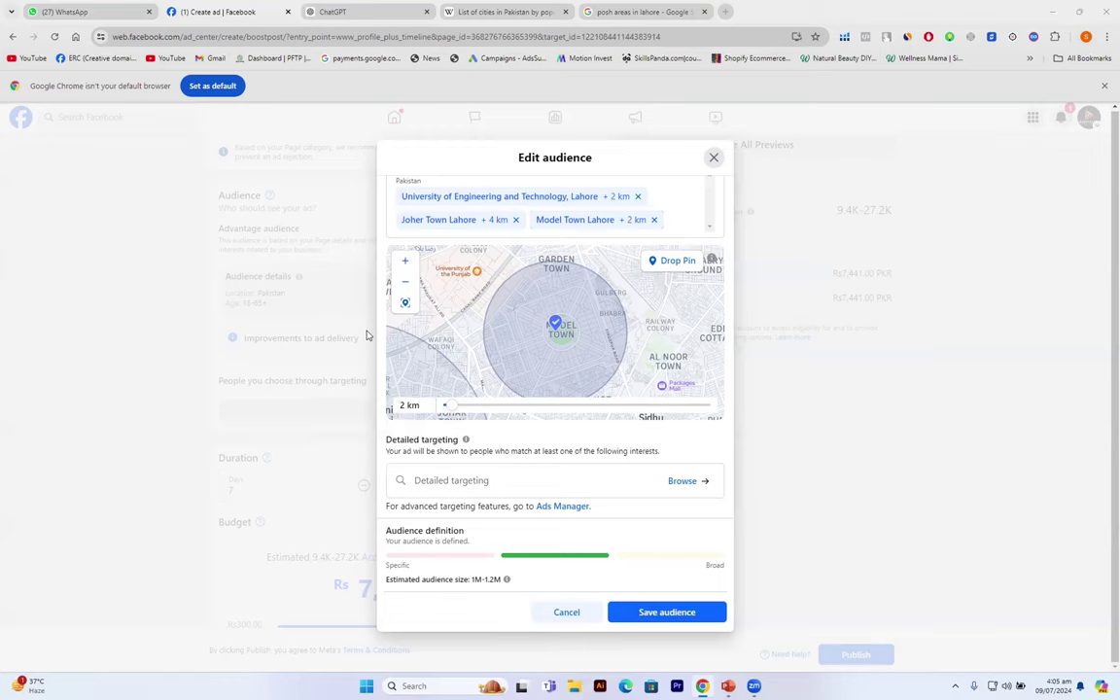
left_click(1054, 14)
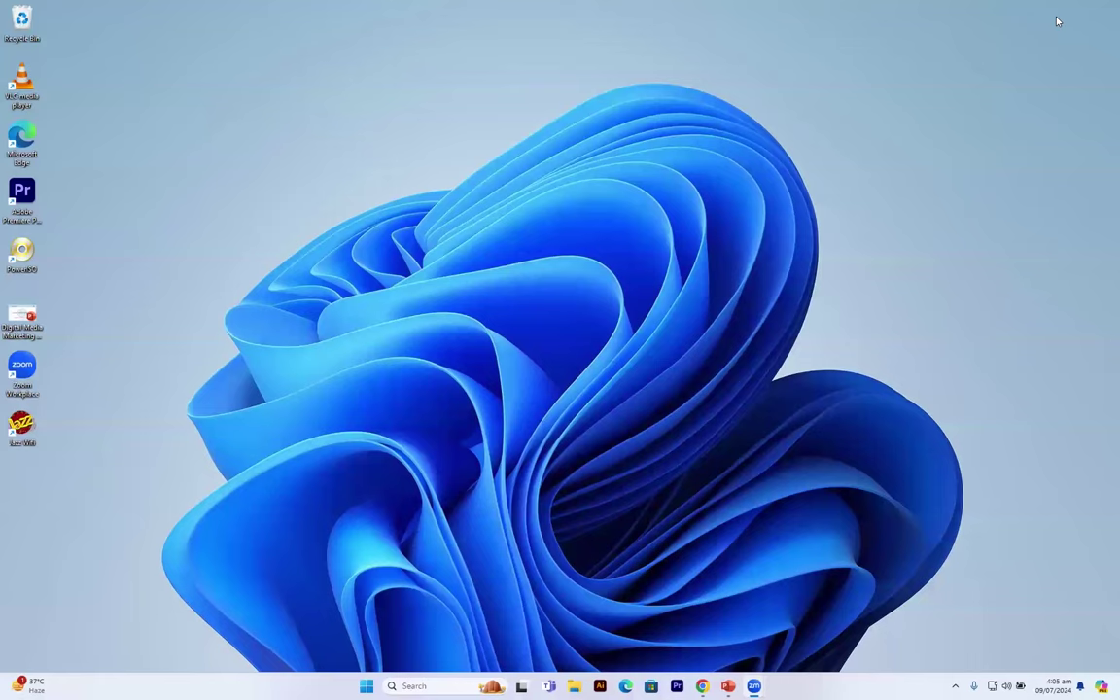